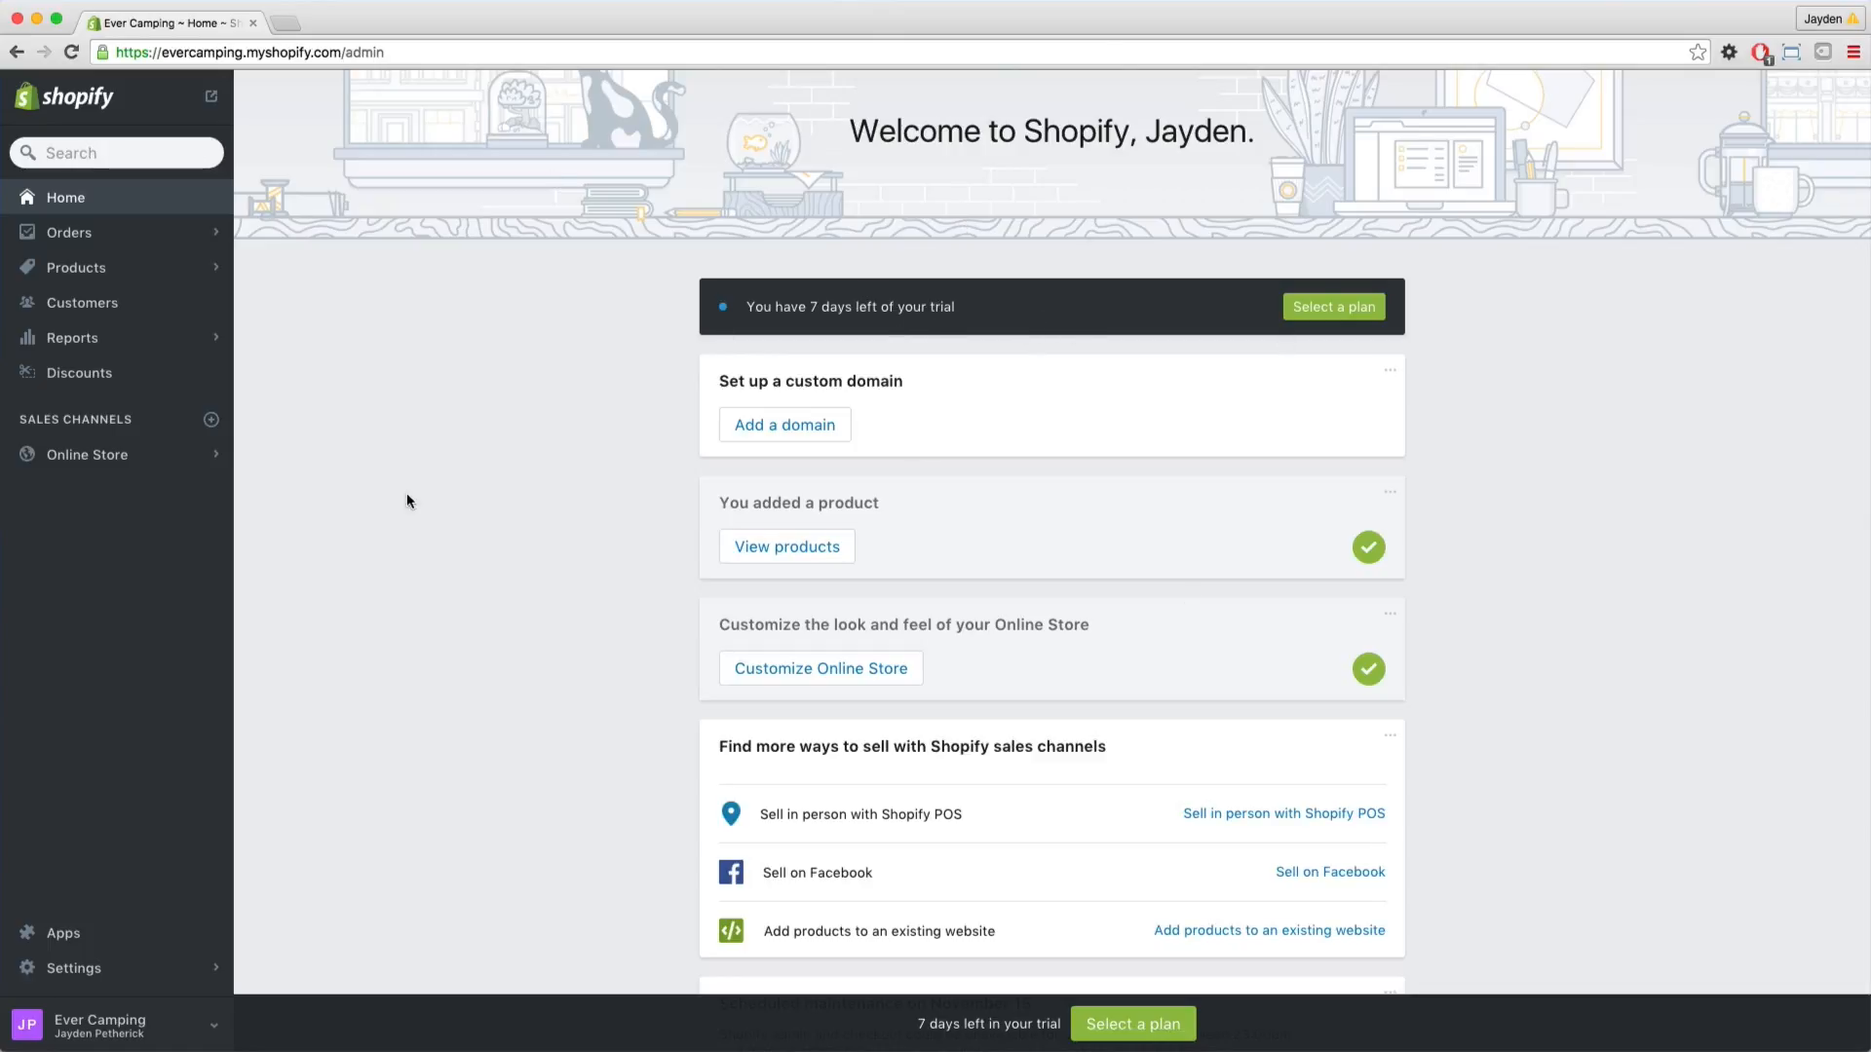
Start a new page in the online store and assign it the page.contact template
click(148, 463)
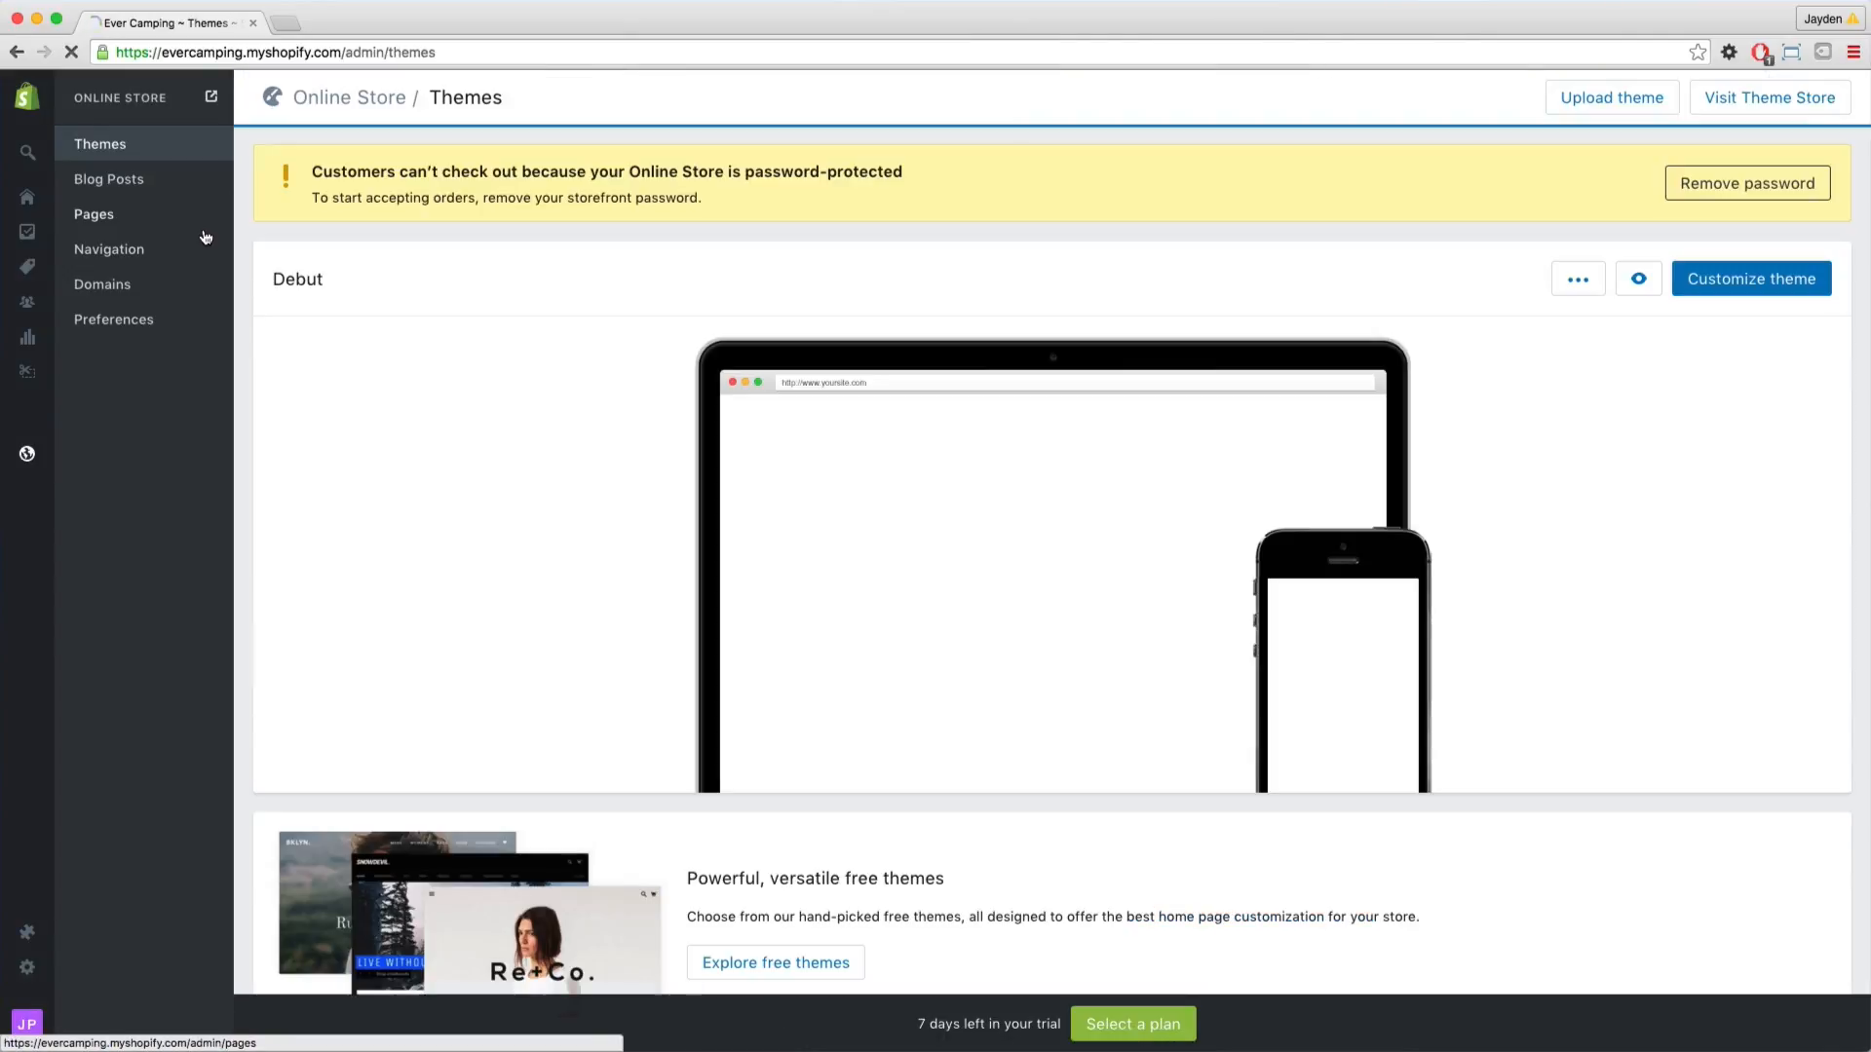
click(160, 218)
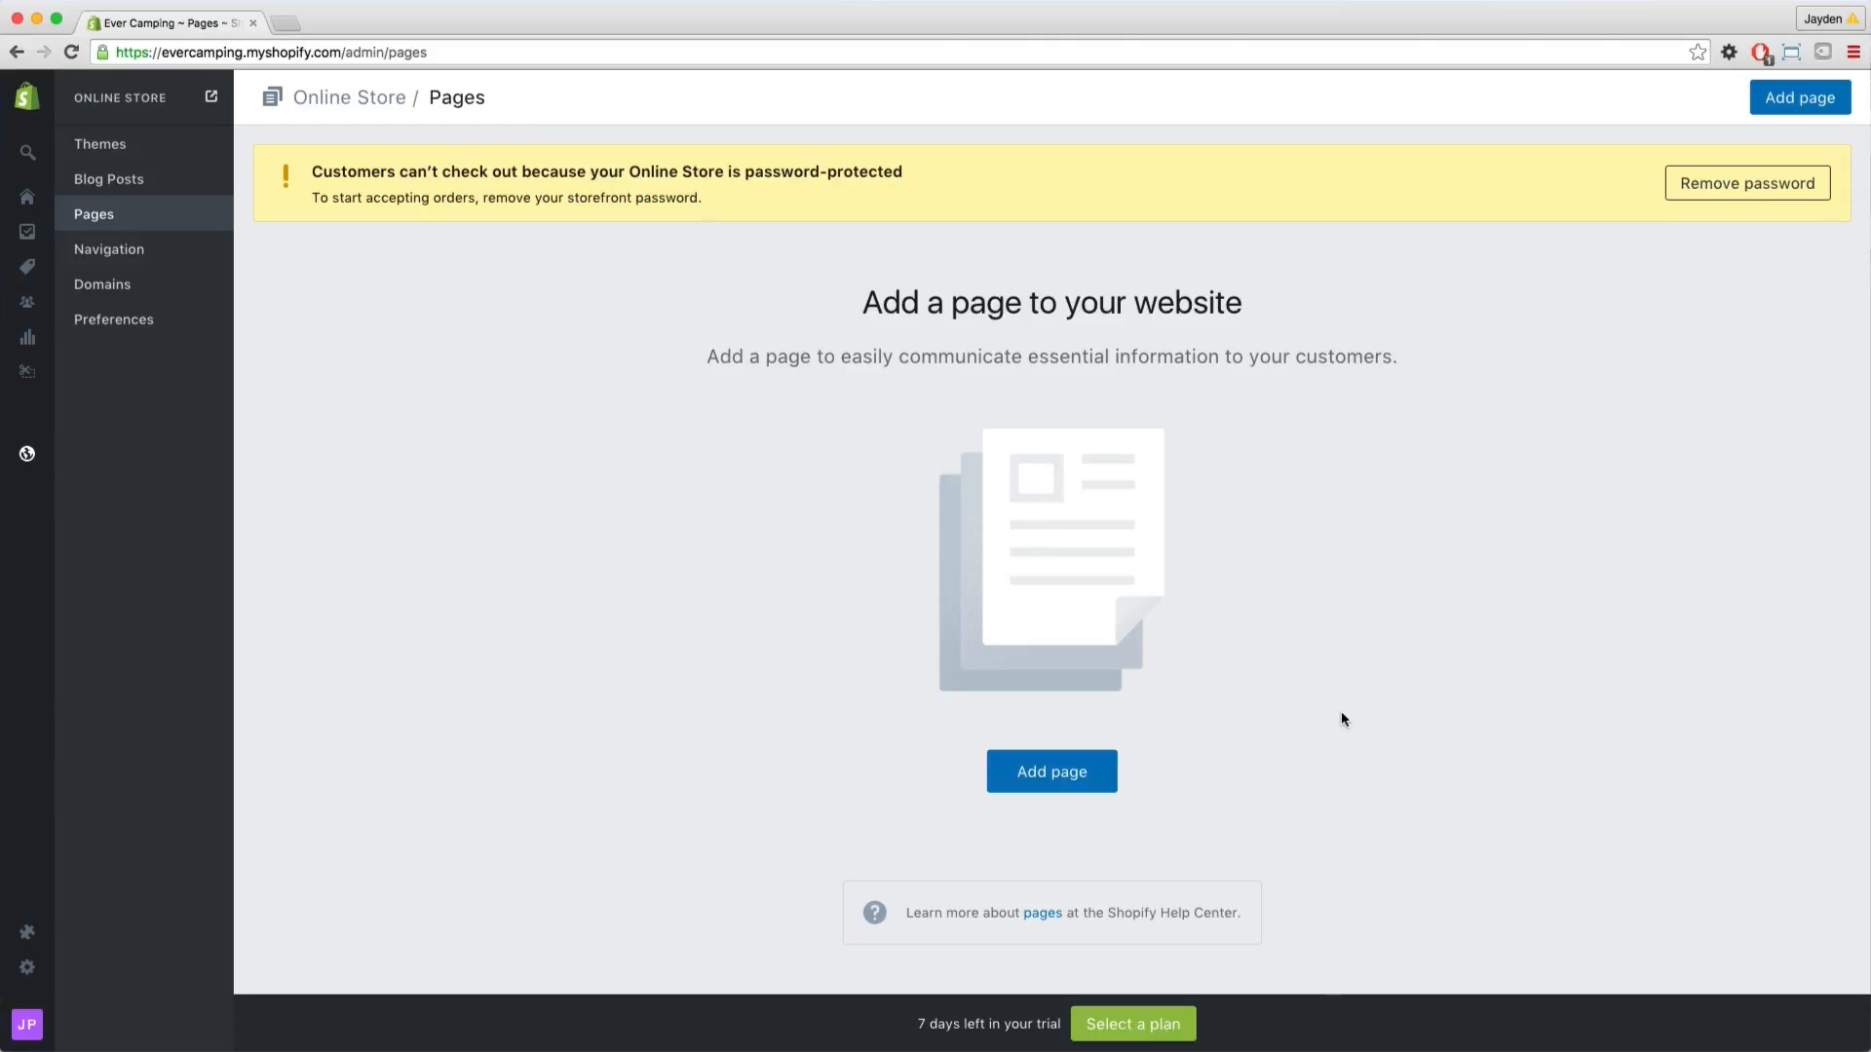
click(1095, 786)
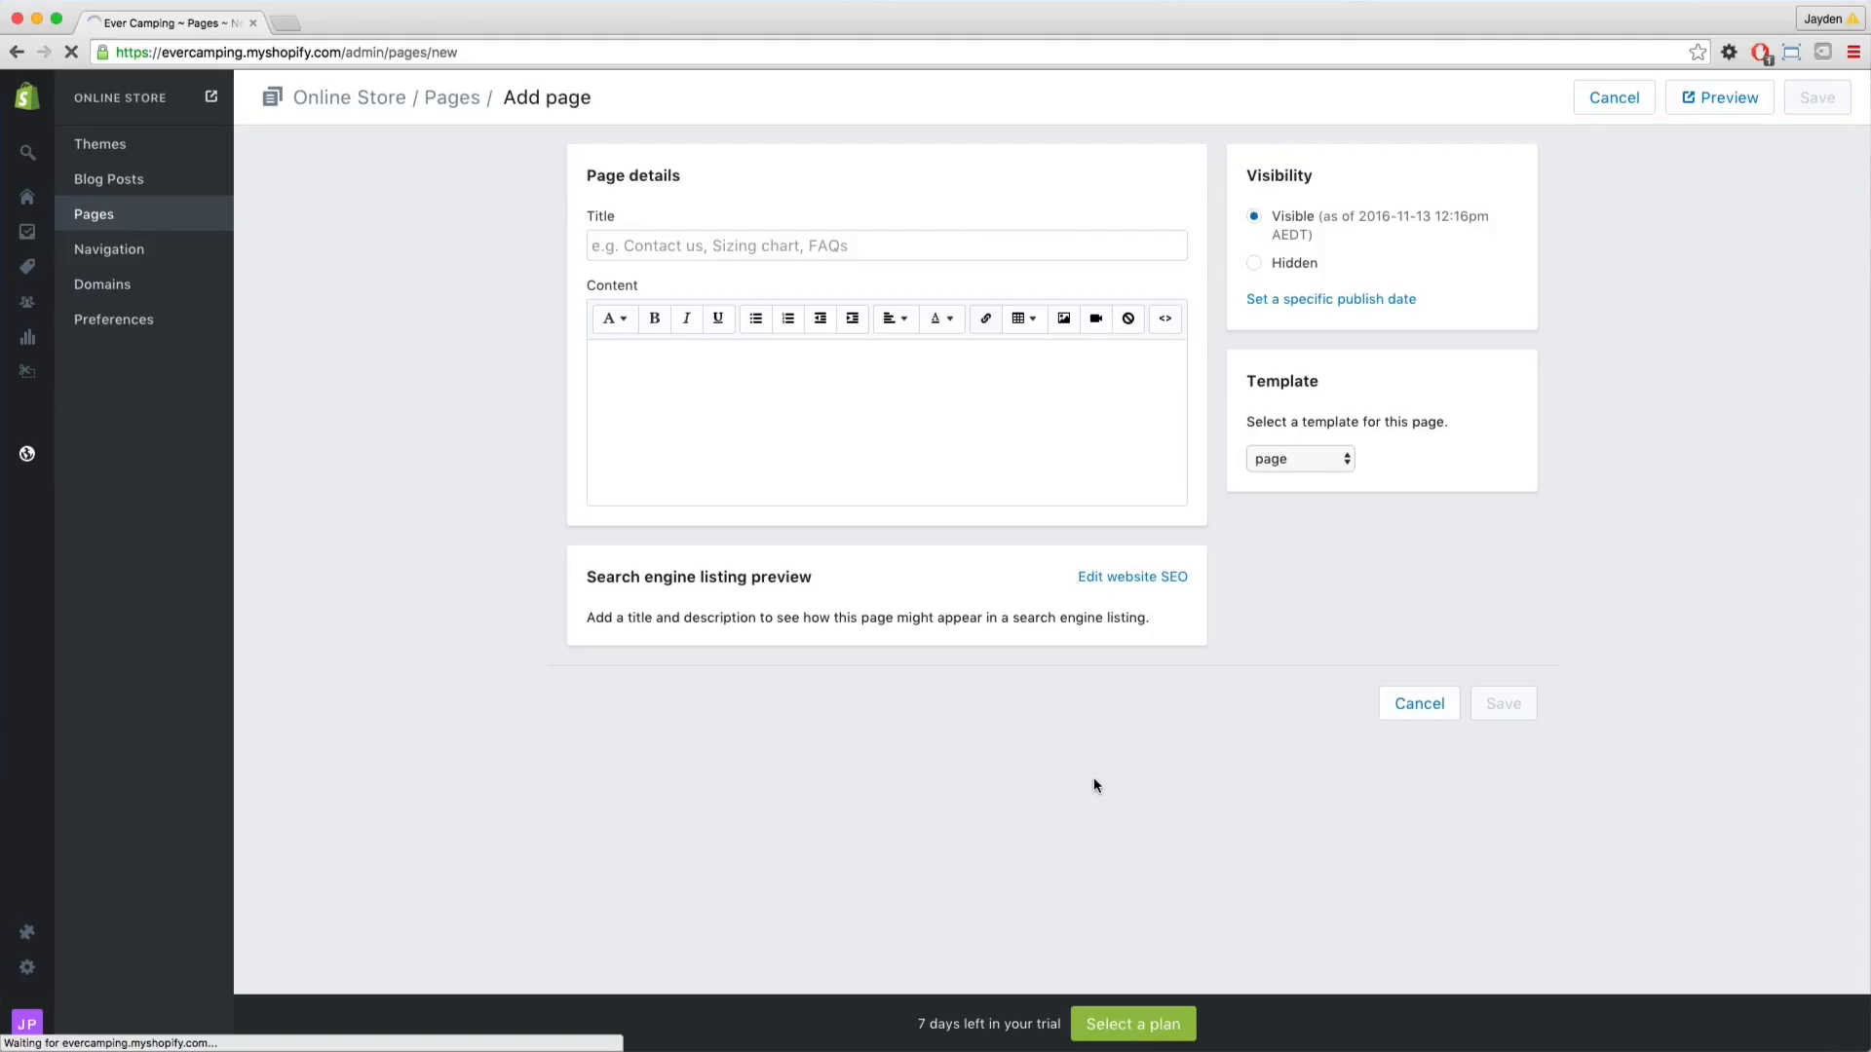
click(1339, 460)
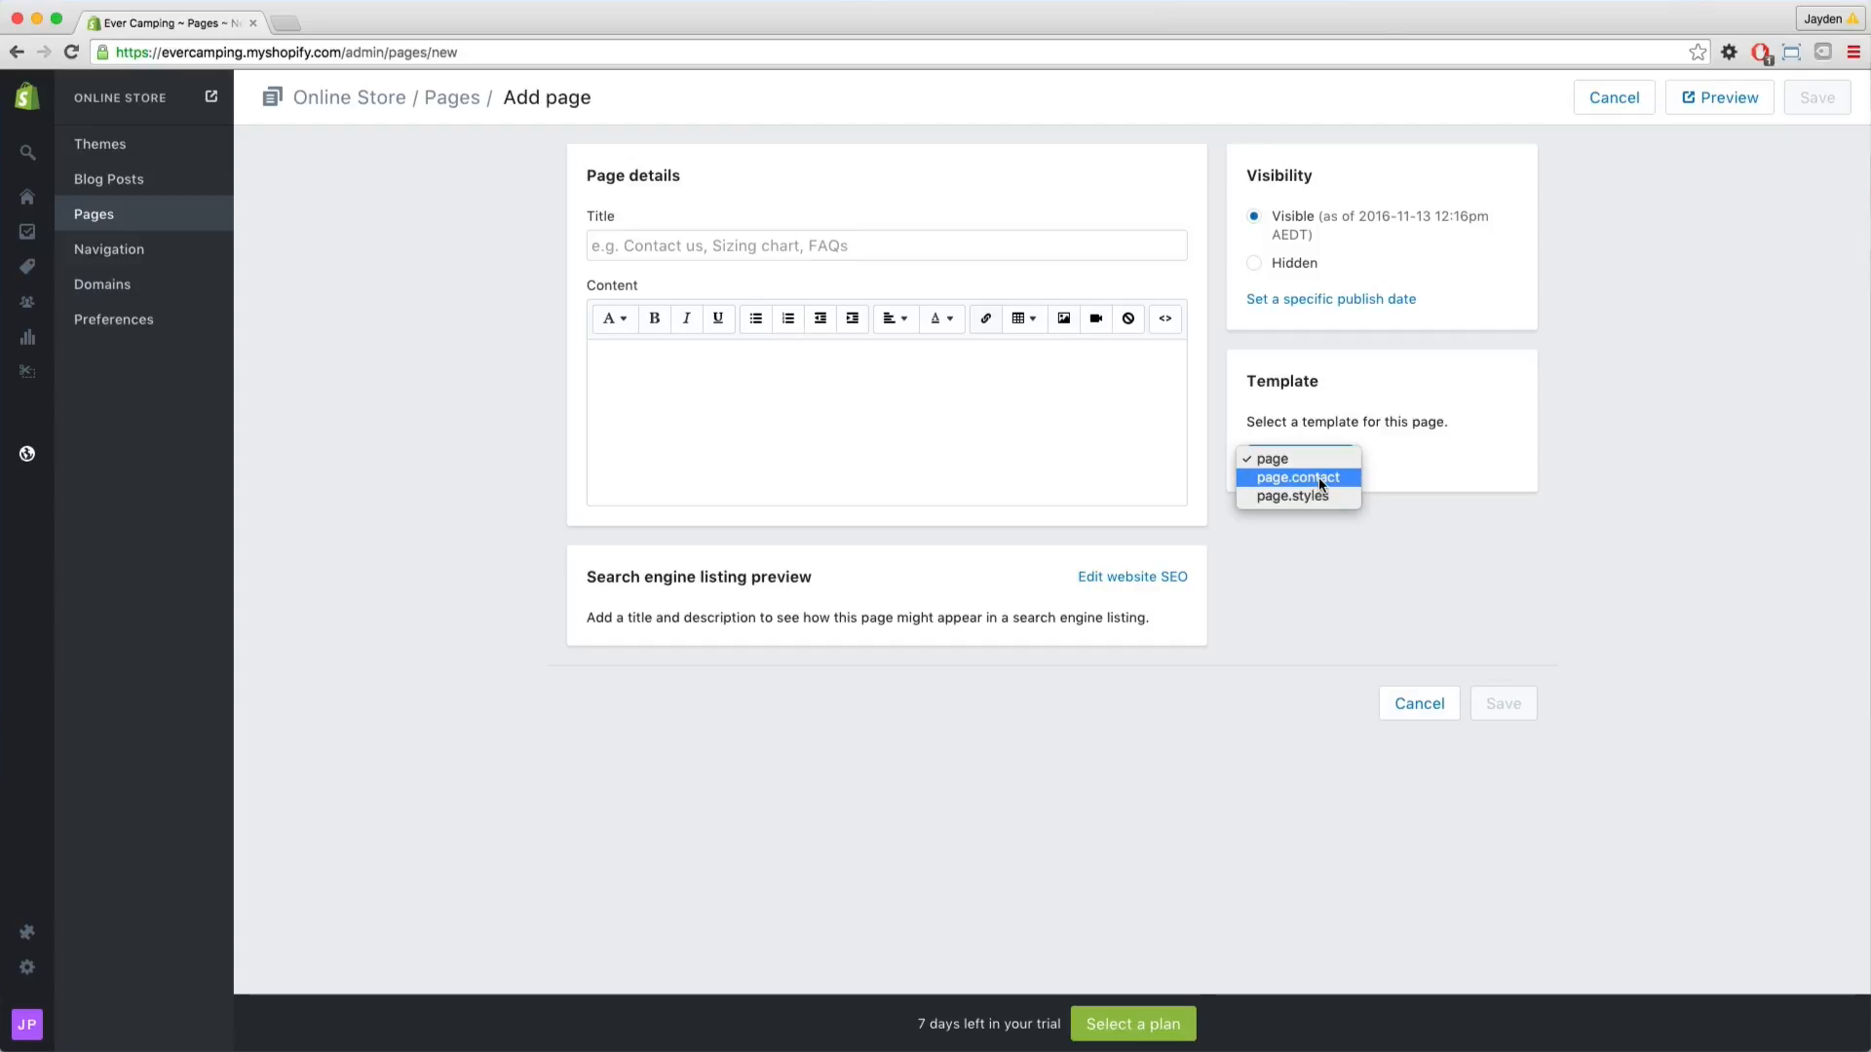
click(1318, 477)
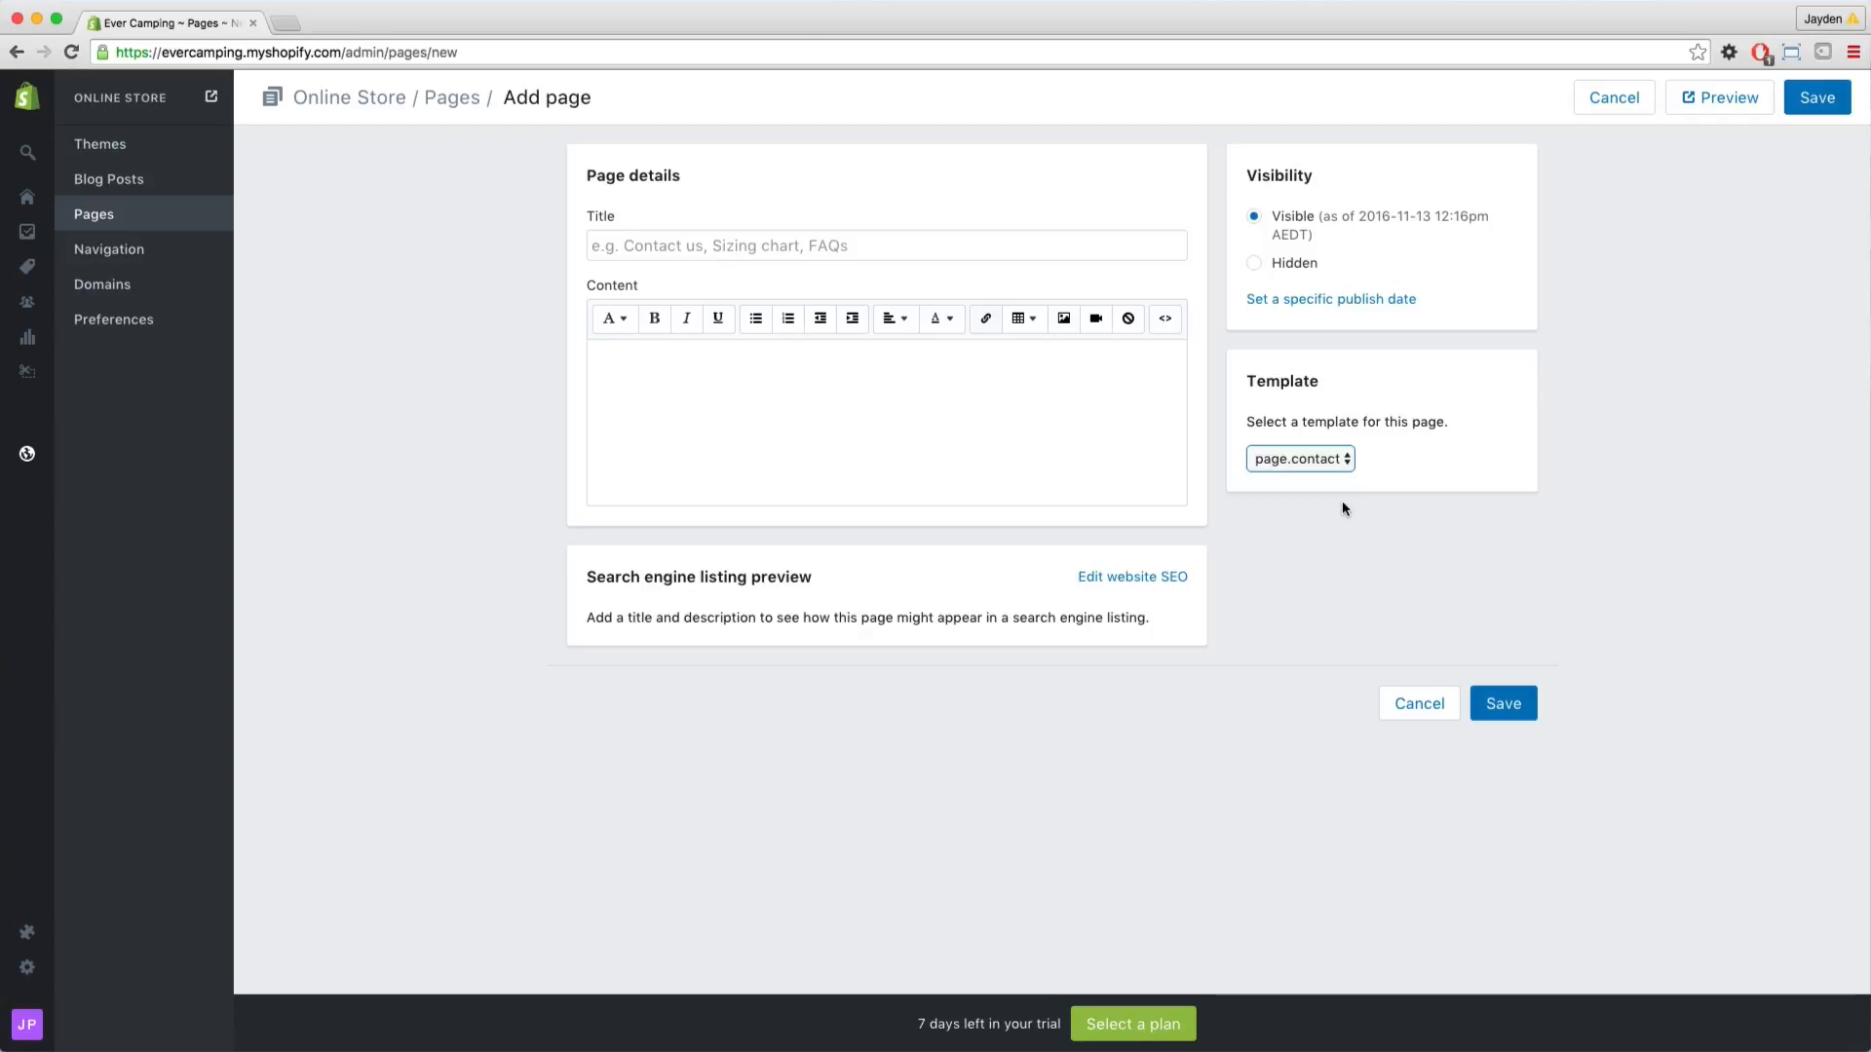
click(1465, 532)
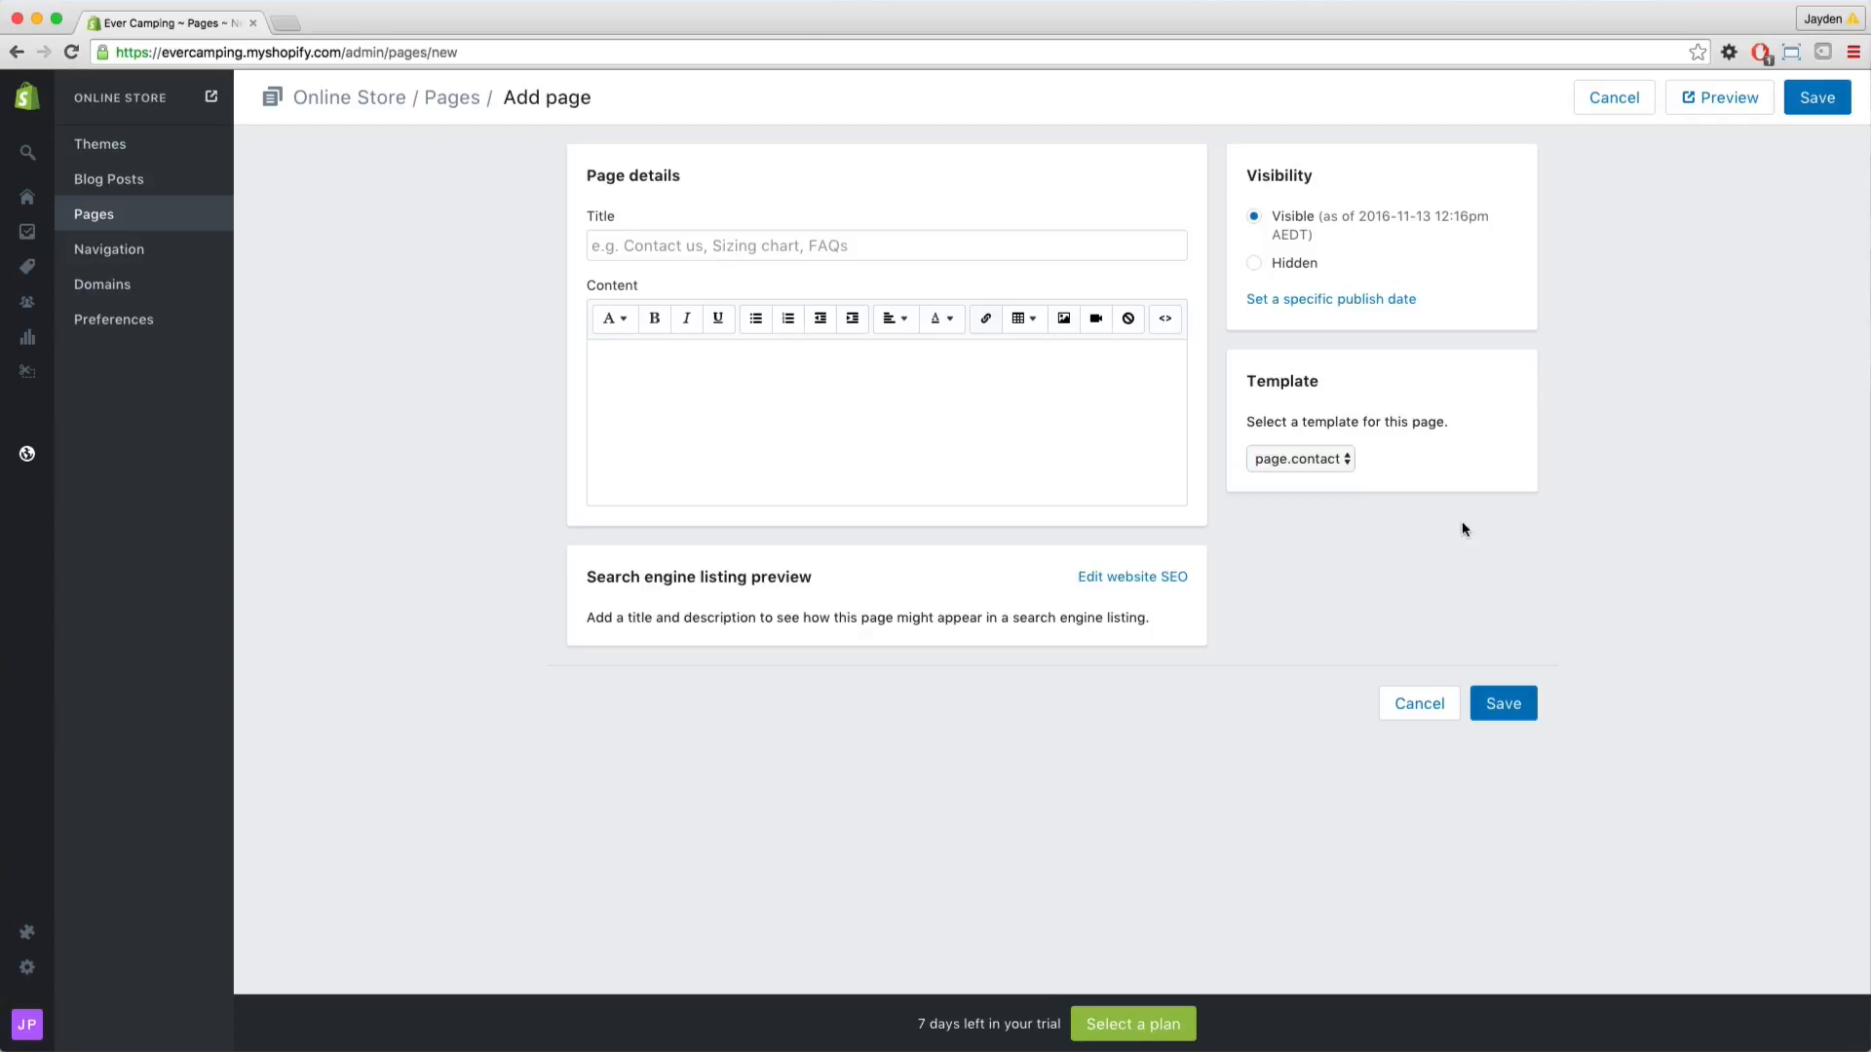
Title the new page "Contact Us", save it, and view it on the online store
click(1740, 99)
click(835, 243)
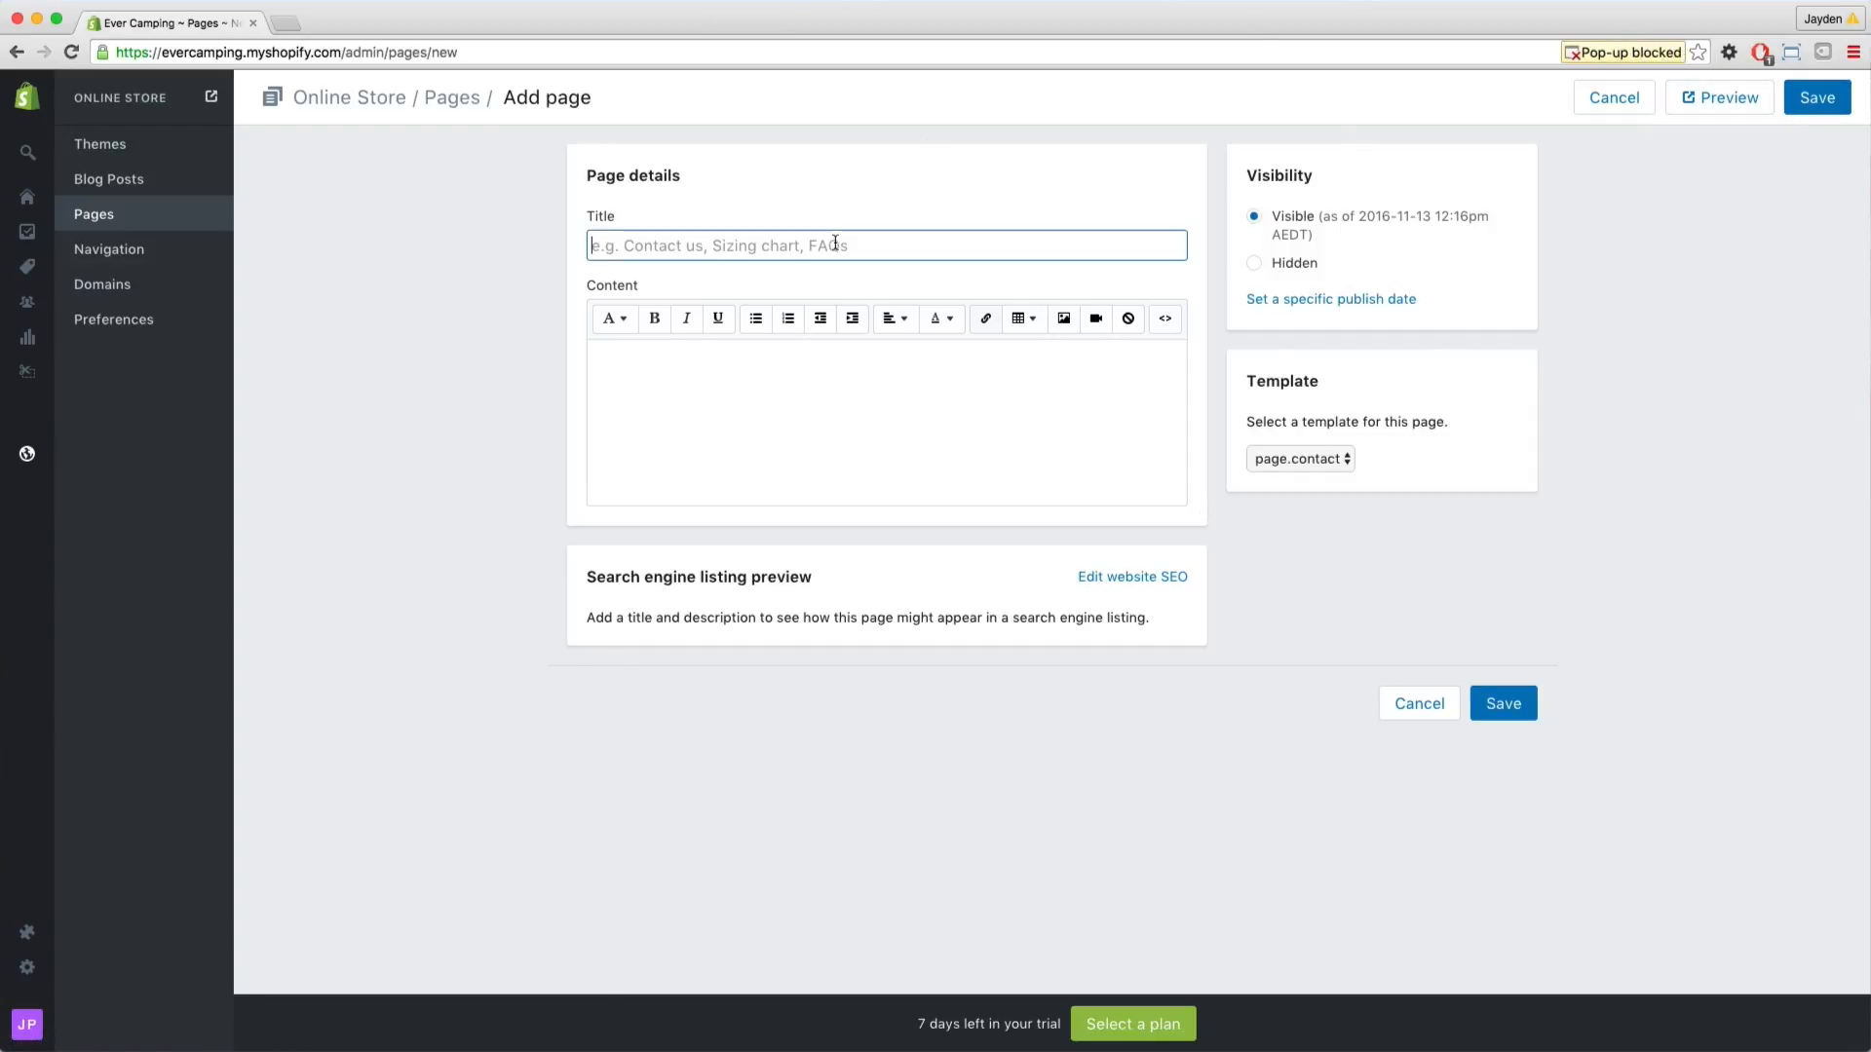
text(Conta)
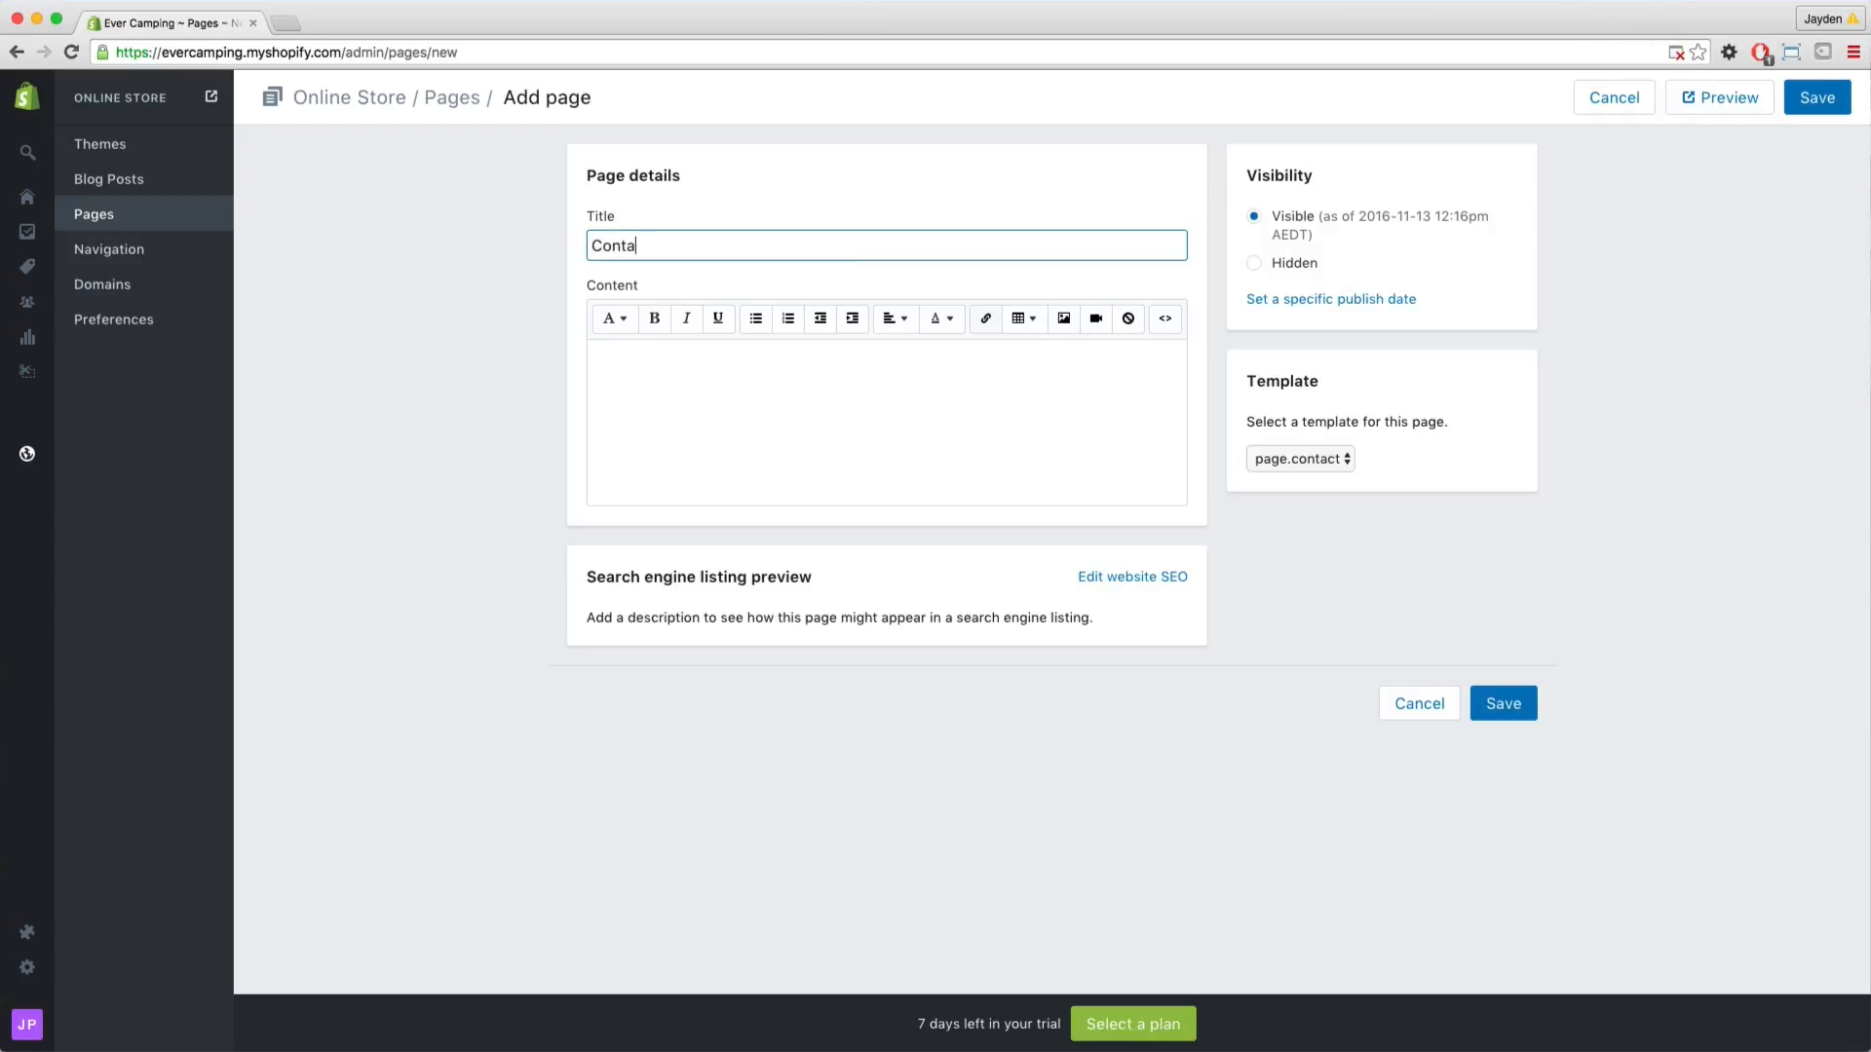
text(ct Us)
click(1503, 704)
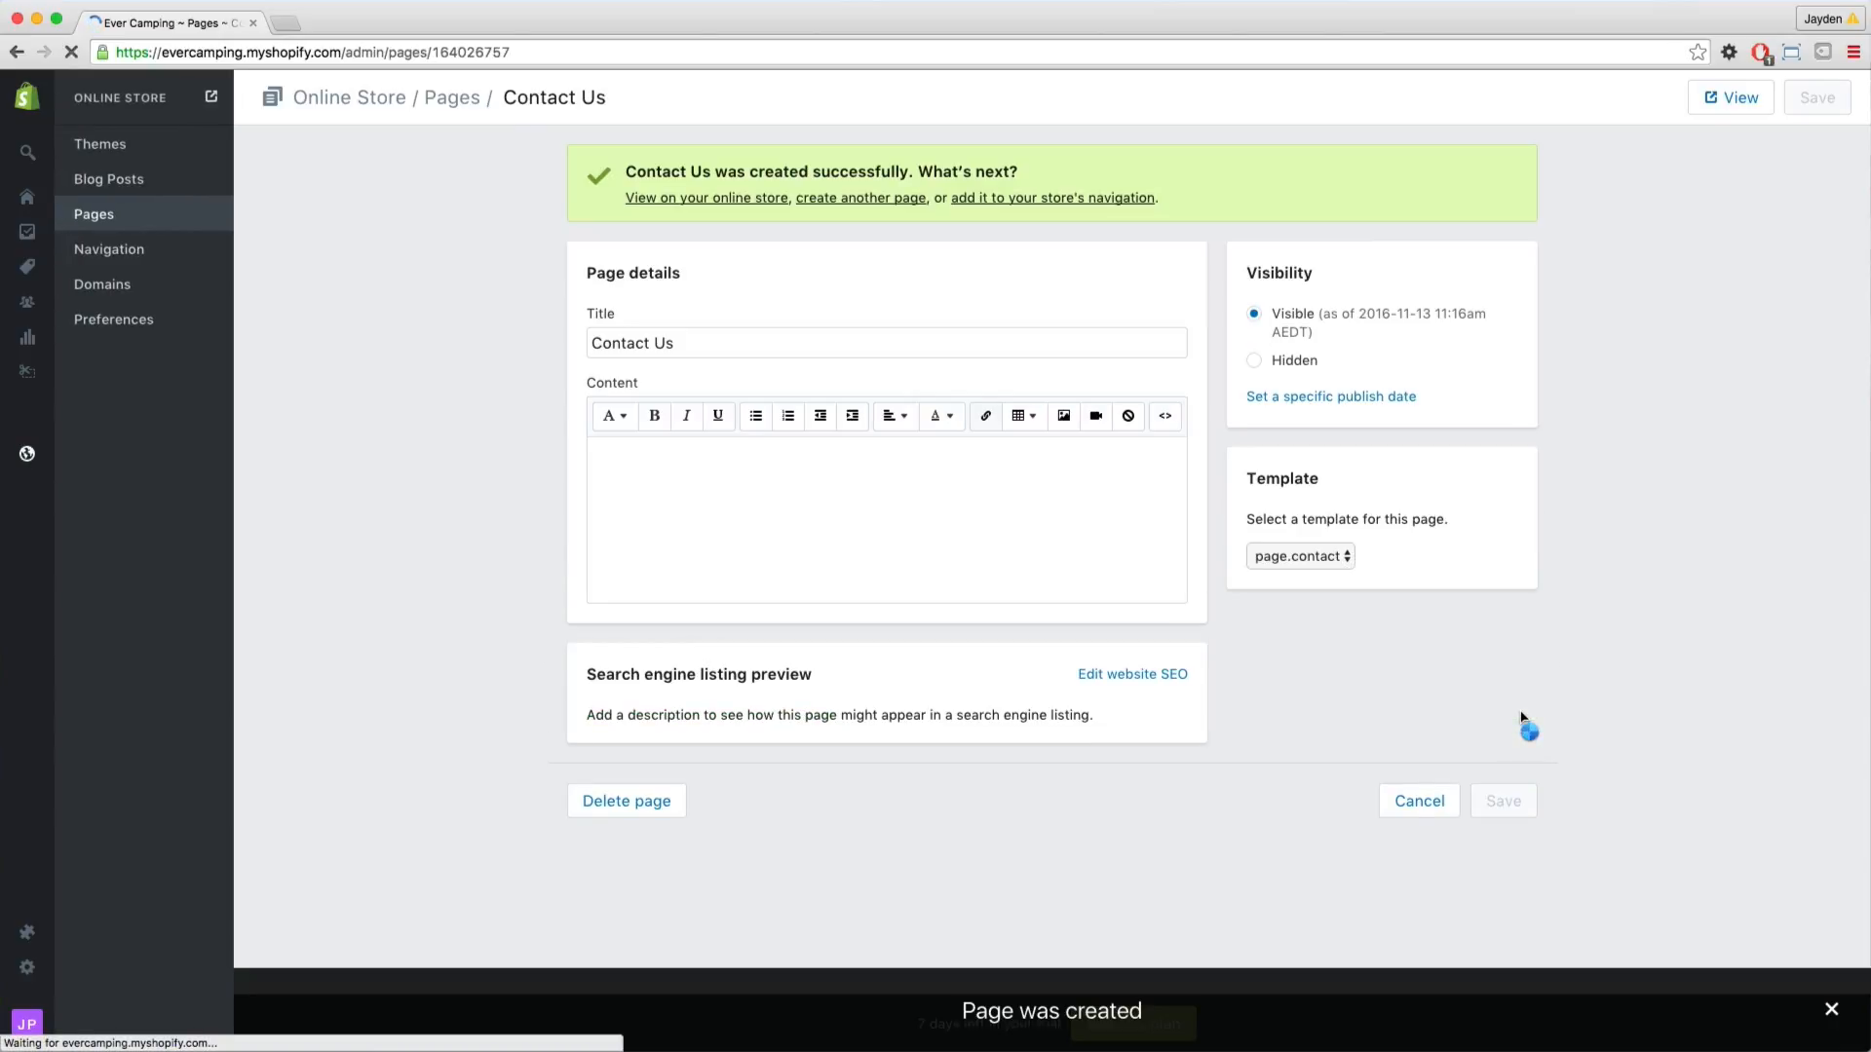
click(1732, 101)
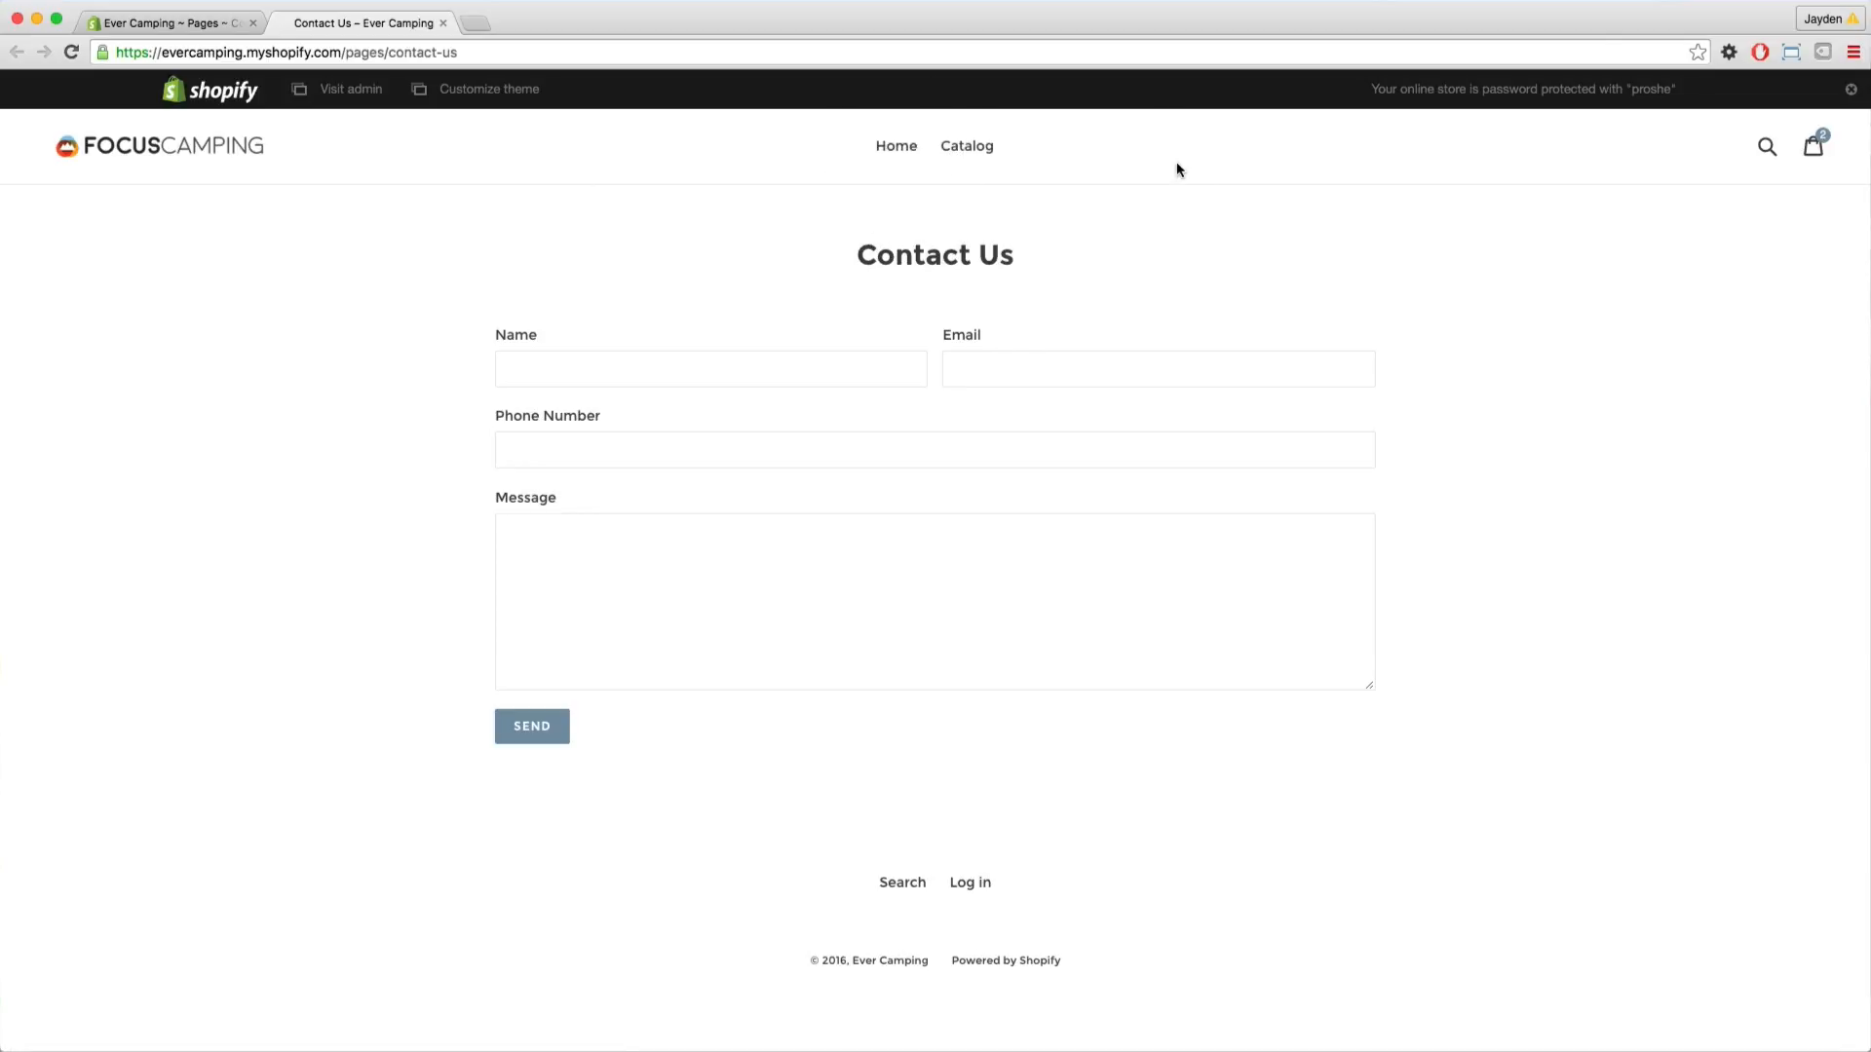
In the store admin's navigation settings, add an item named "Contact Us" to the Main menu
click(173, 24)
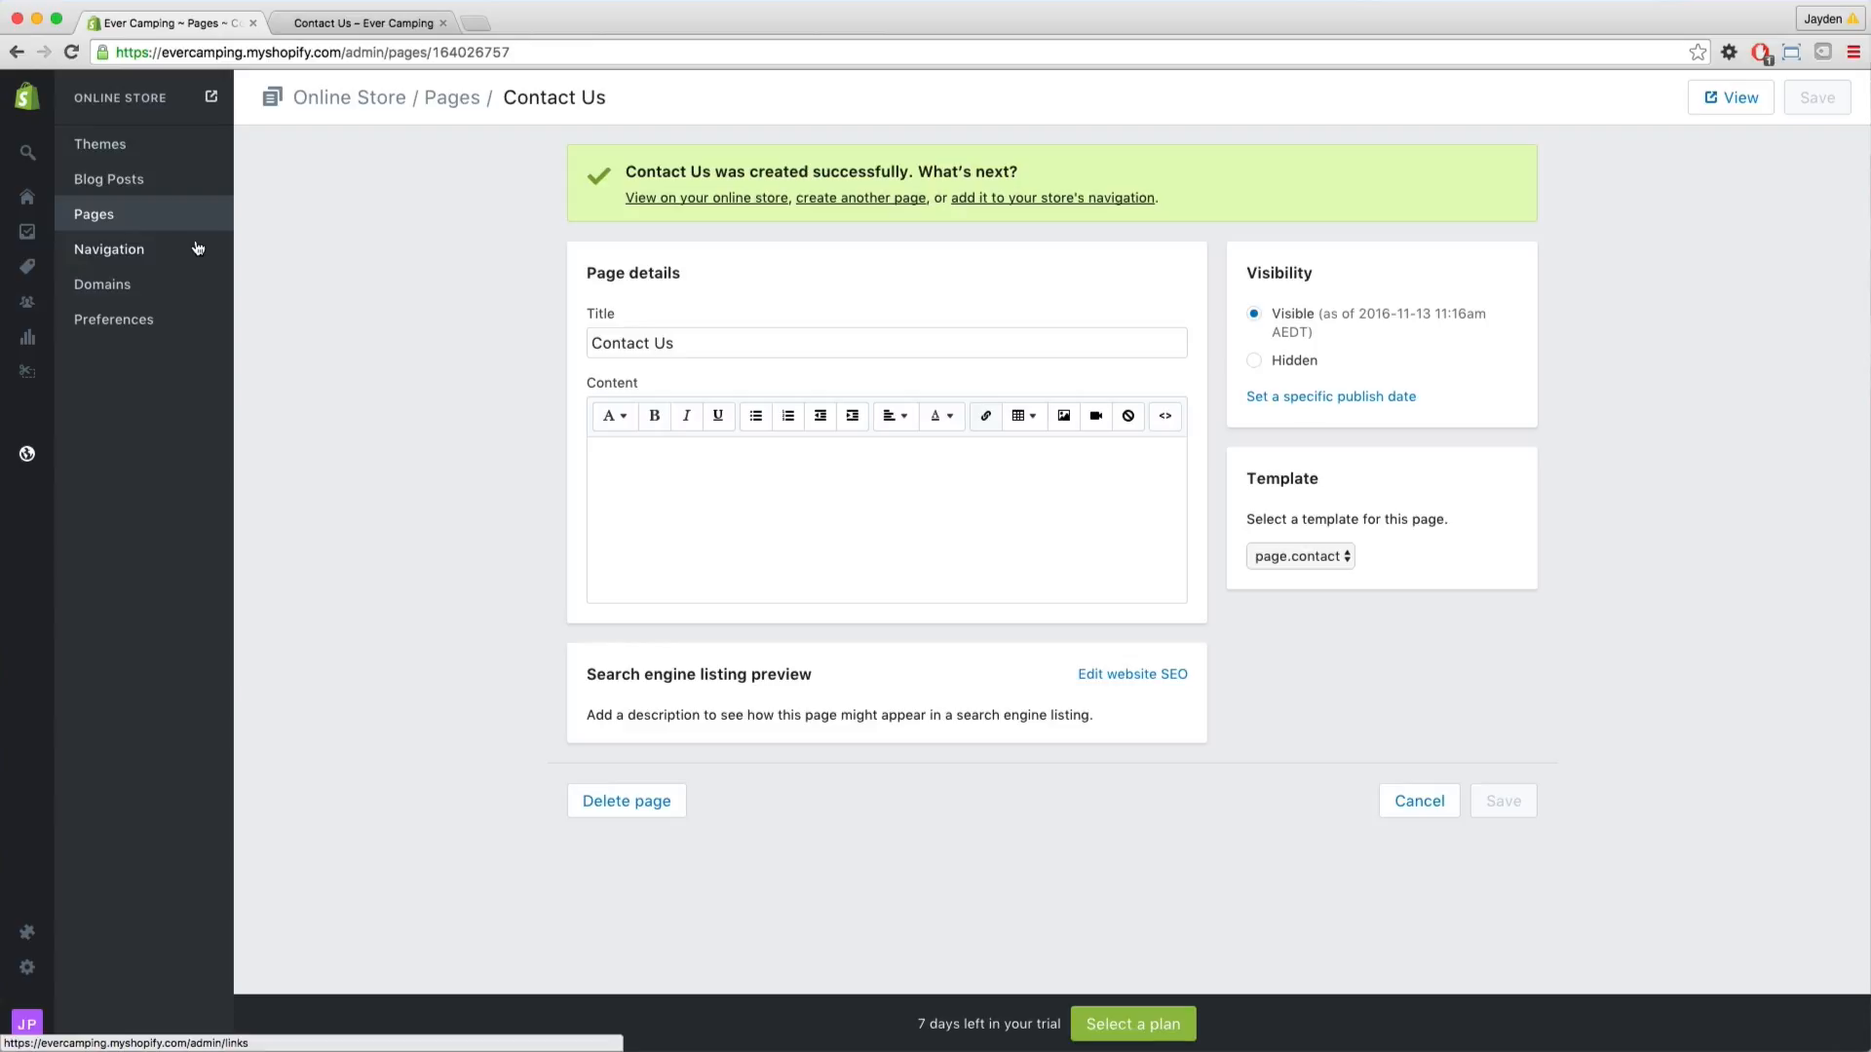
click(132, 259)
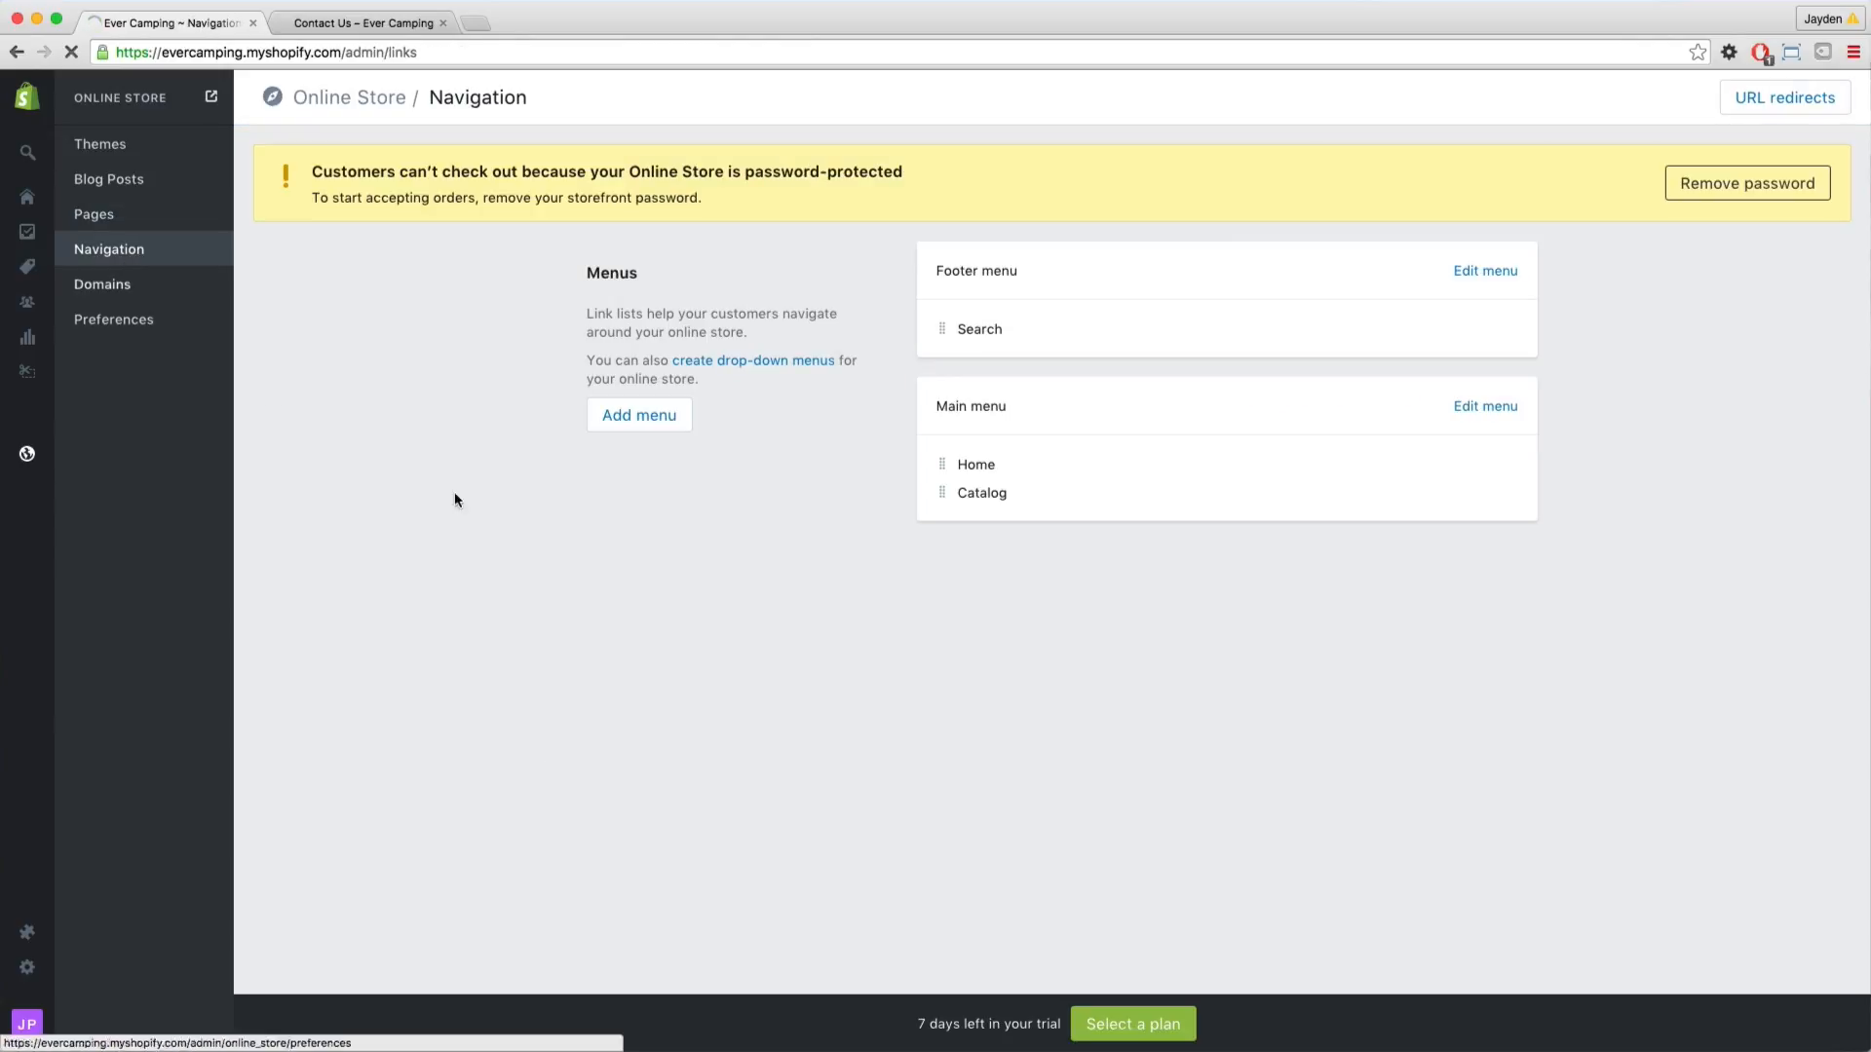
click(1495, 413)
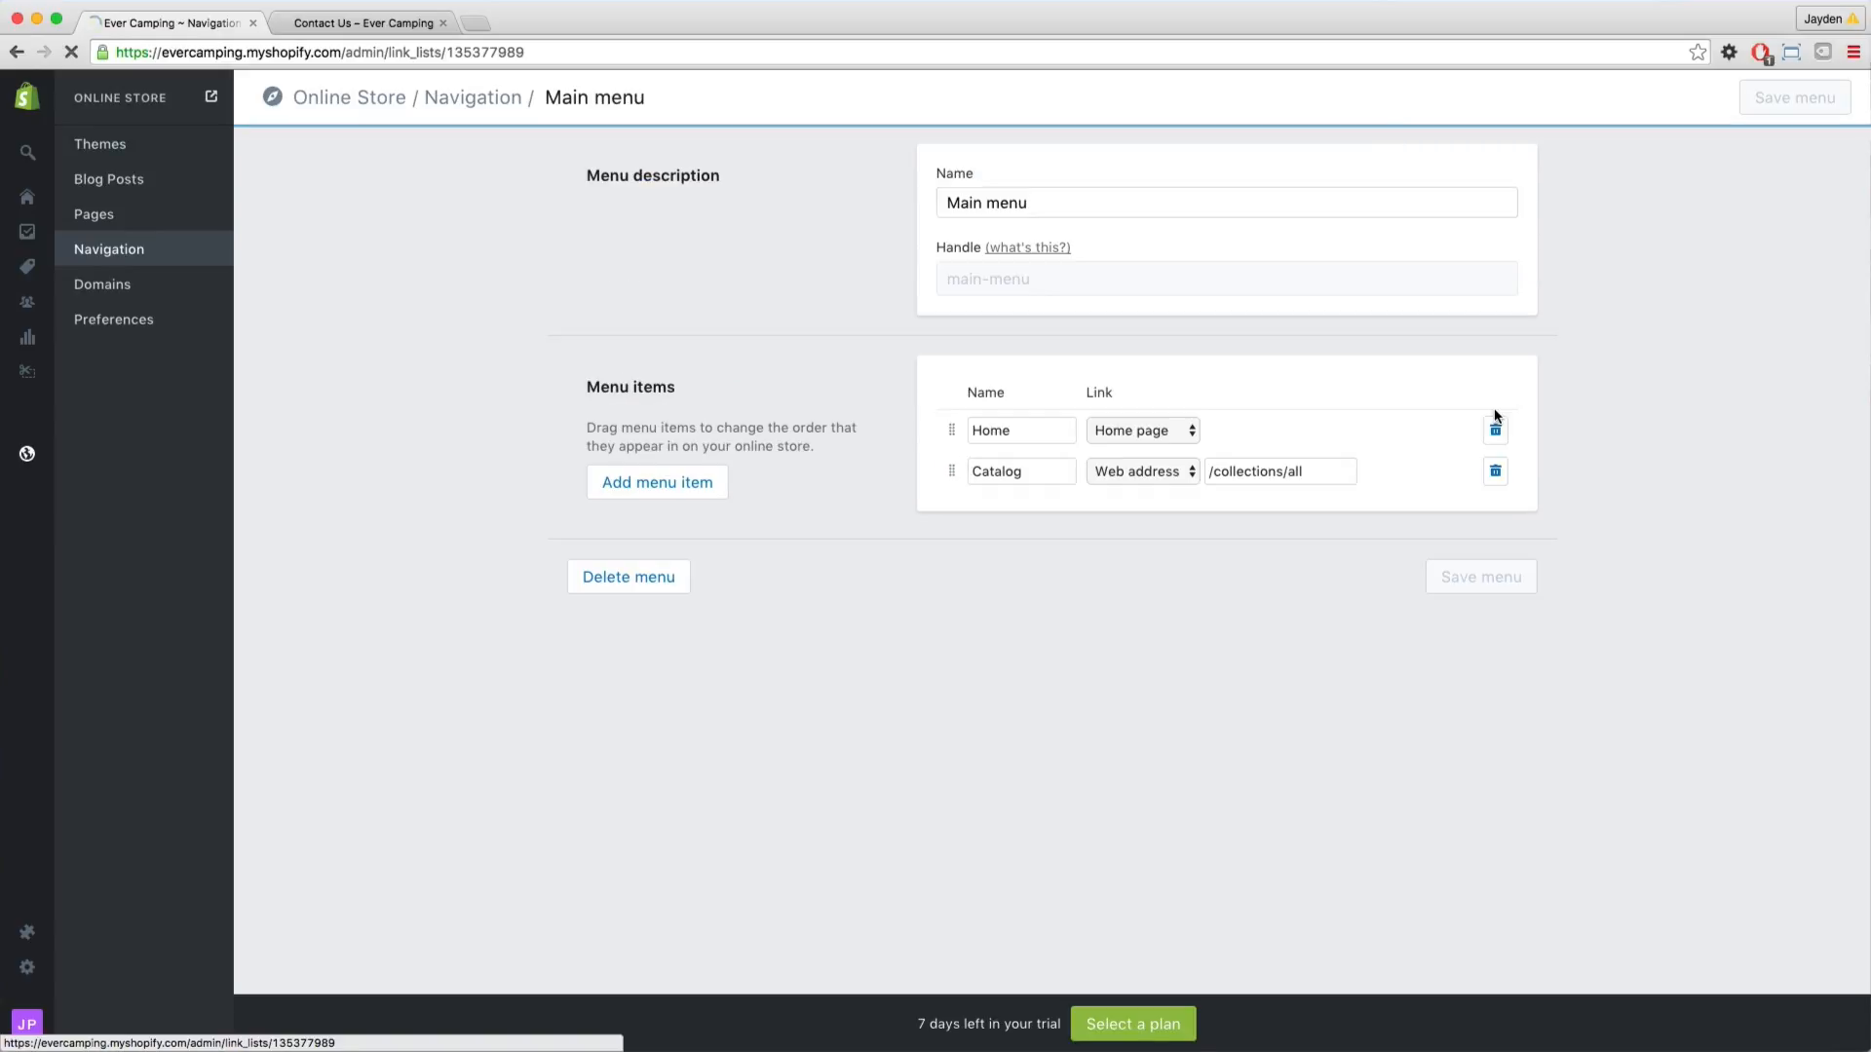
click(658, 484)
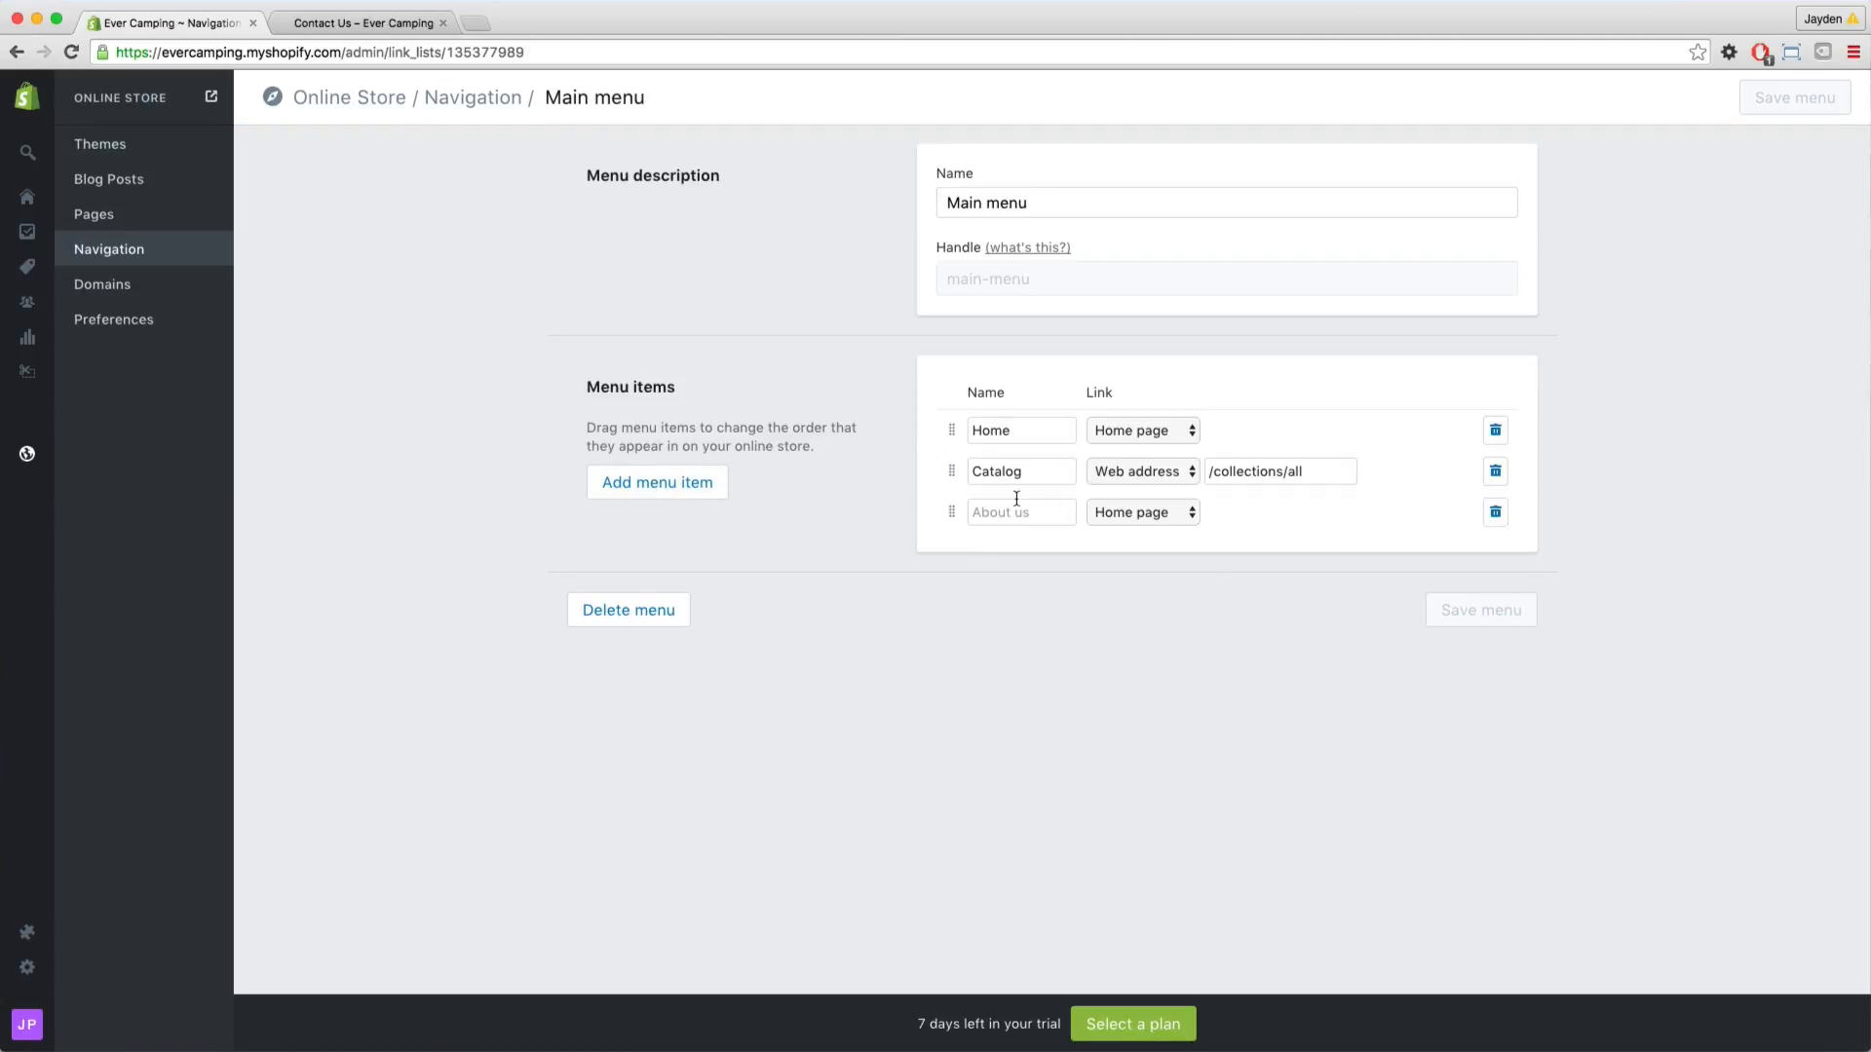
click(1018, 513)
text(Contac)
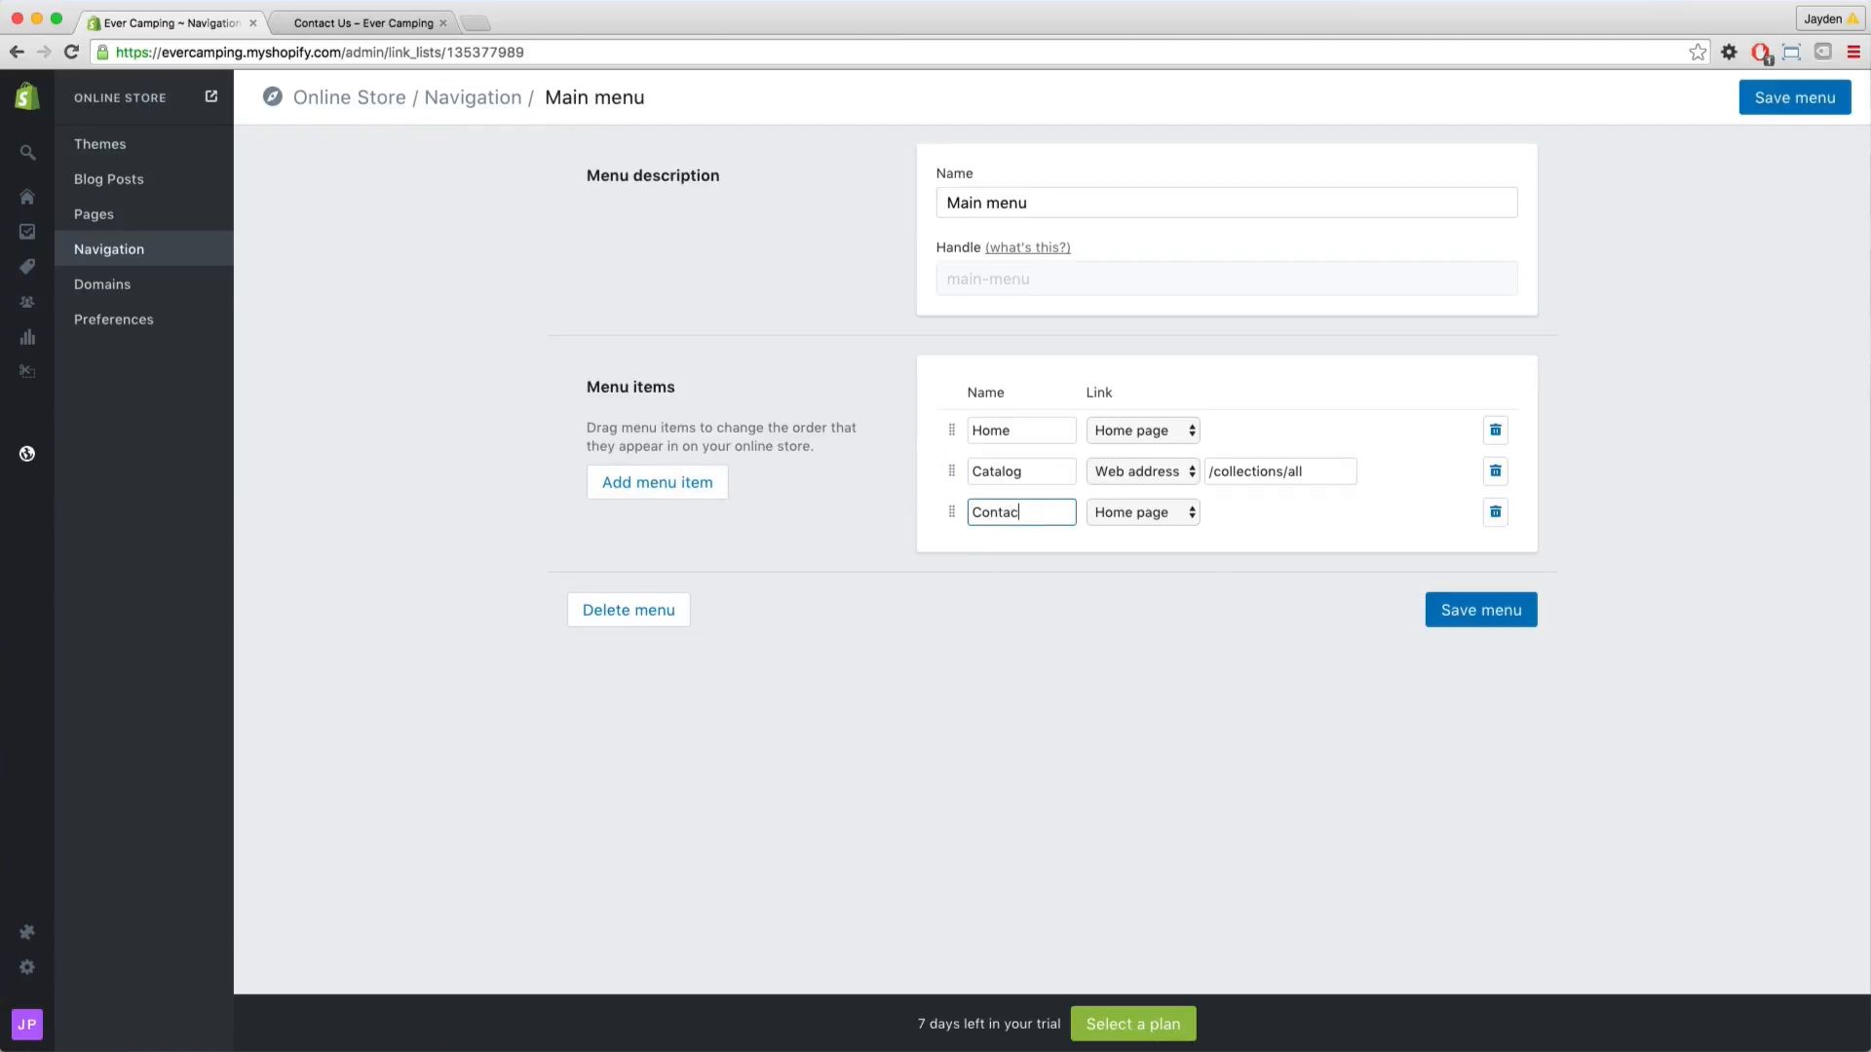
text(t Us)
Link the Contact Us menu item to the Contact Us page and save the menu
click(1168, 520)
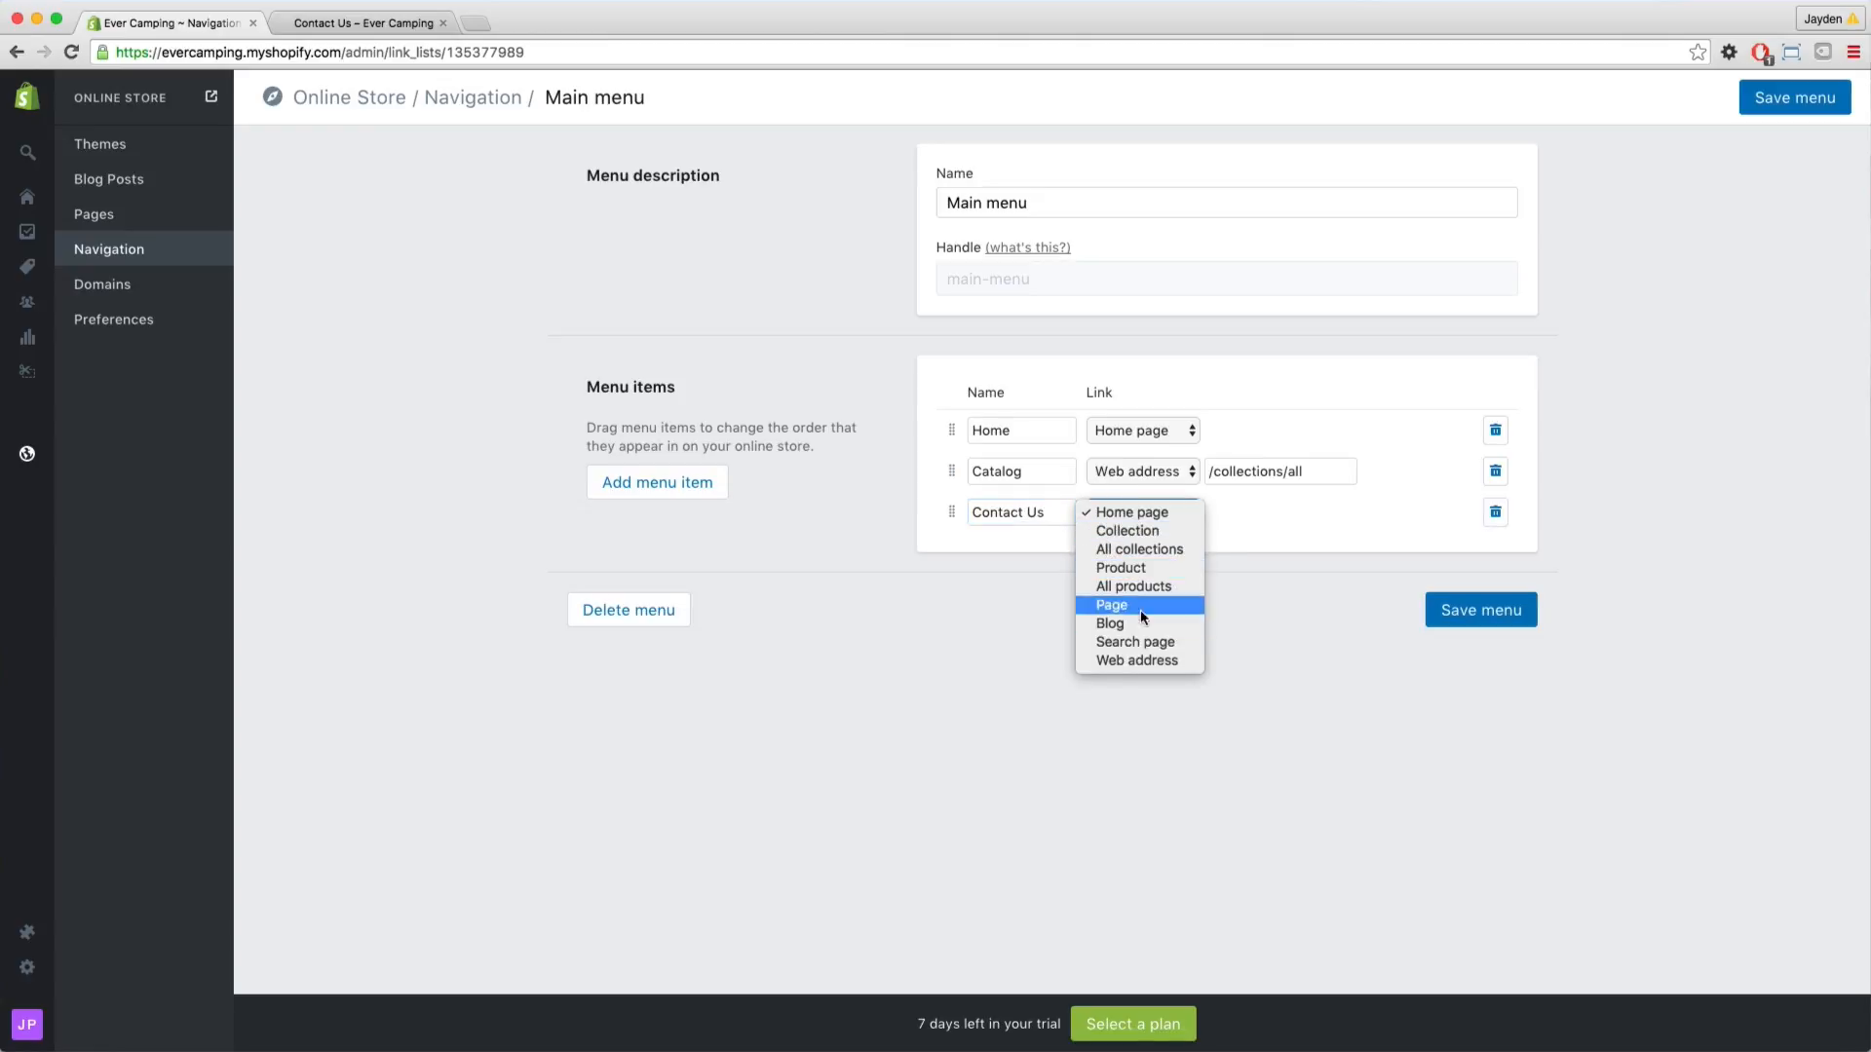
click(1188, 610)
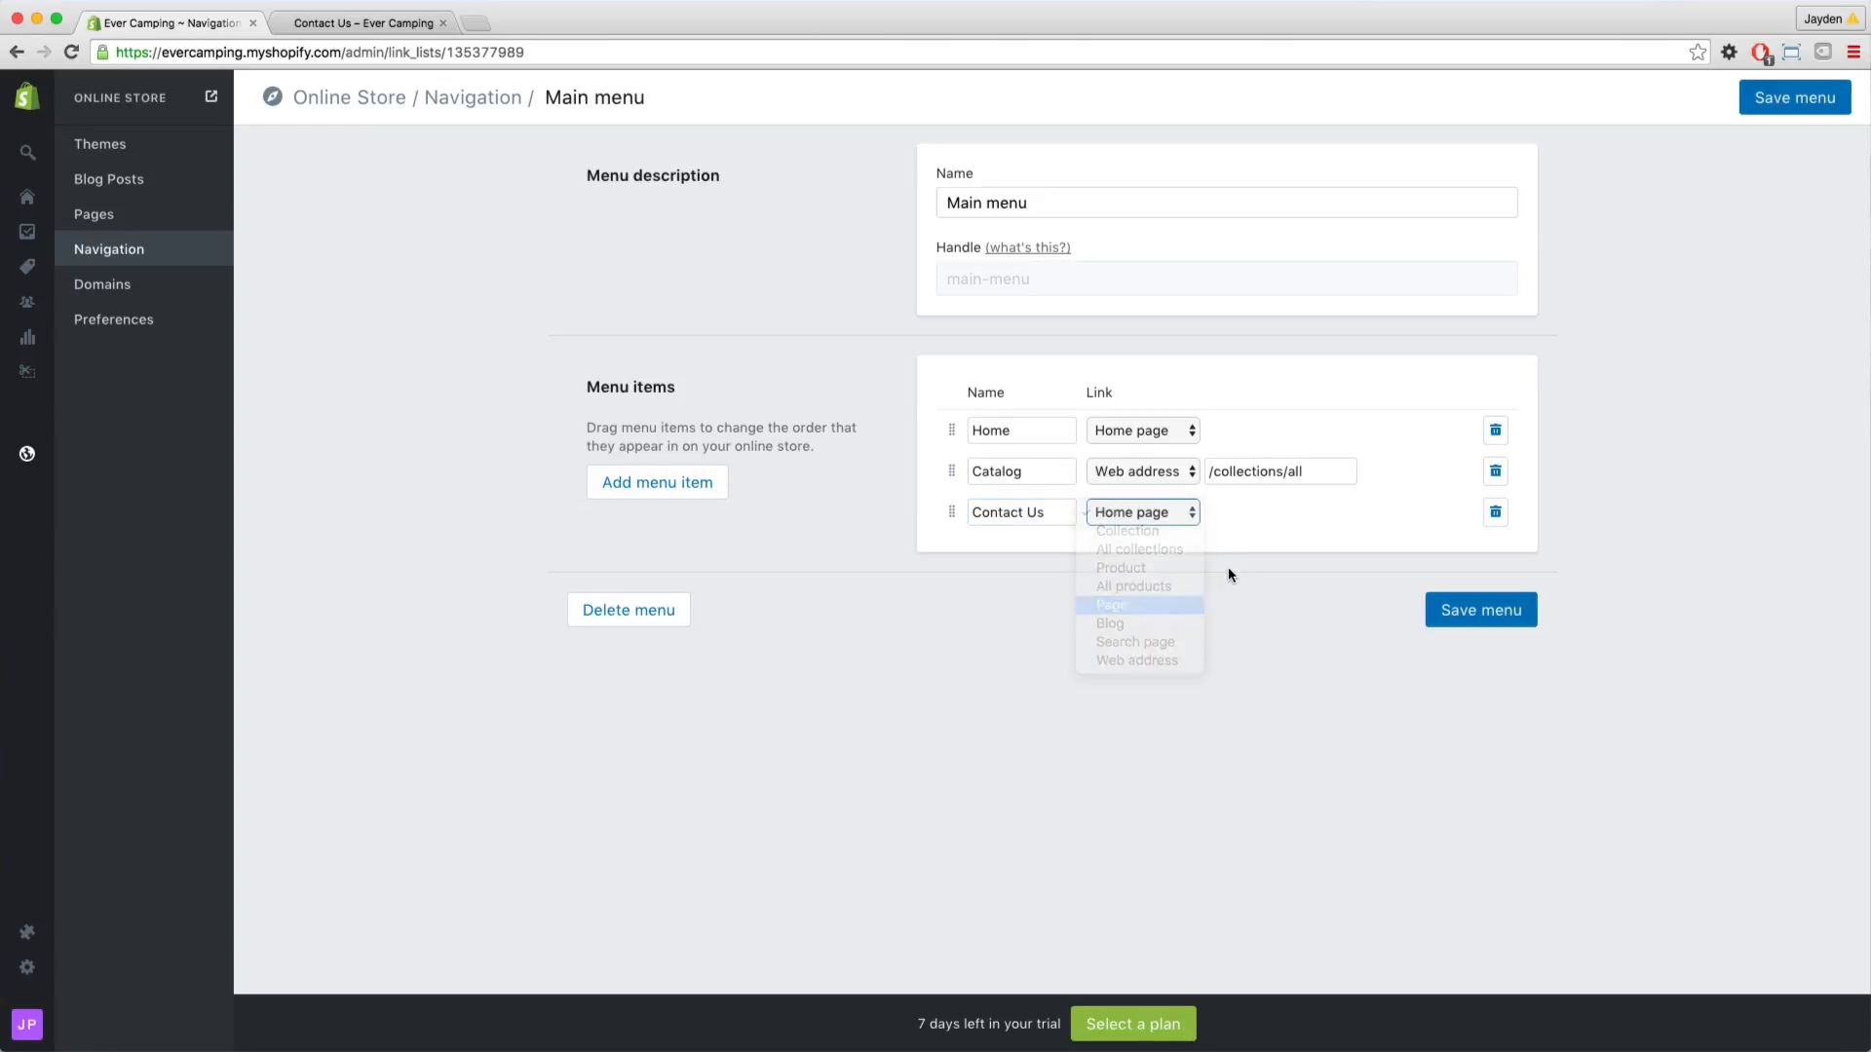
click(1282, 524)
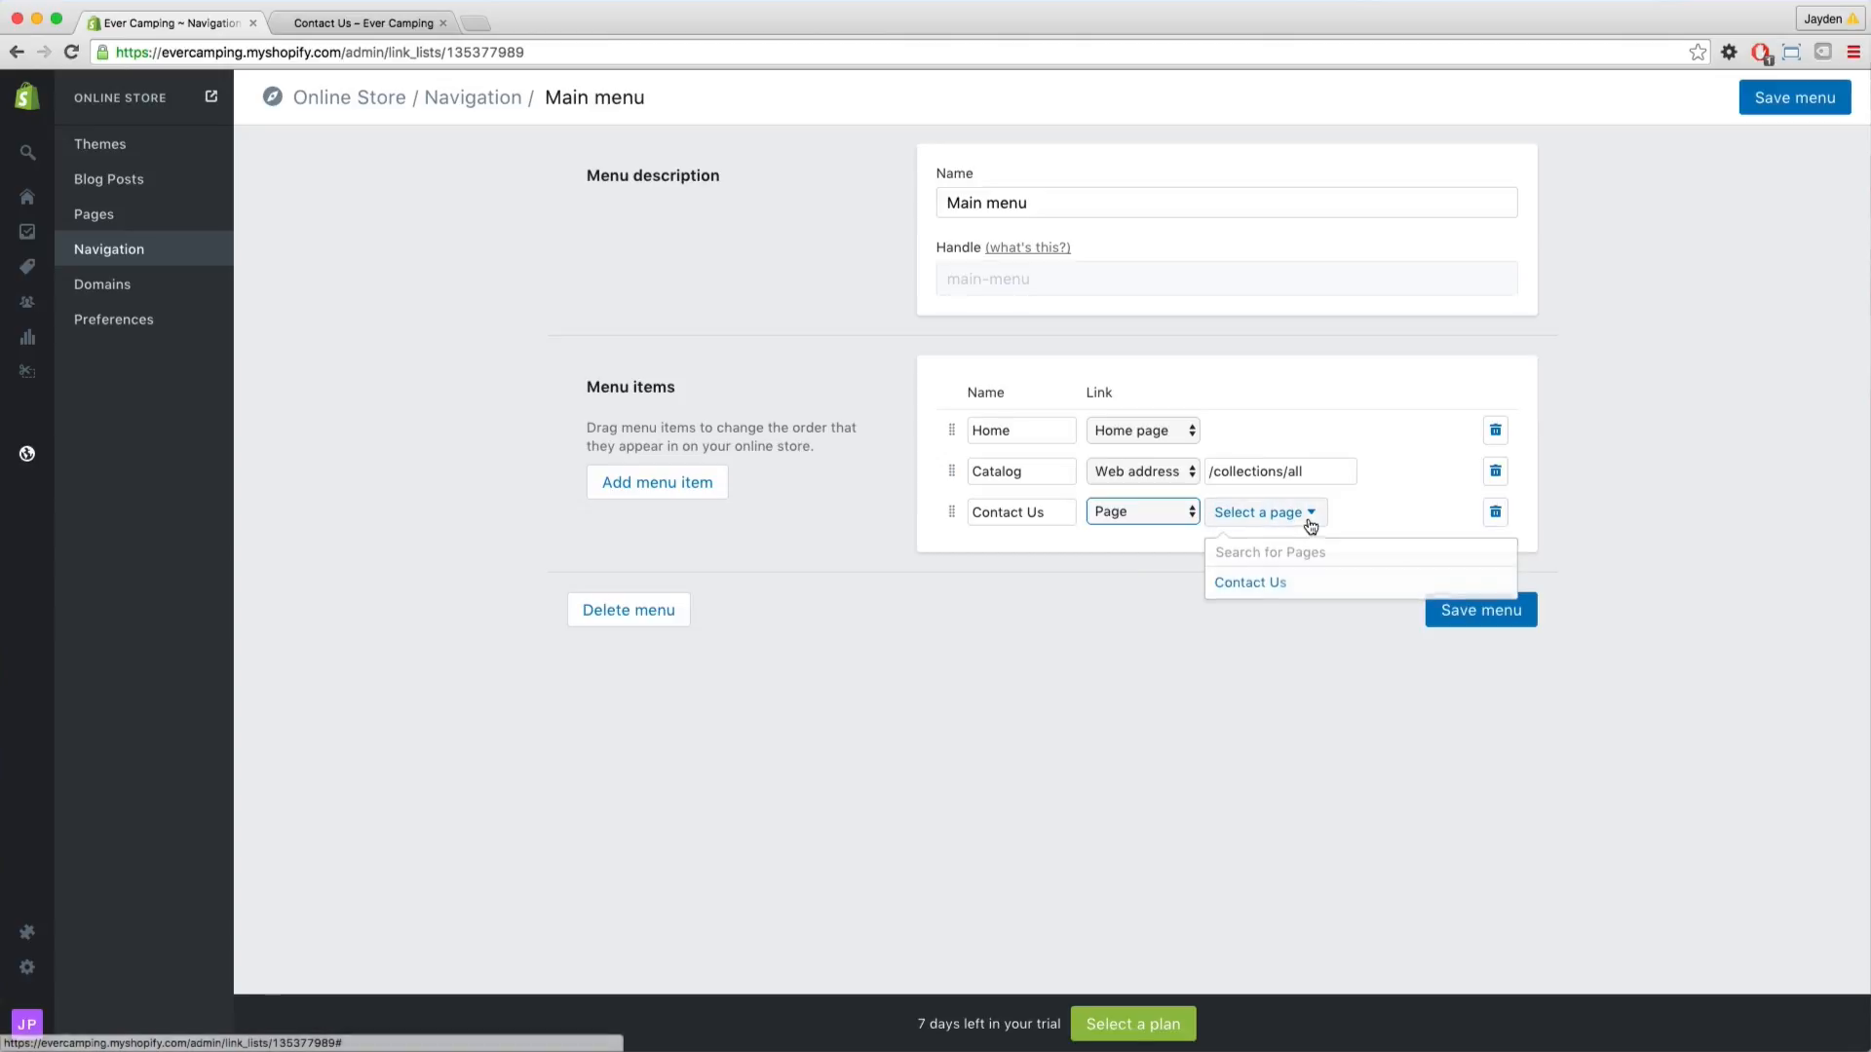
click(1330, 579)
click(1508, 612)
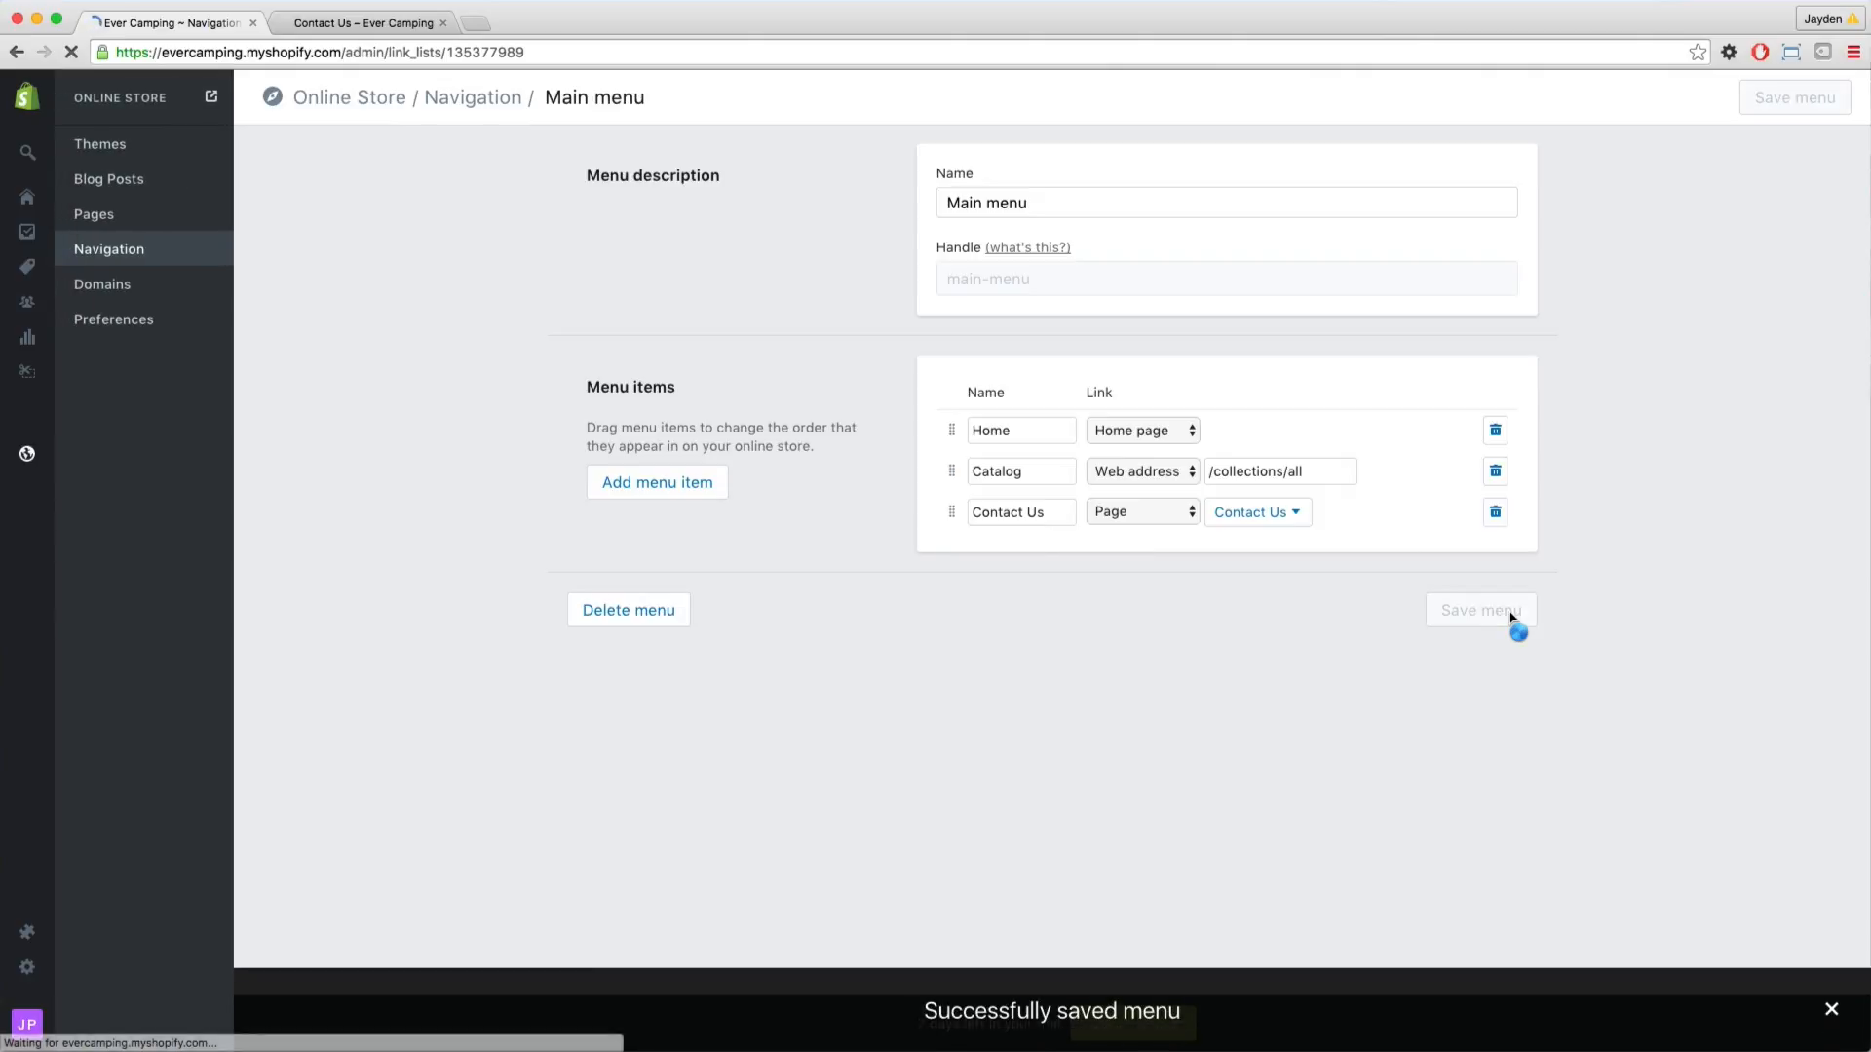
Reload the storefront's Contact Us page to check its navigation menu, and return to the store admin
click(359, 13)
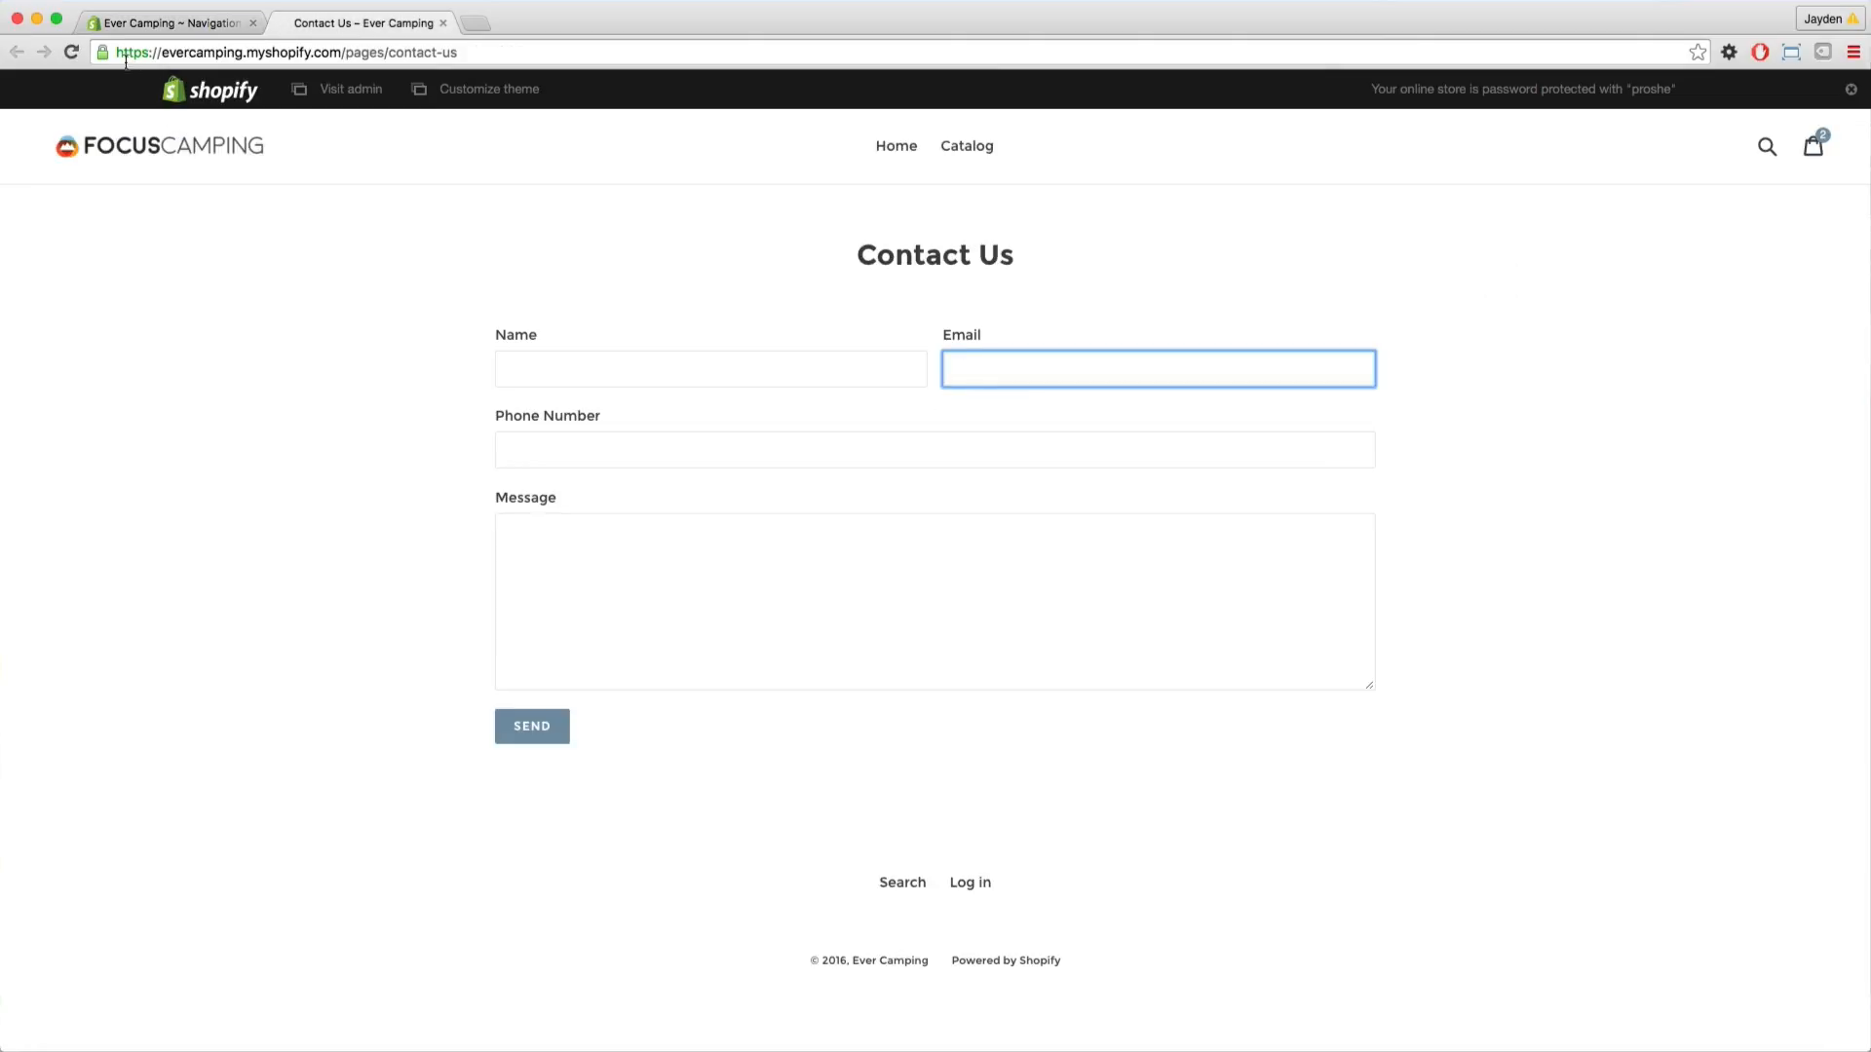
click(71, 52)
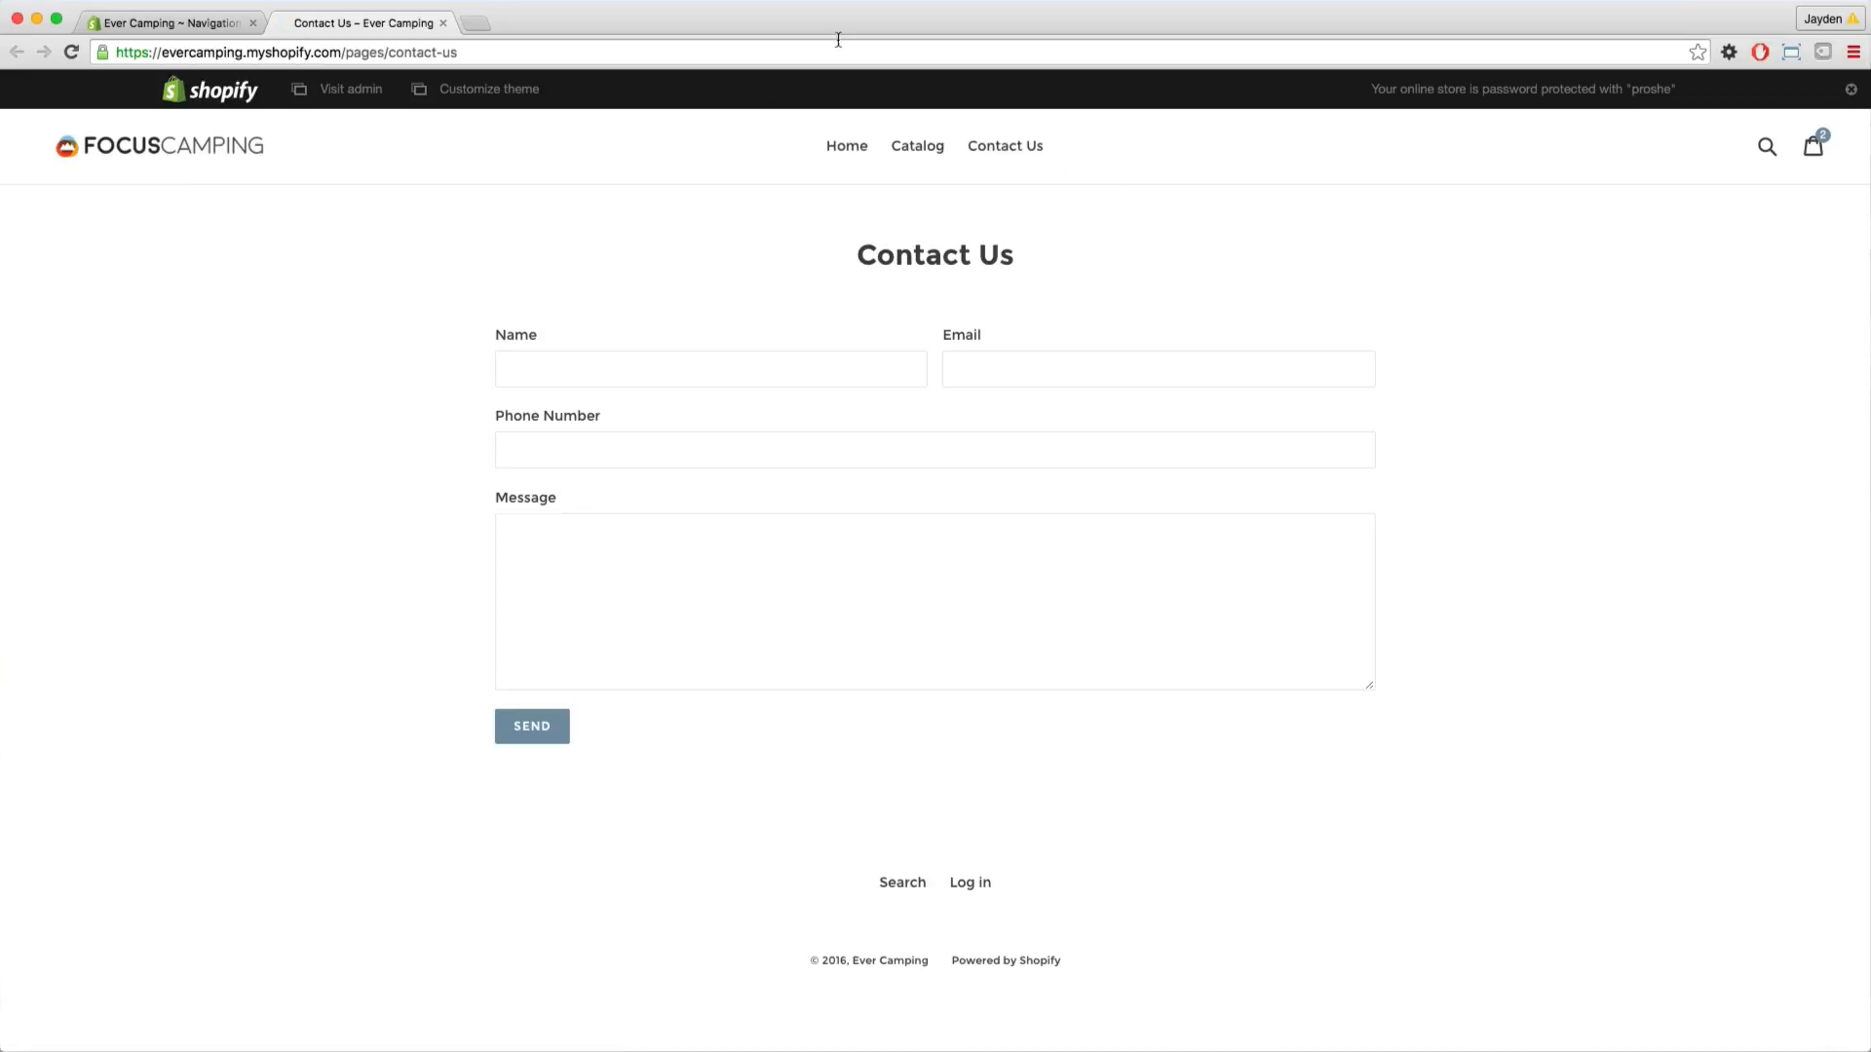
click(161, 24)
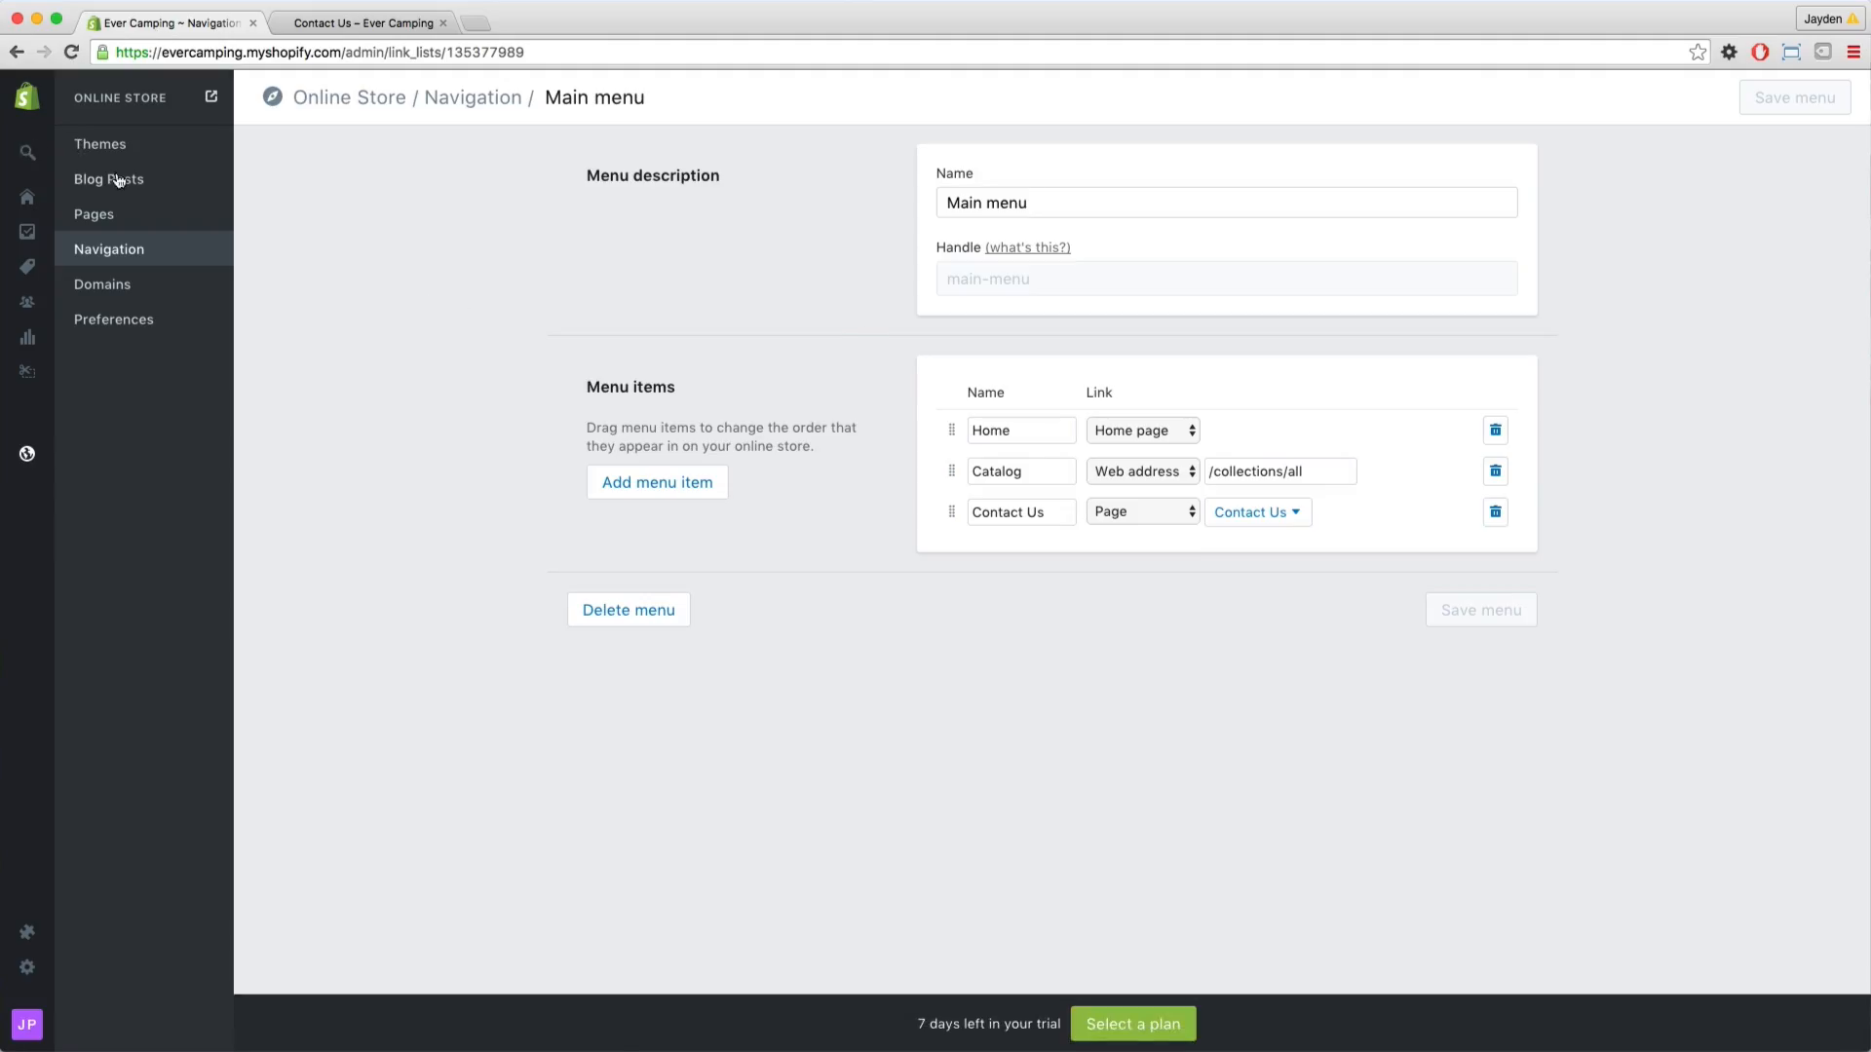
Start another new online store page and title it "About Us"
mouse_move(156, 216)
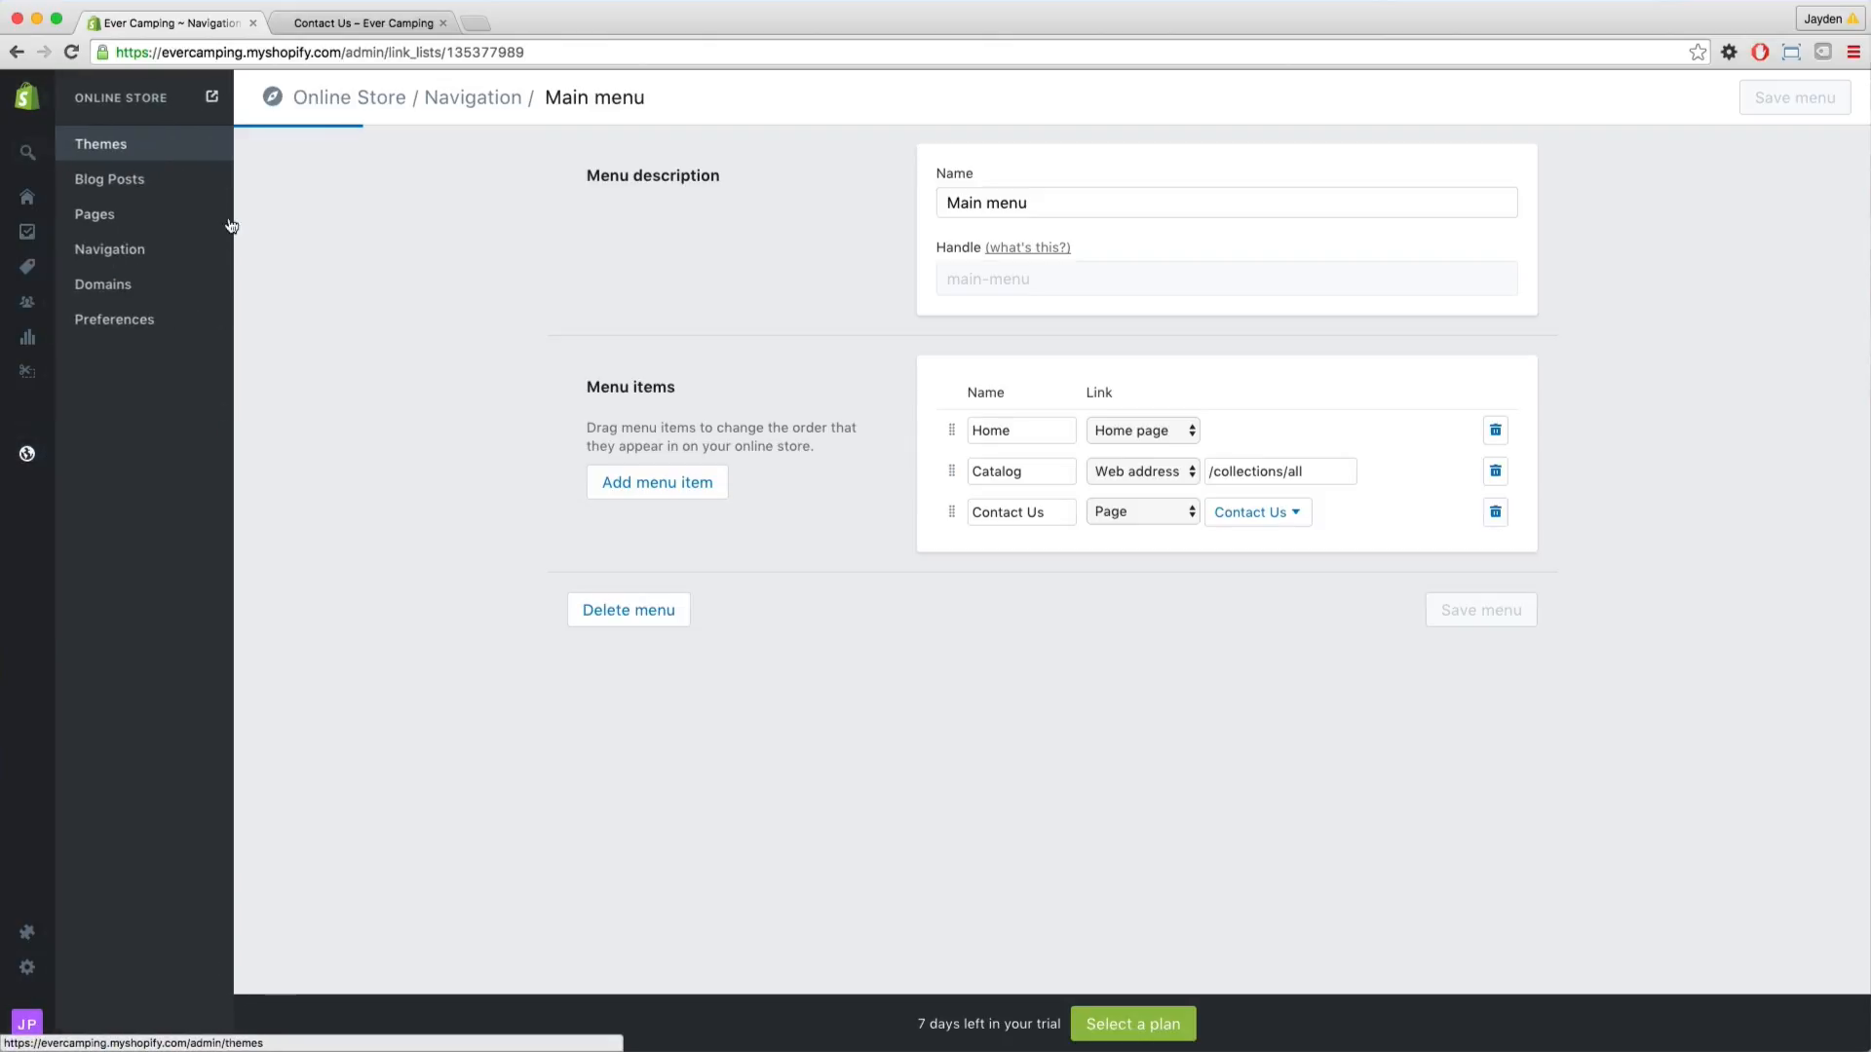
click(109, 216)
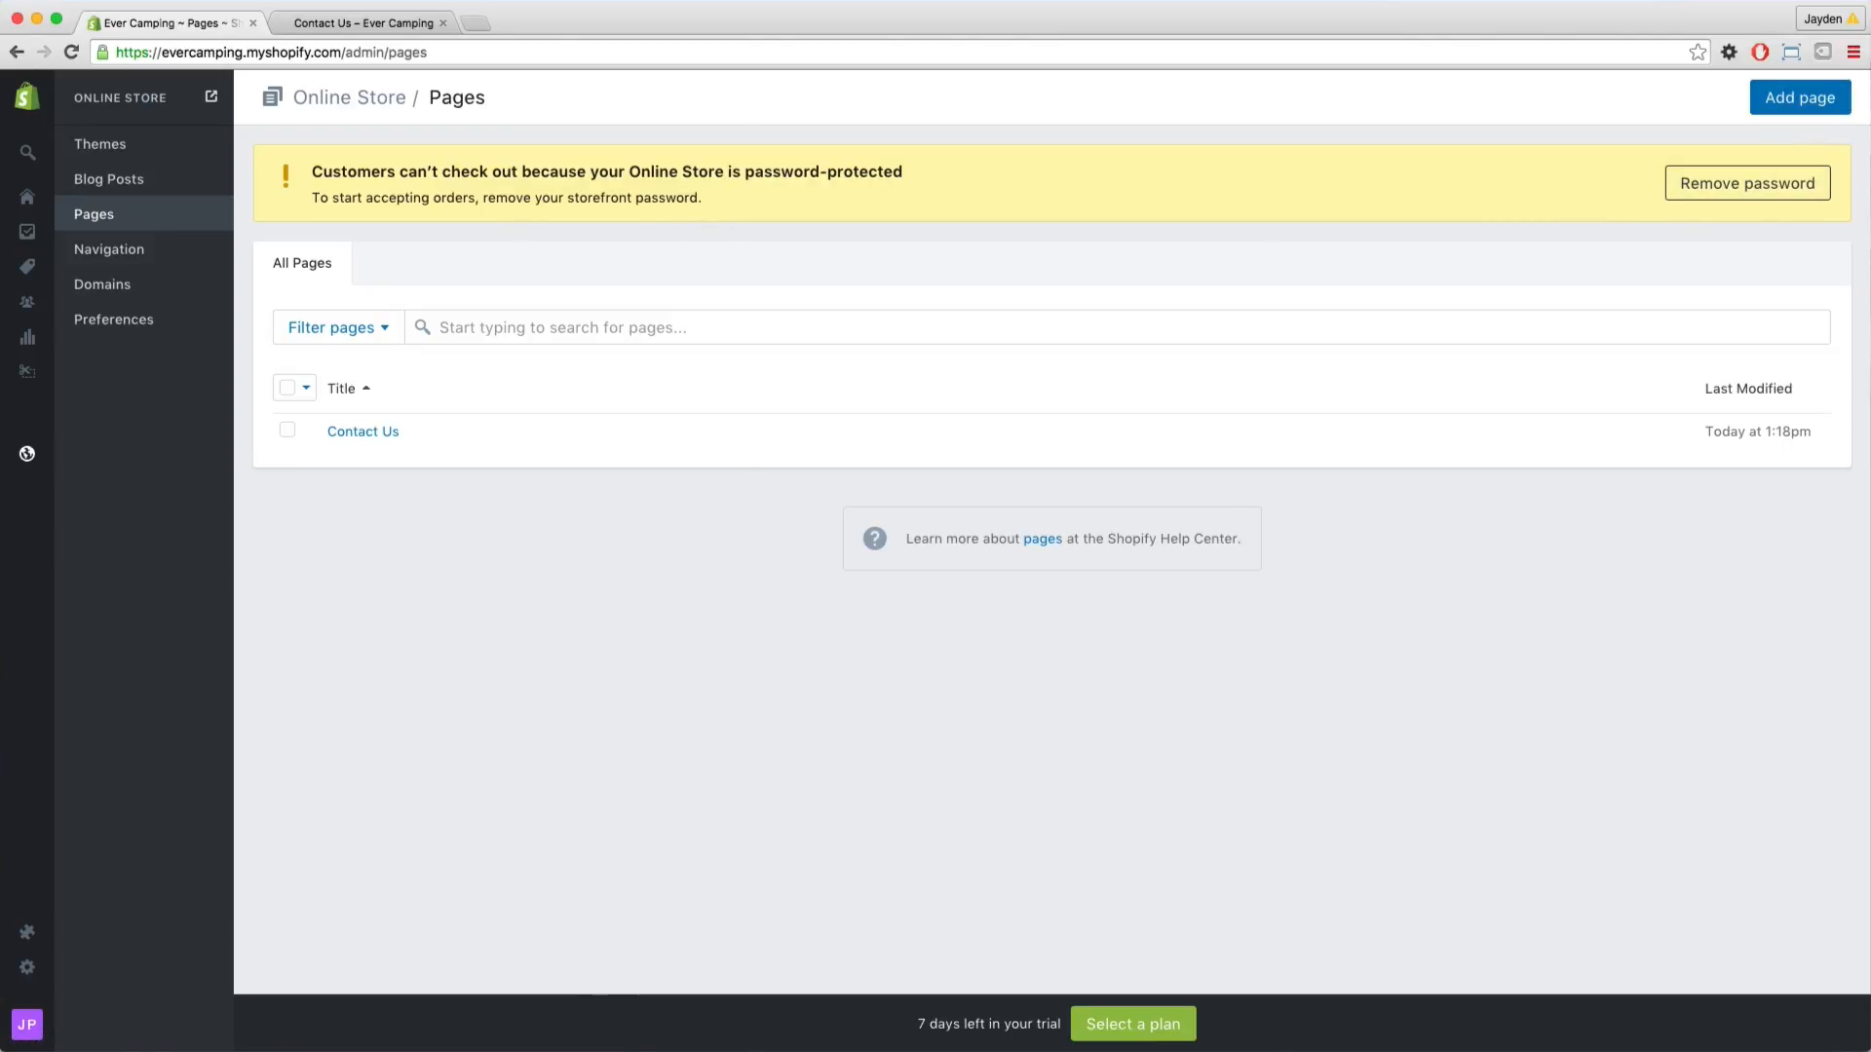
click(1814, 104)
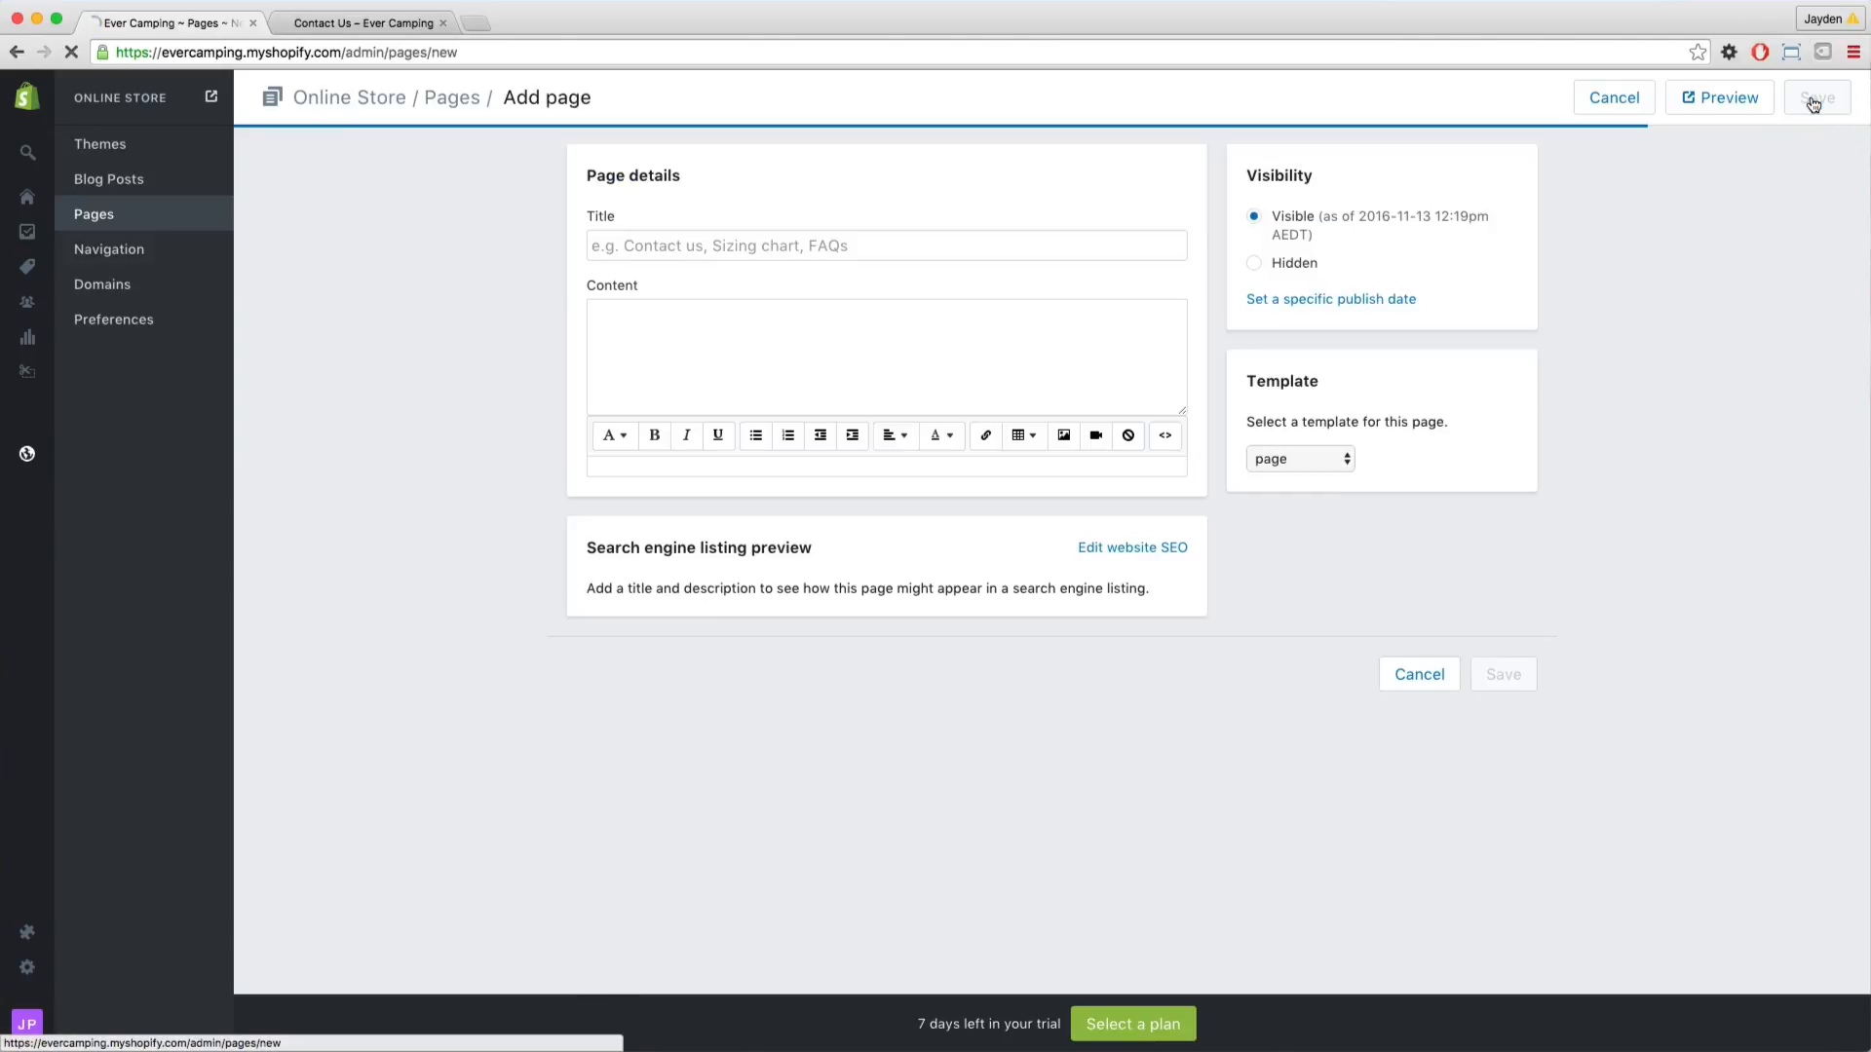
click(864, 245)
text(About Us)
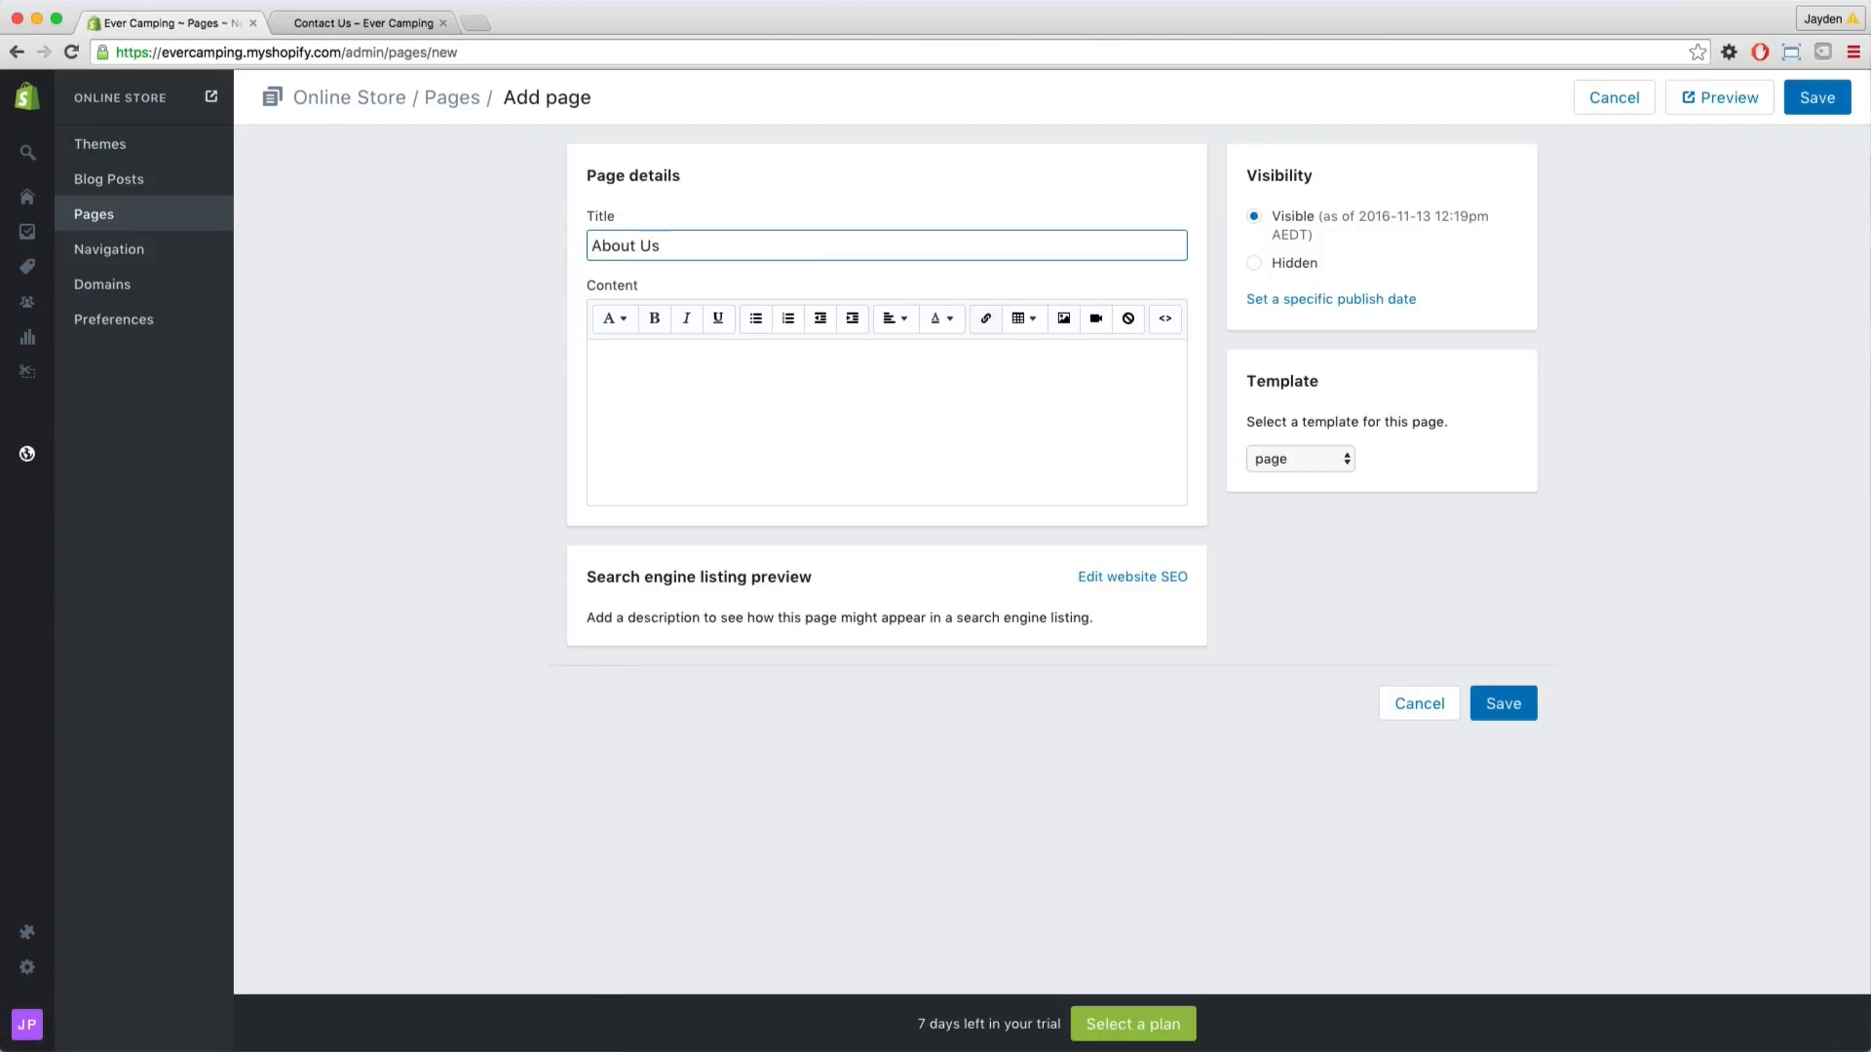
Paste the copied shipping policy text into the About Us page's content
click(847, 377)
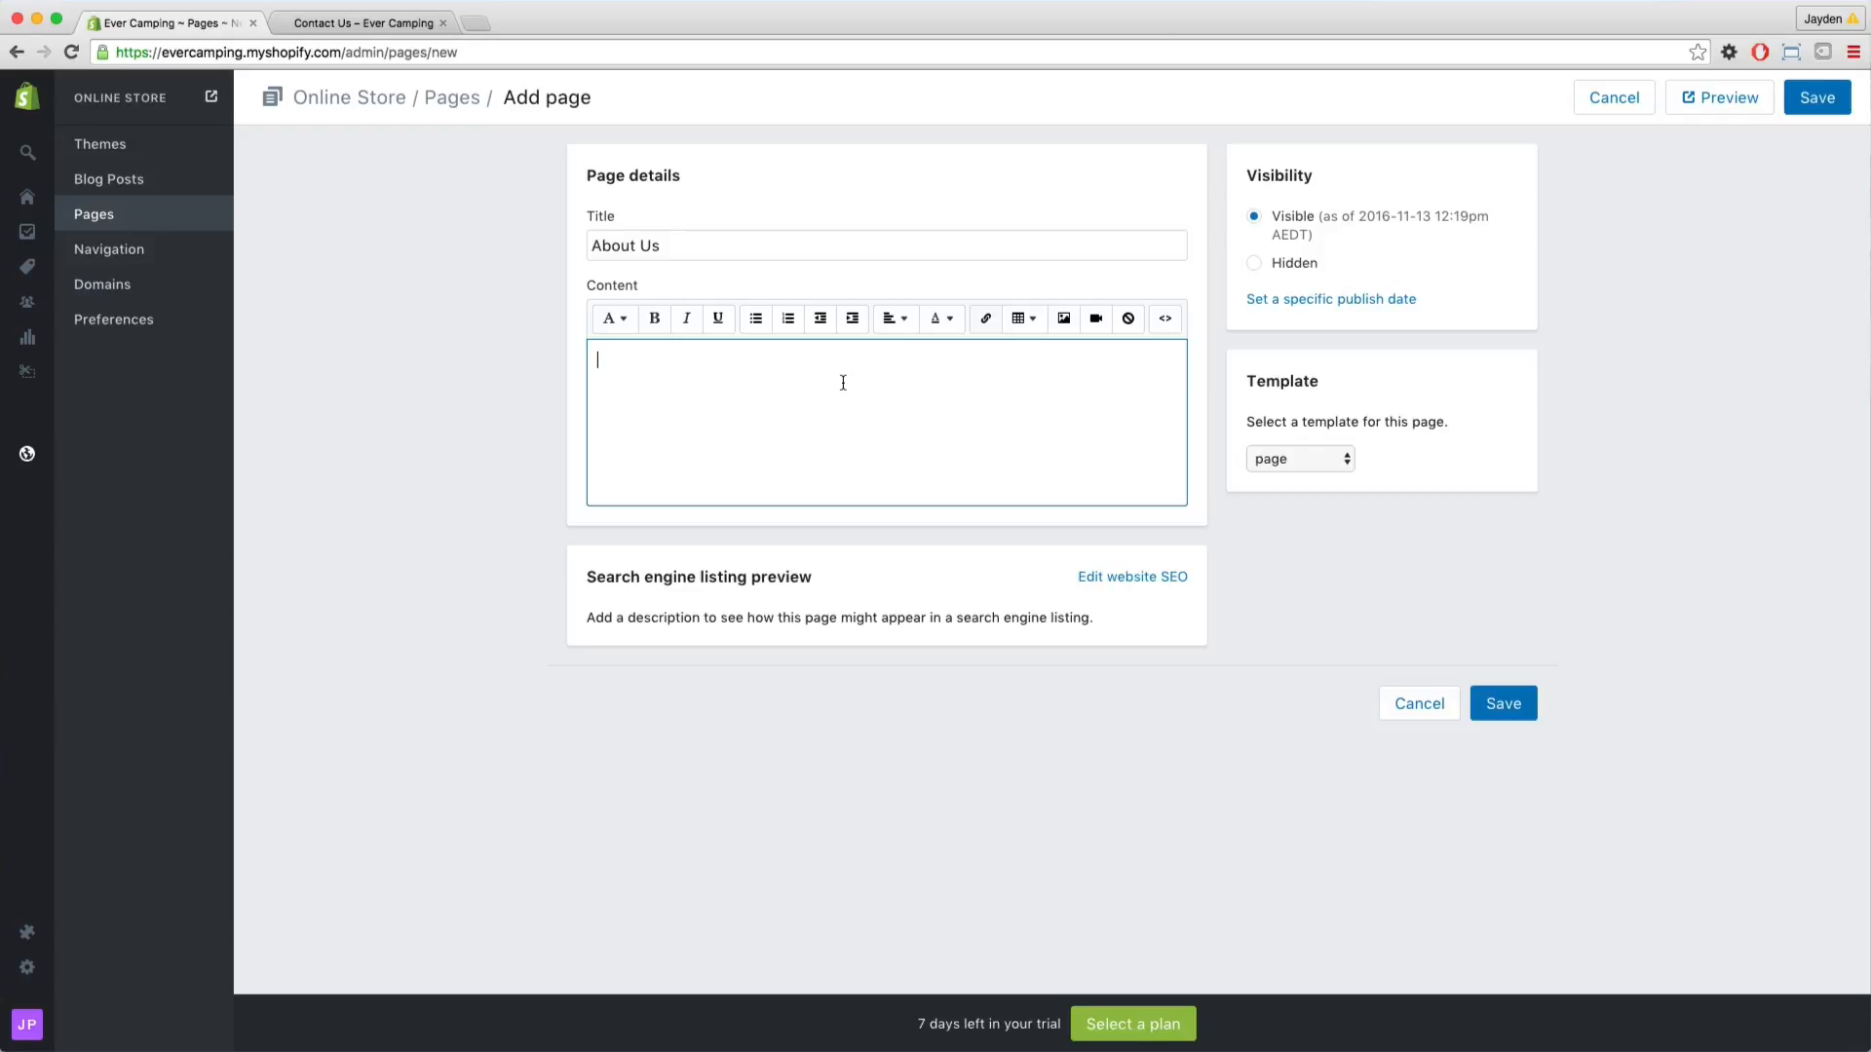
click(1443, 621)
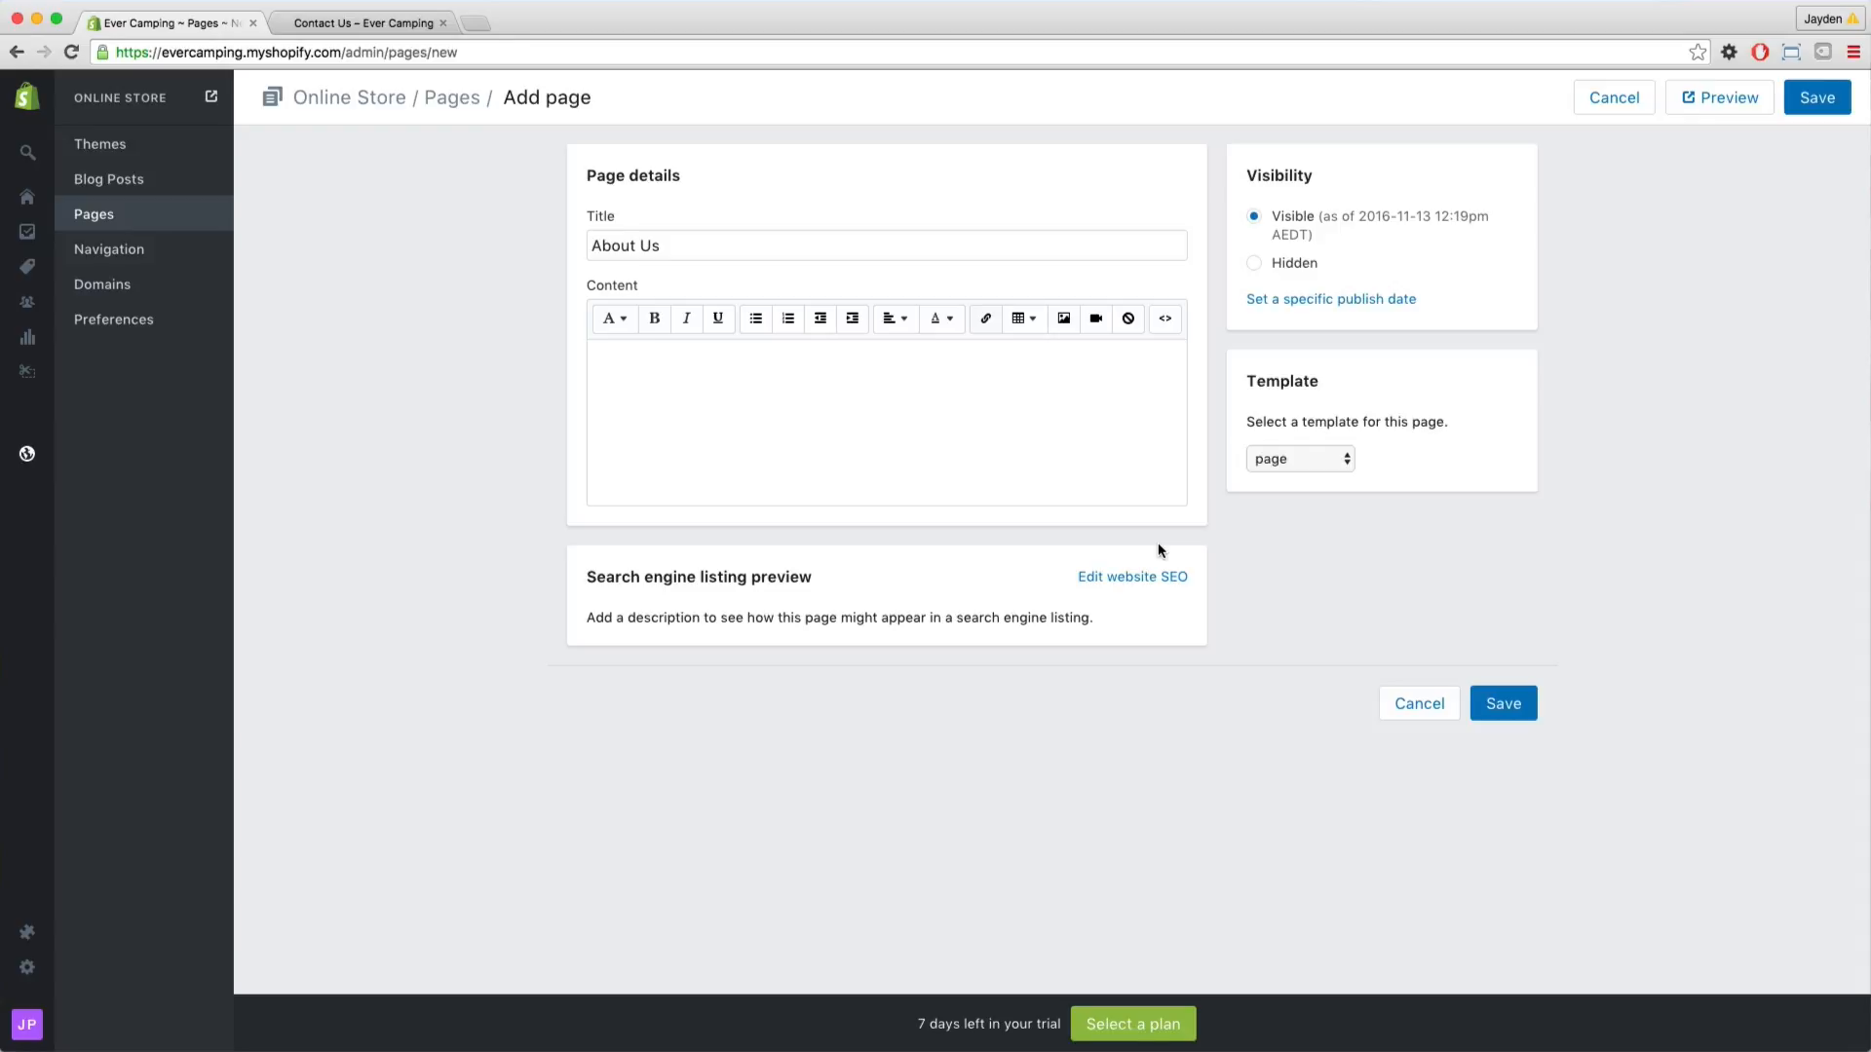
click(948, 412)
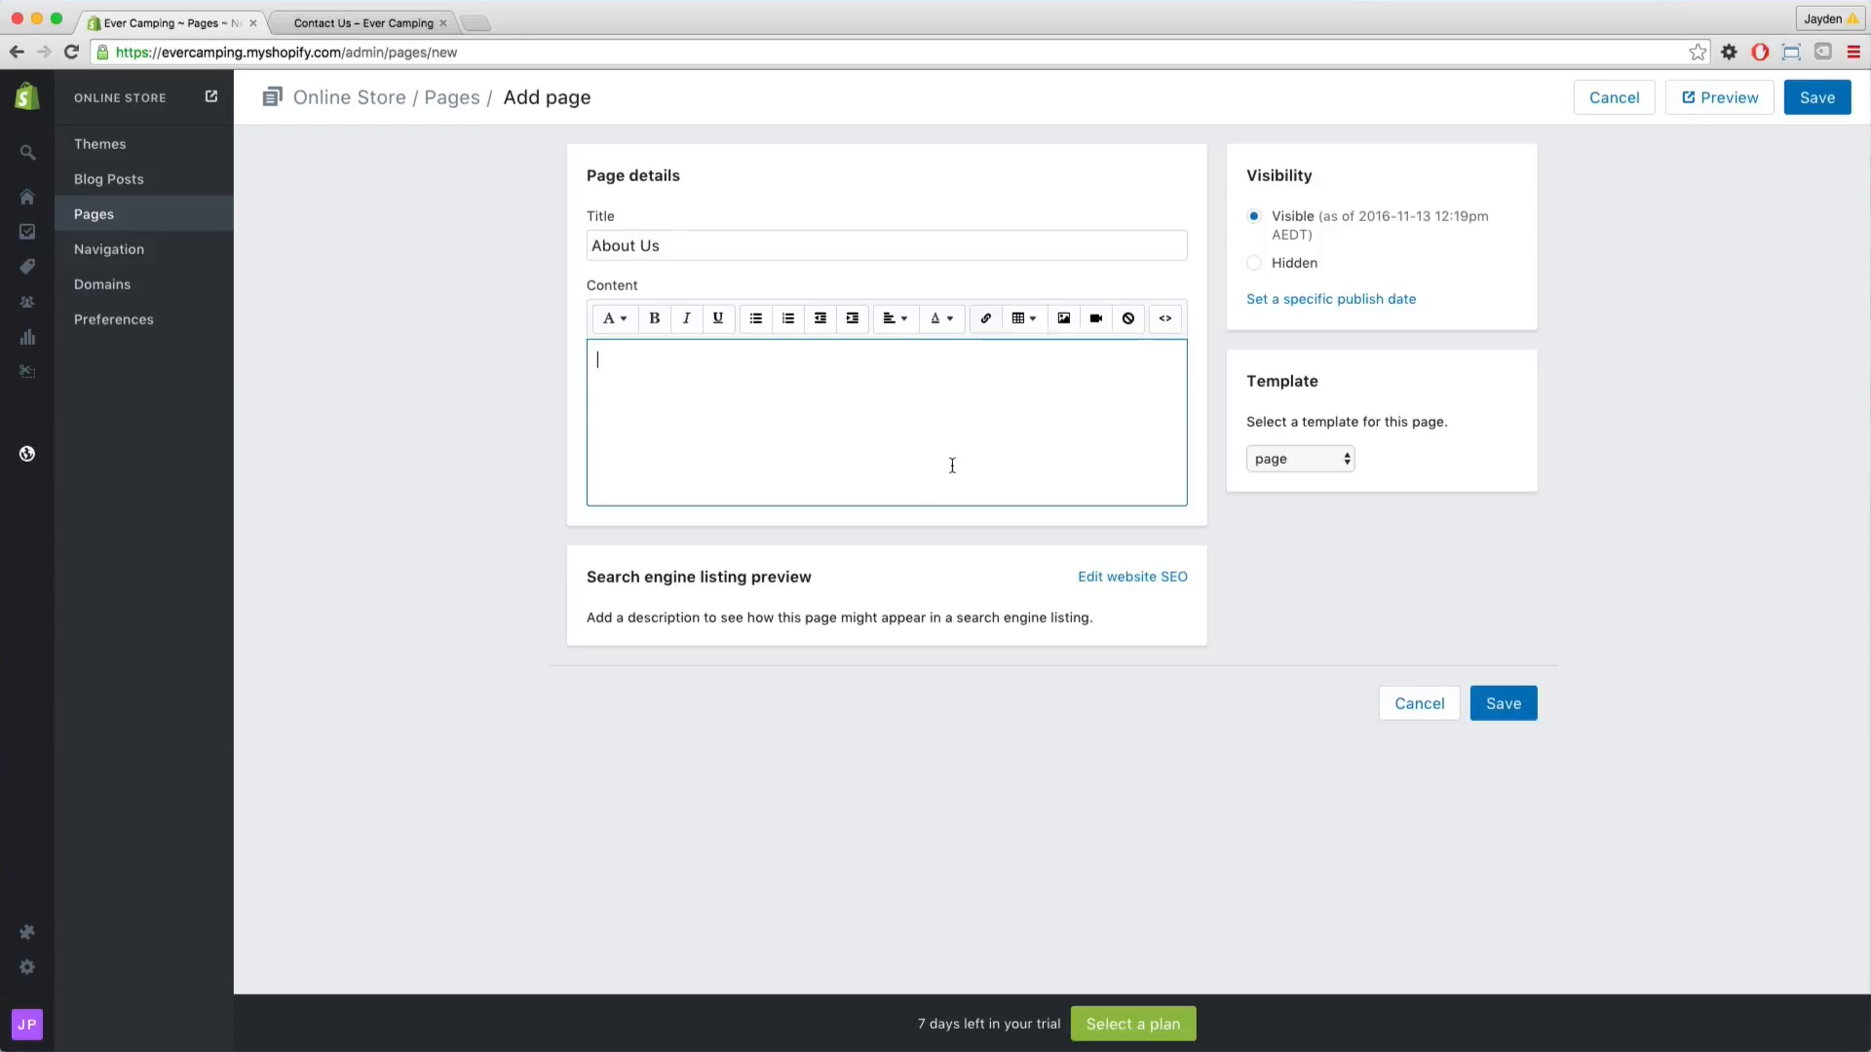
key(super+v)
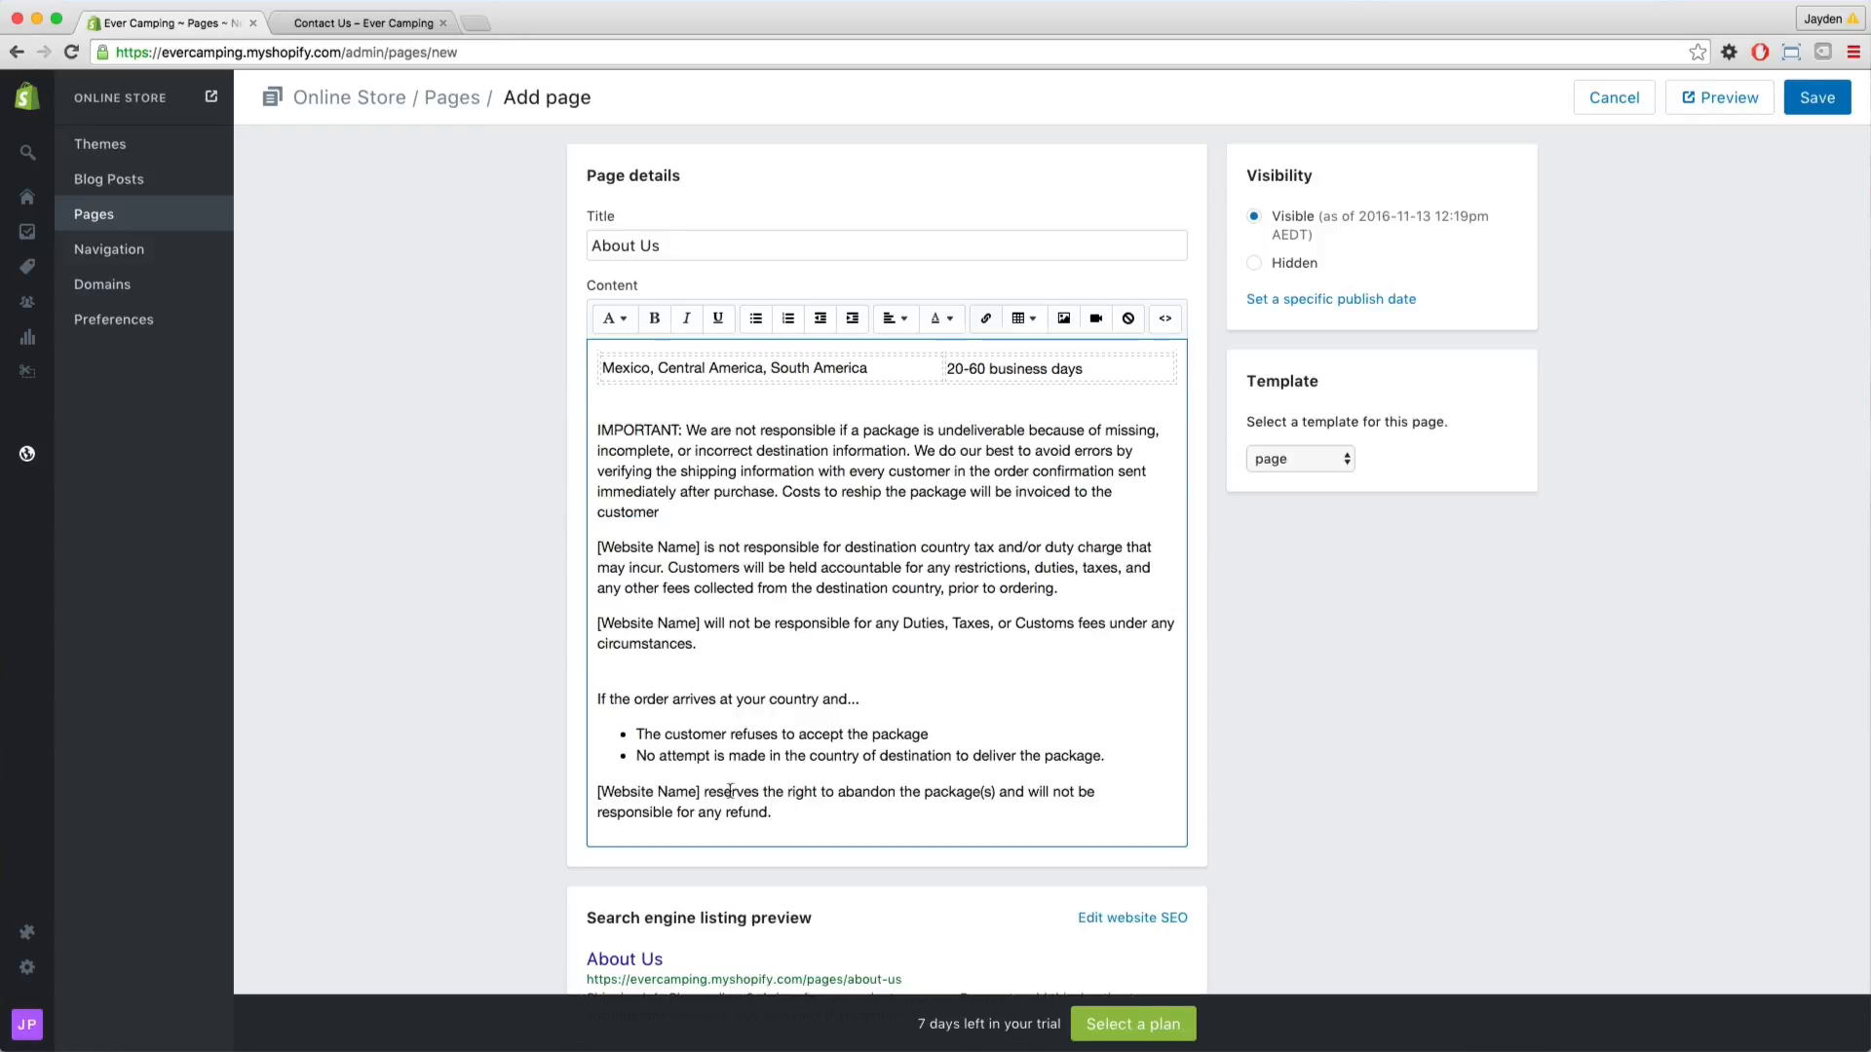
Replace the [Website Name] placeholder in the content's last paragraph with "FocusCamping.com"
drag(700, 791, 587, 791)
text(Focus C)
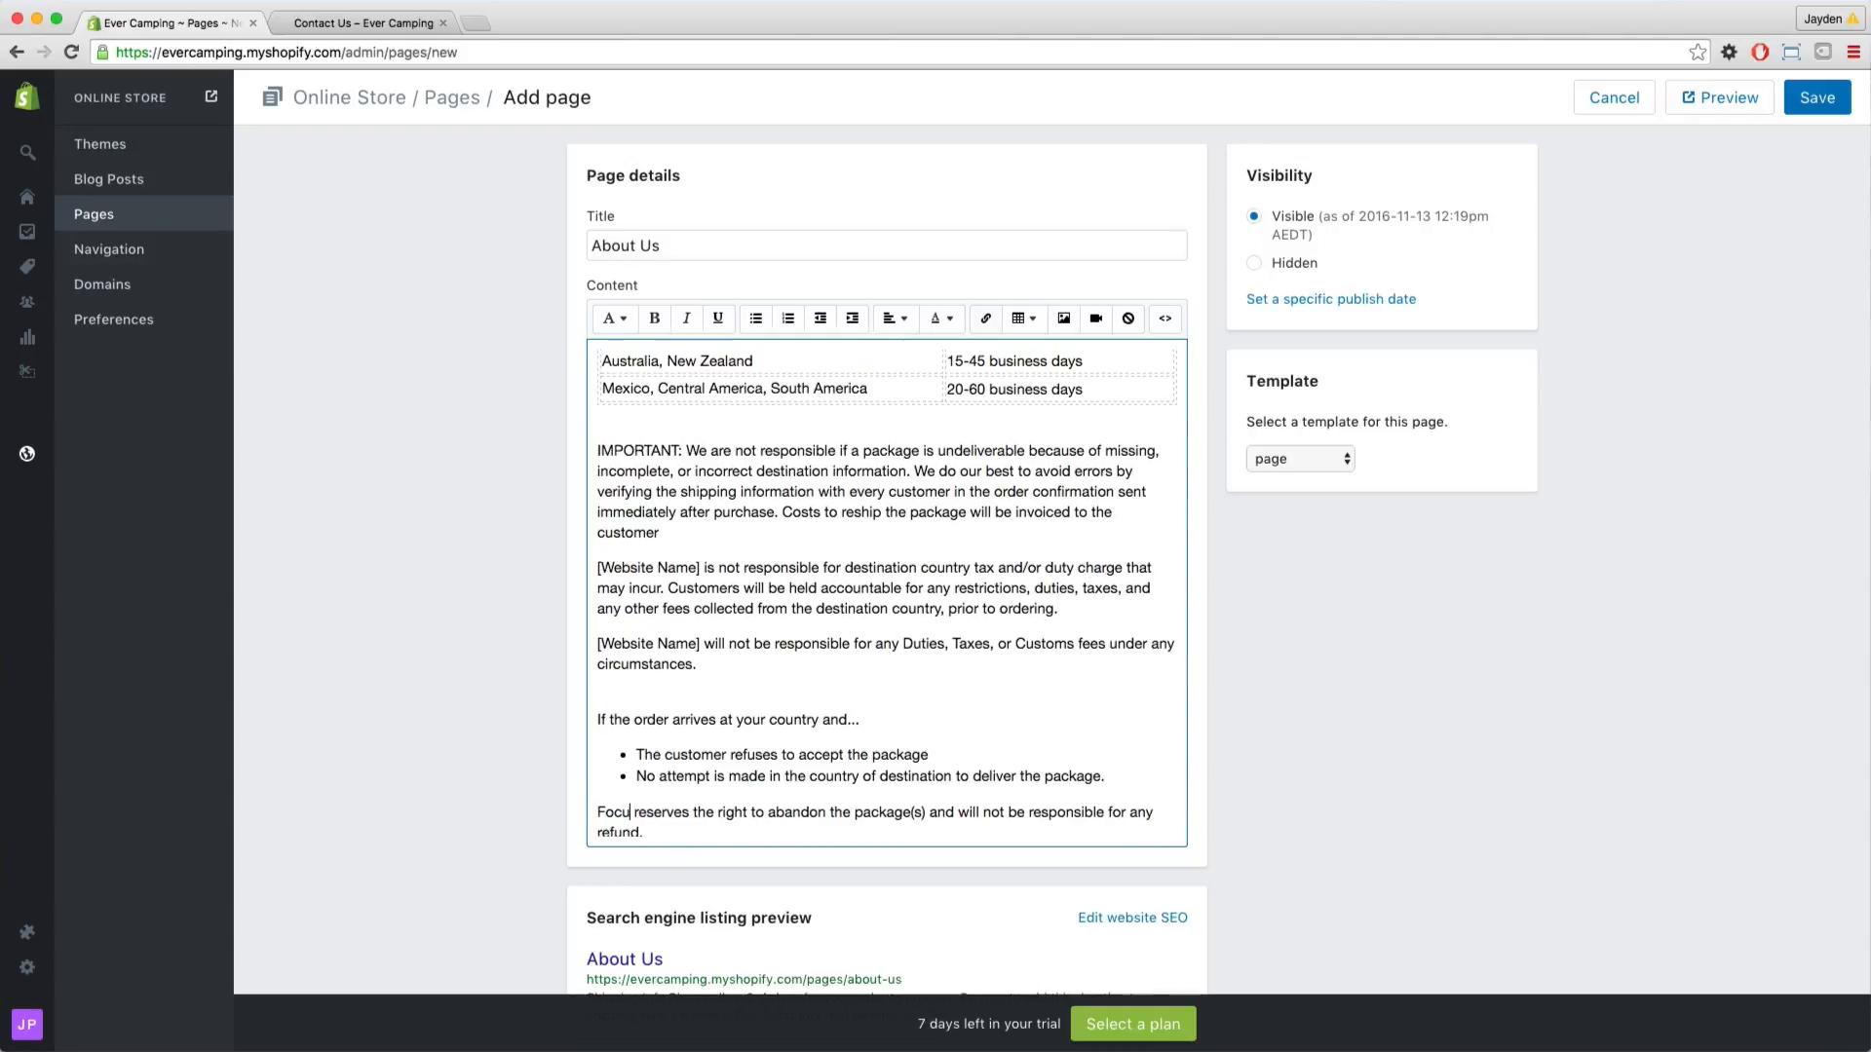
text(amping)
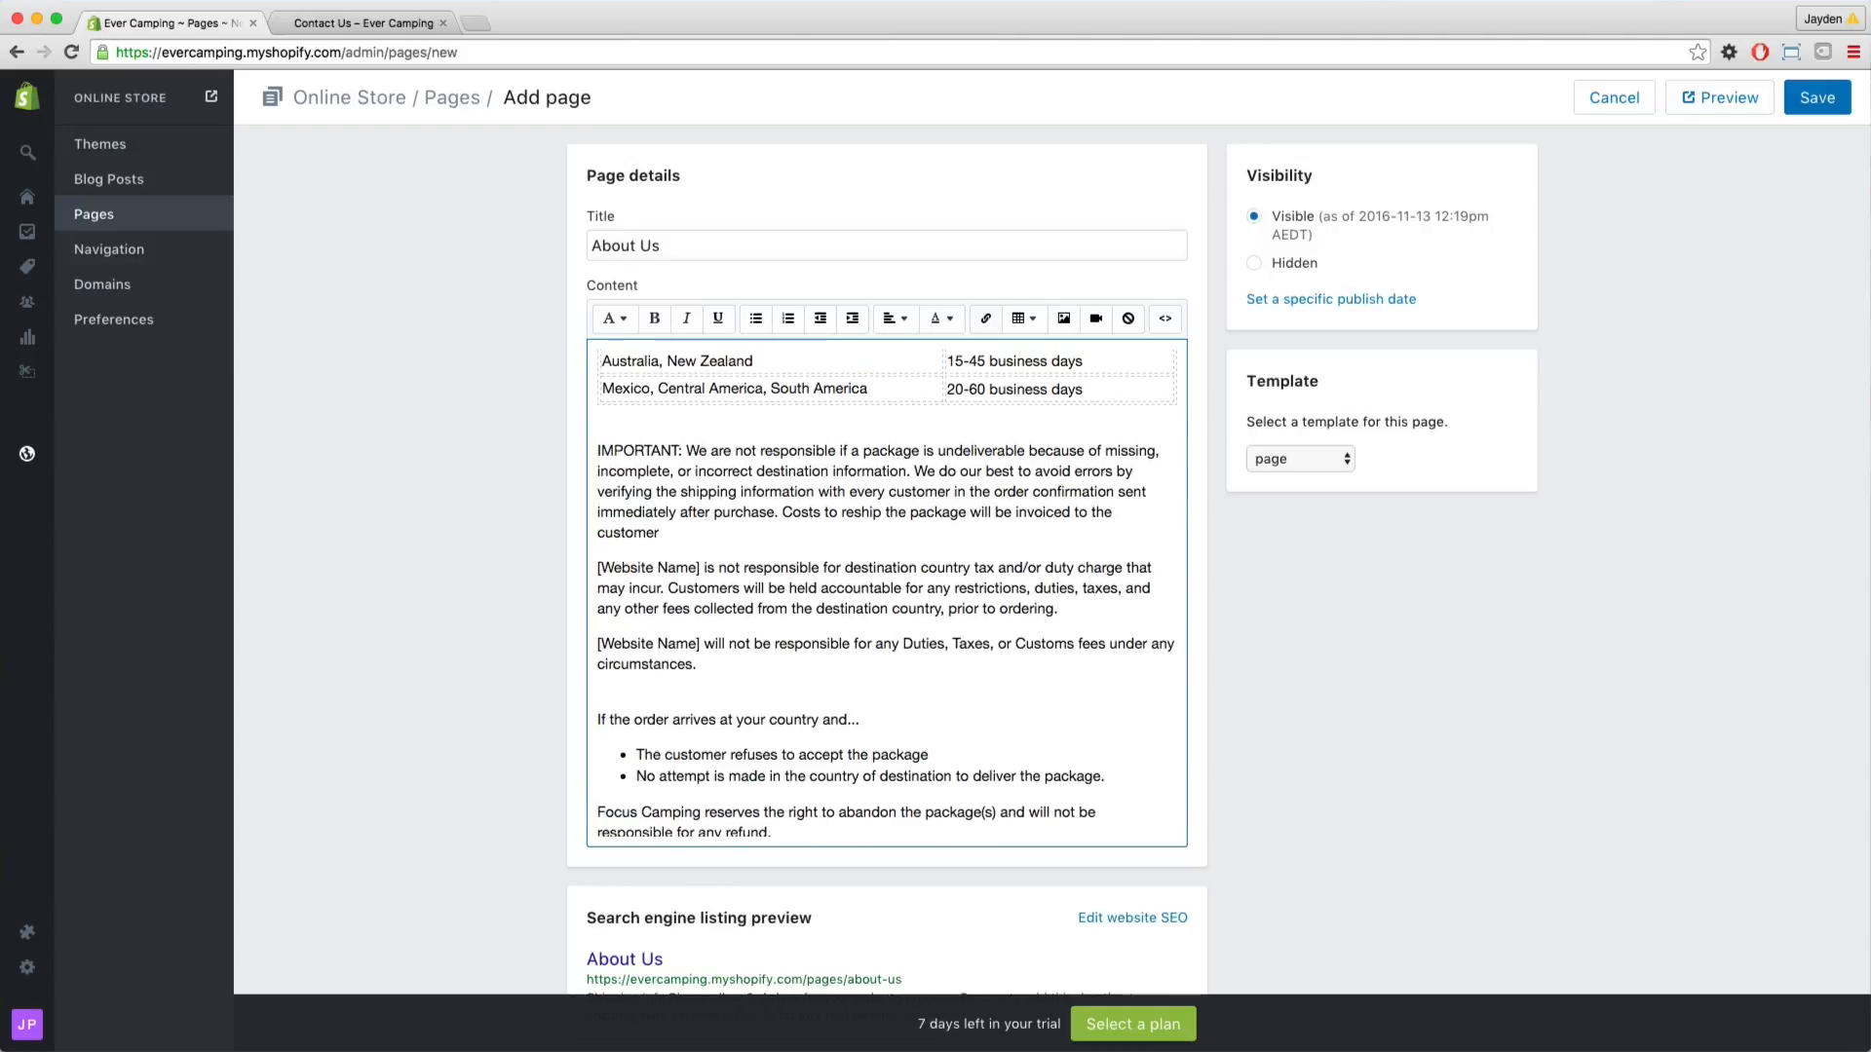
click(638, 812)
key(BackSpace)
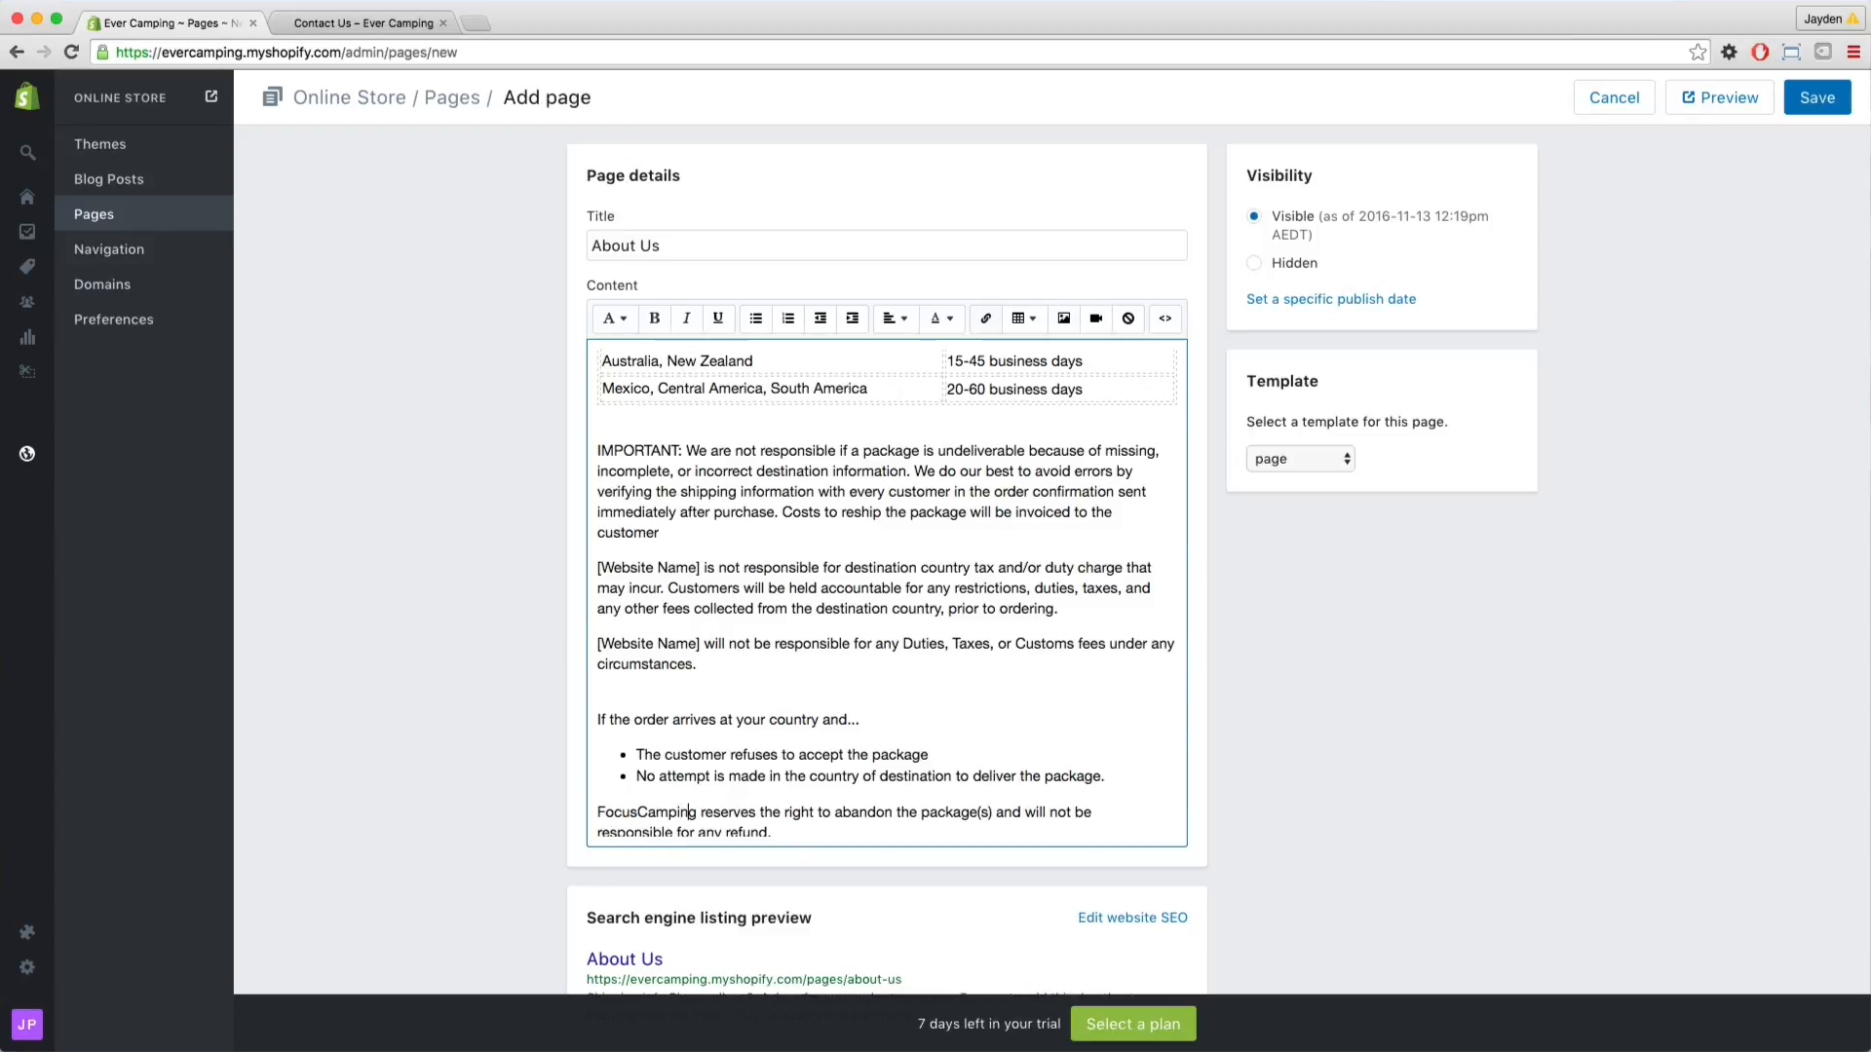
text(.com)
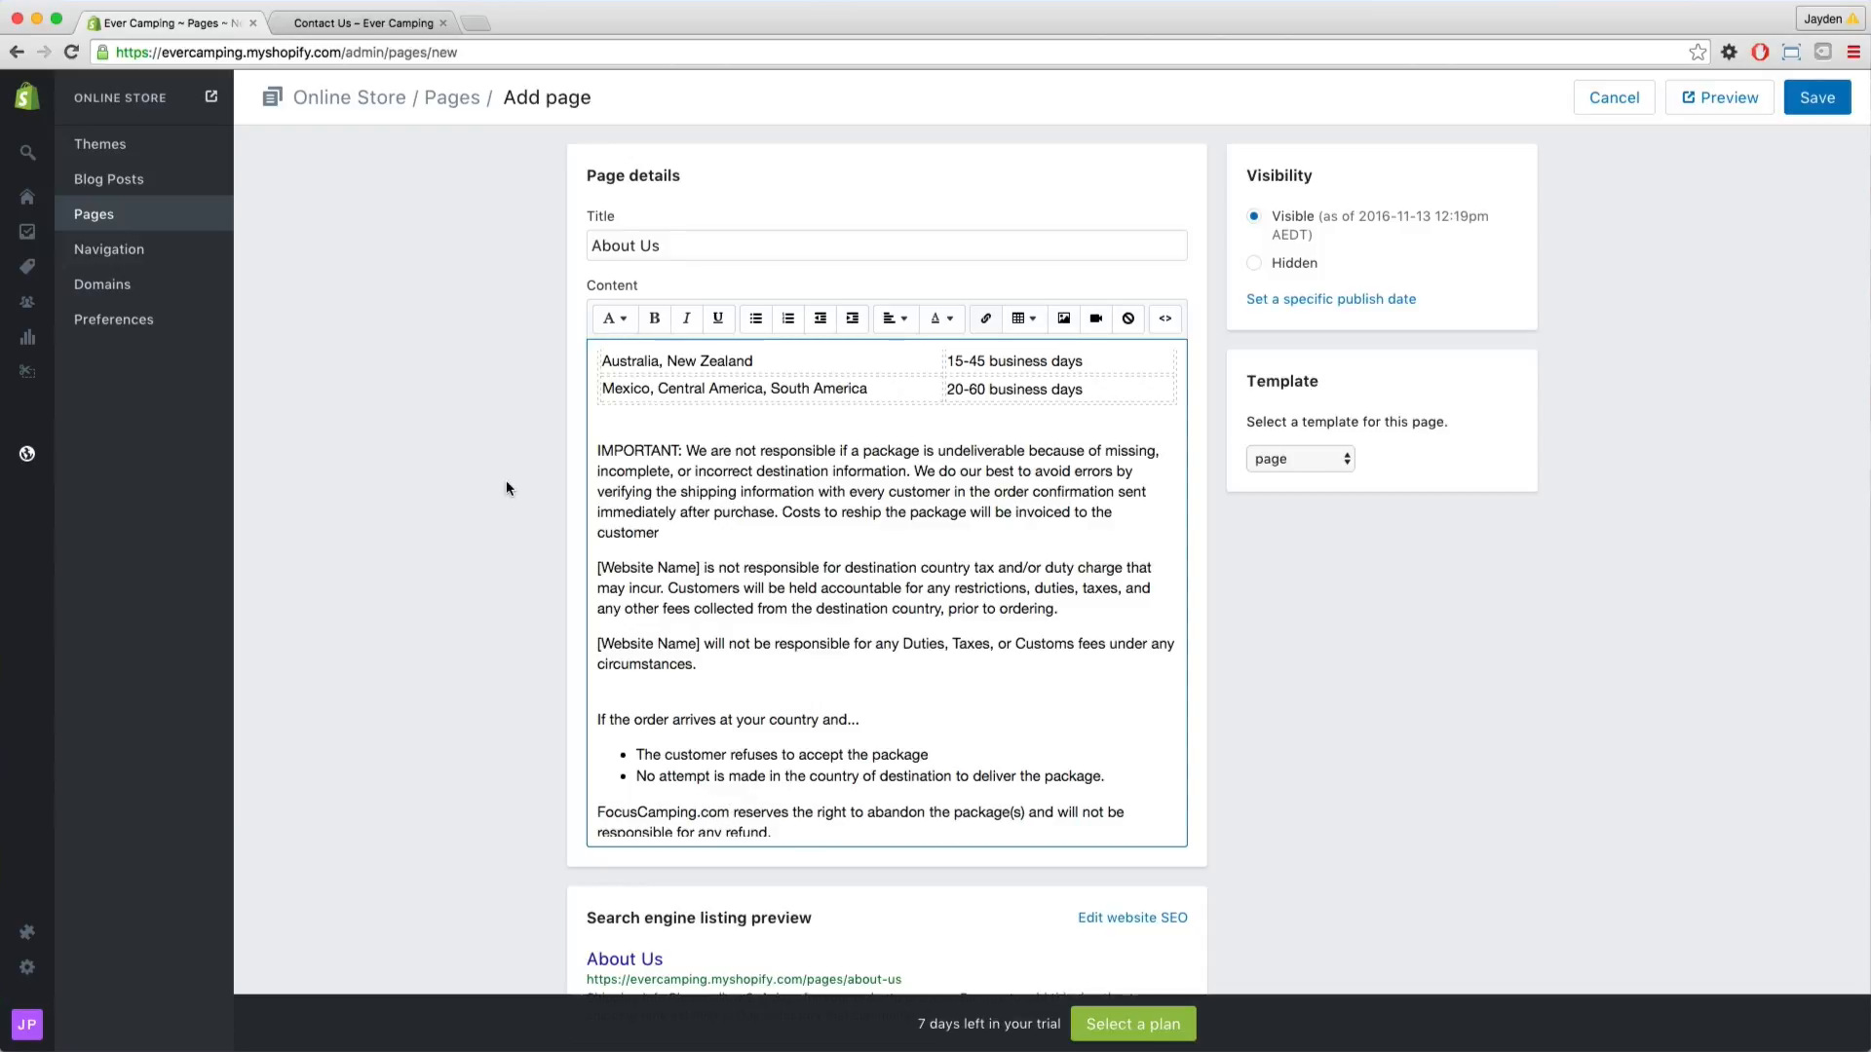
Replace the two remaining [Website Name] placeholders in the About Us content with a copy of "FocusCamping.com"
double_click(603, 811)
key(ctrl+c)
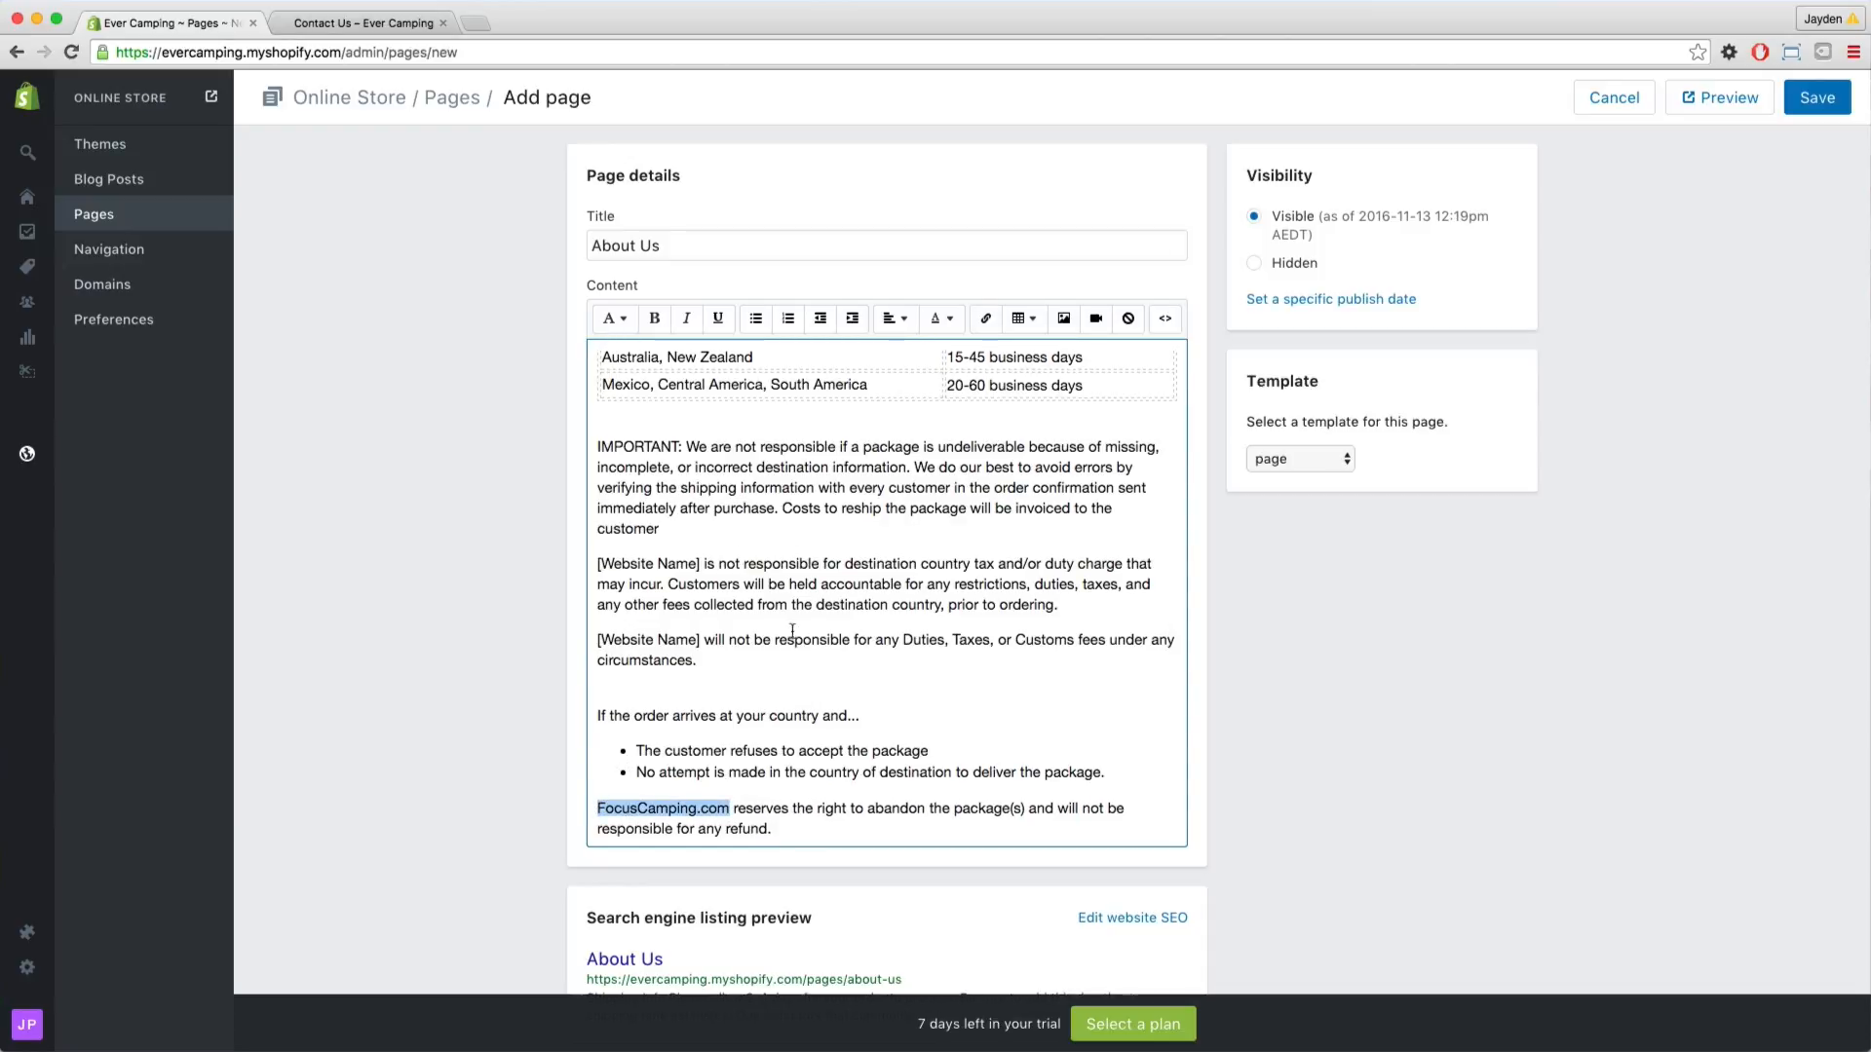
click(701, 640)
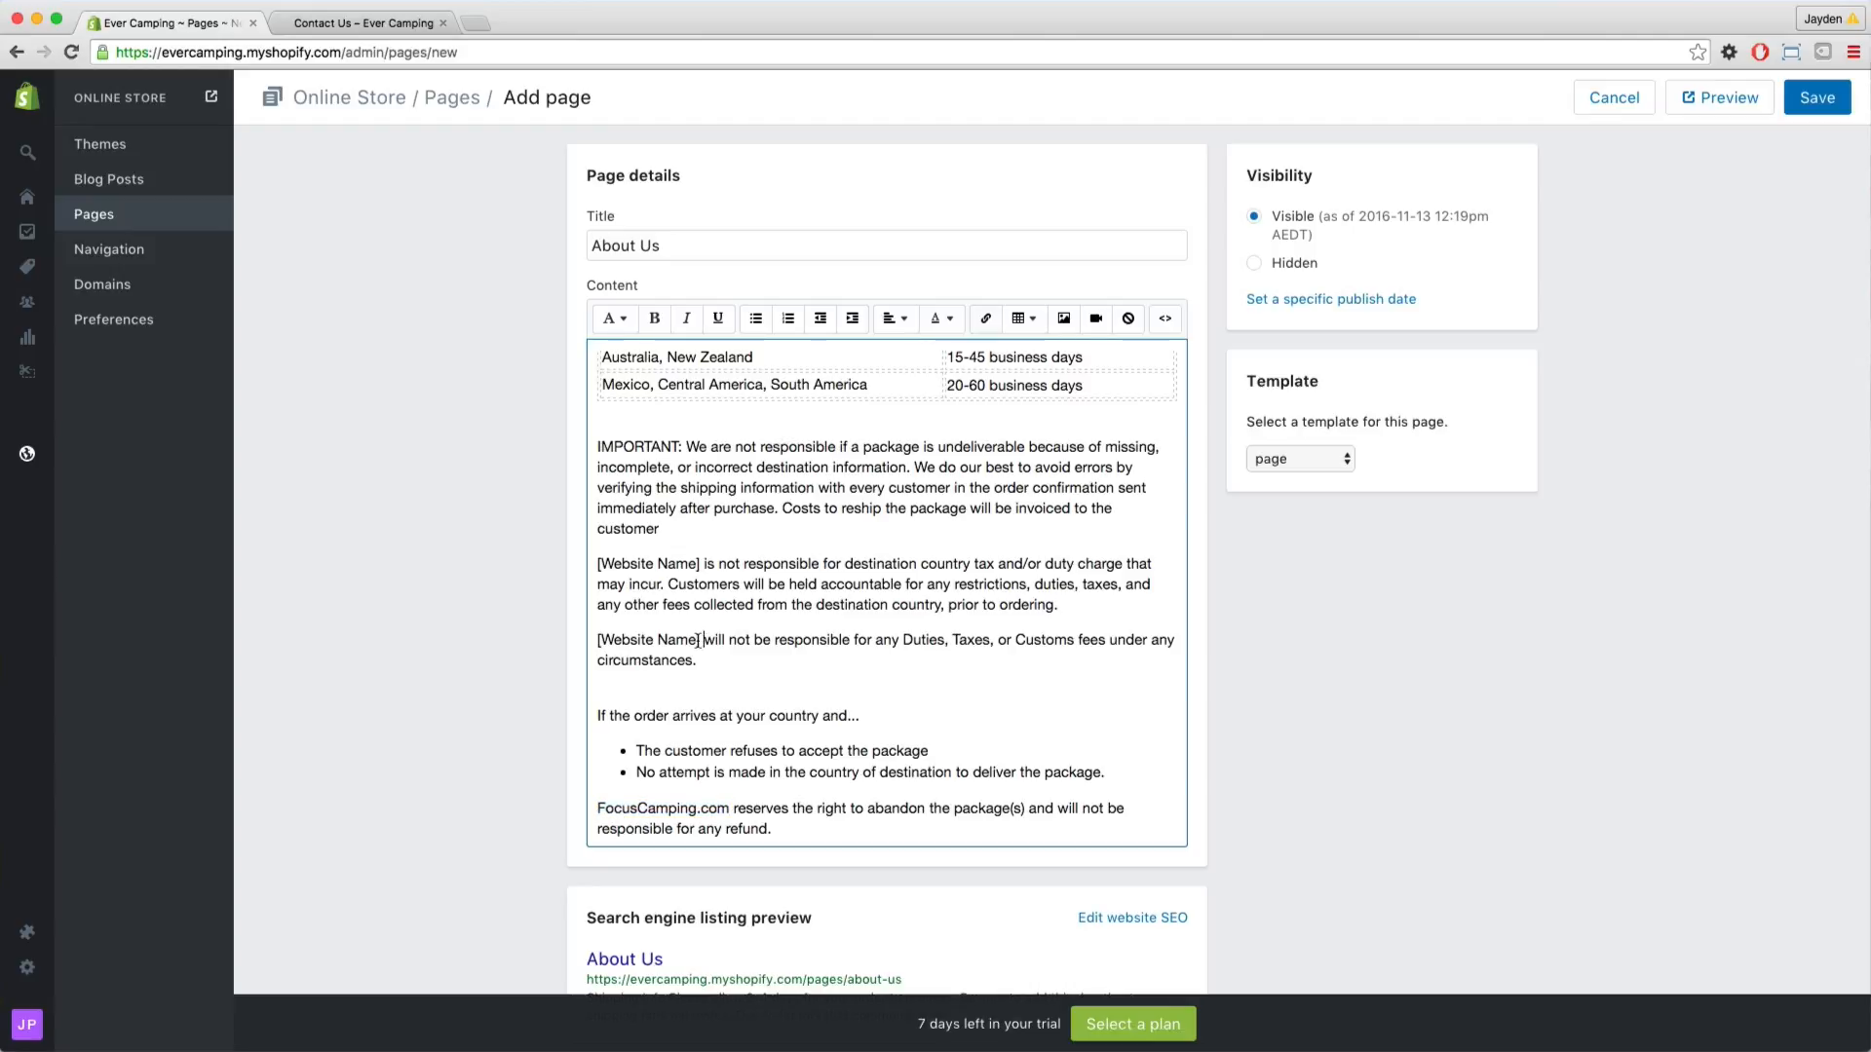
drag(700, 640, 597, 641)
key(ctrl+v)
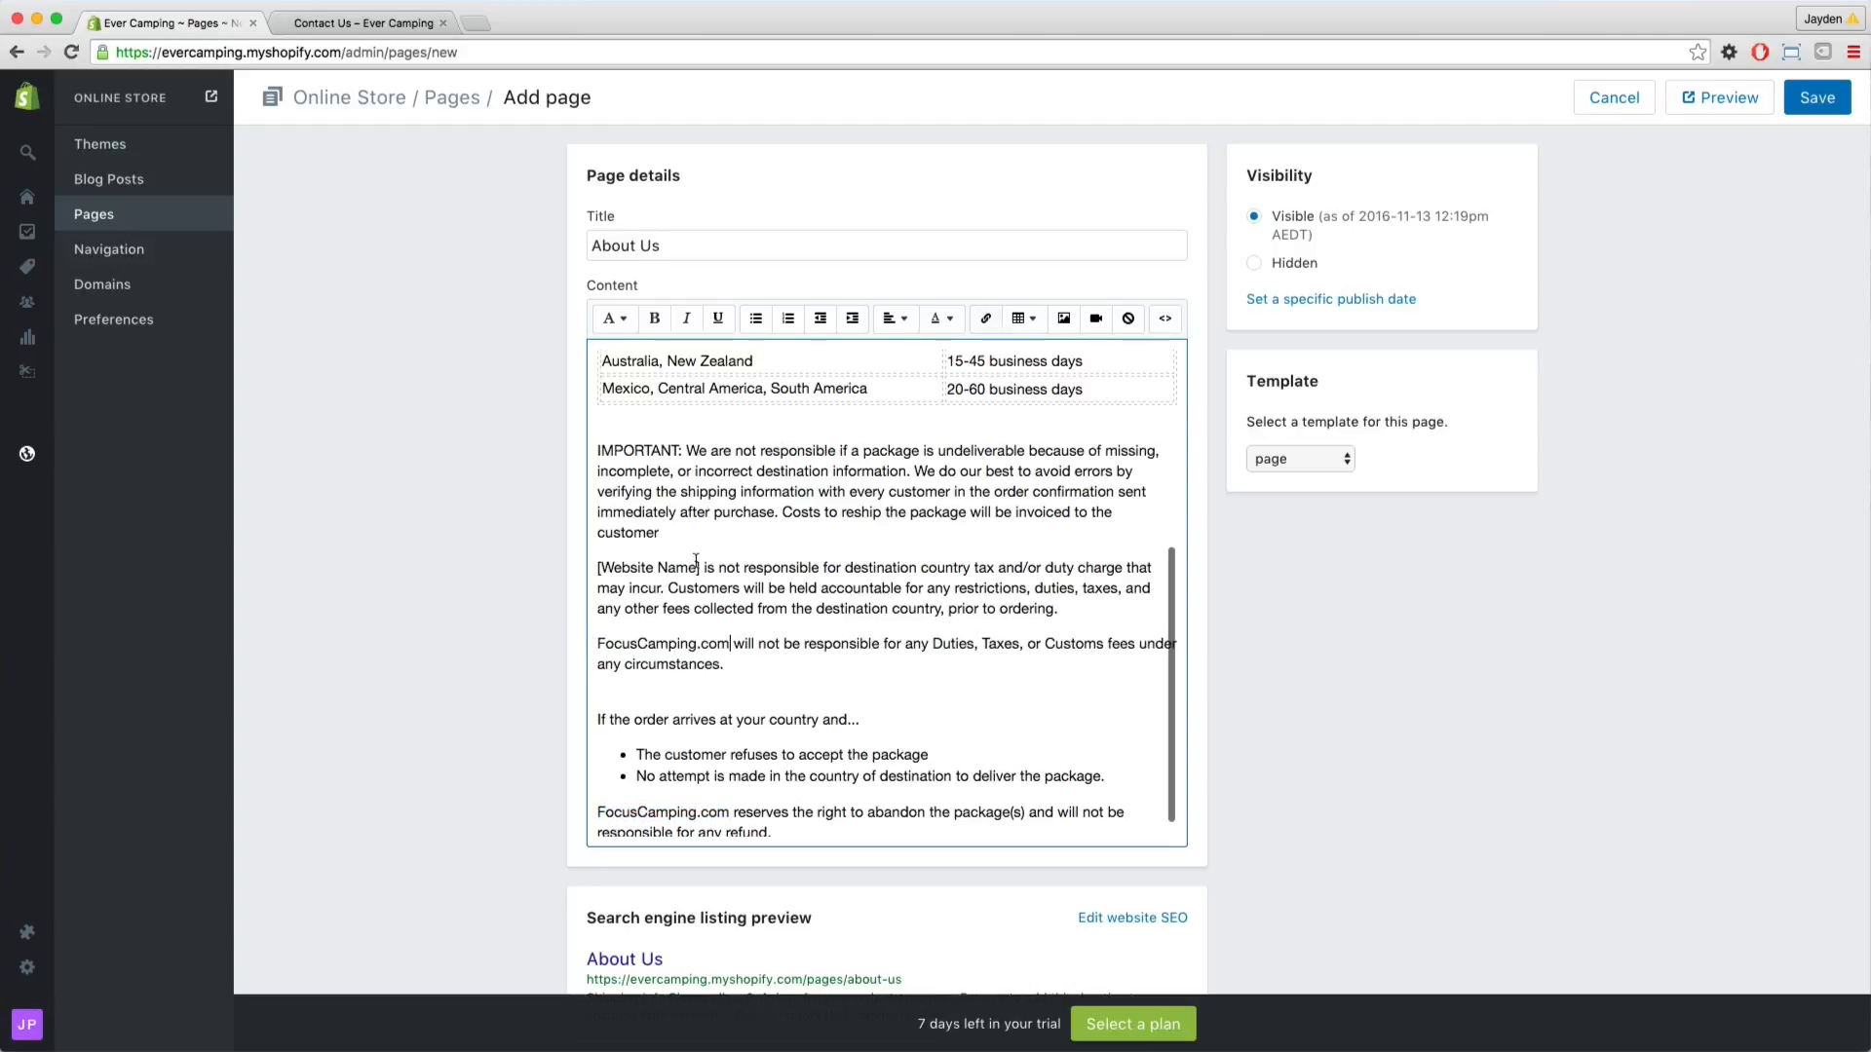
drag(699, 567, 584, 566)
key(ctrl+v)
Remove the surplus blank lines above the Shipping Info heading, leaving a small gap, and save the About Us page
scroll(929, 674, up, 2)
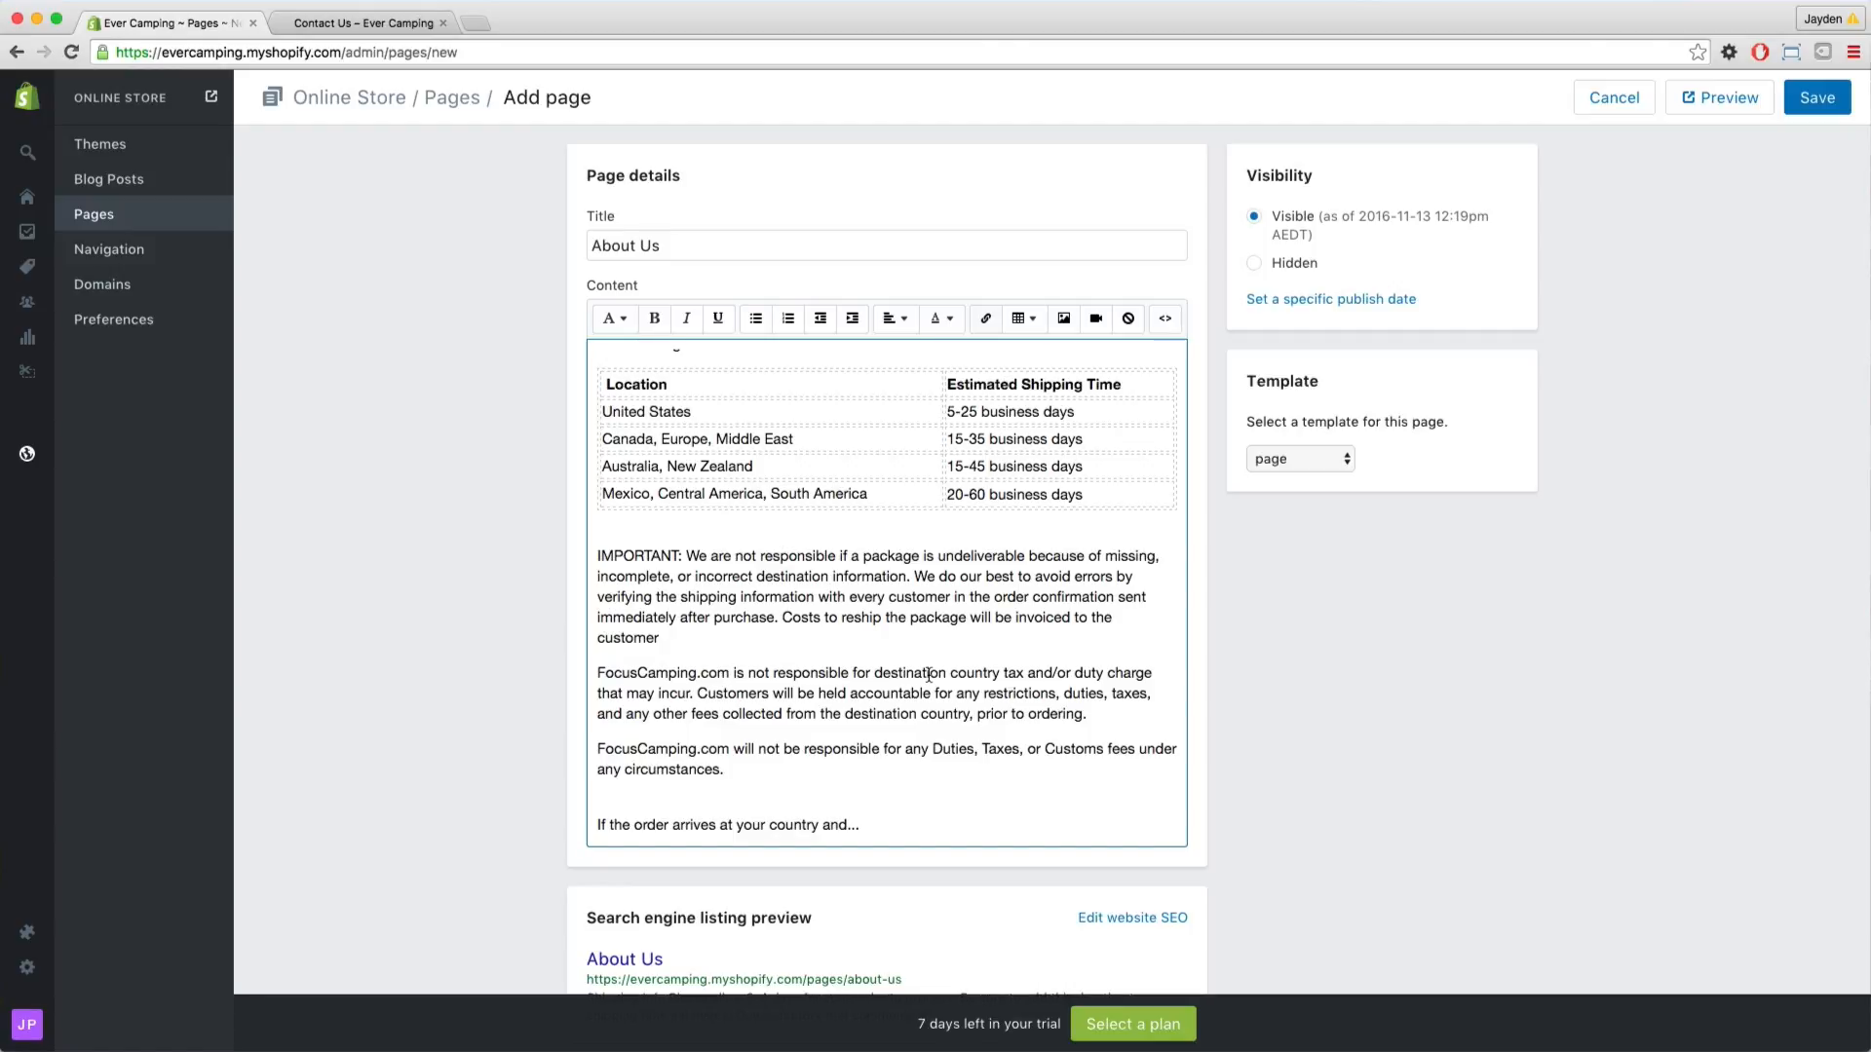
scroll(929, 674, up, 5)
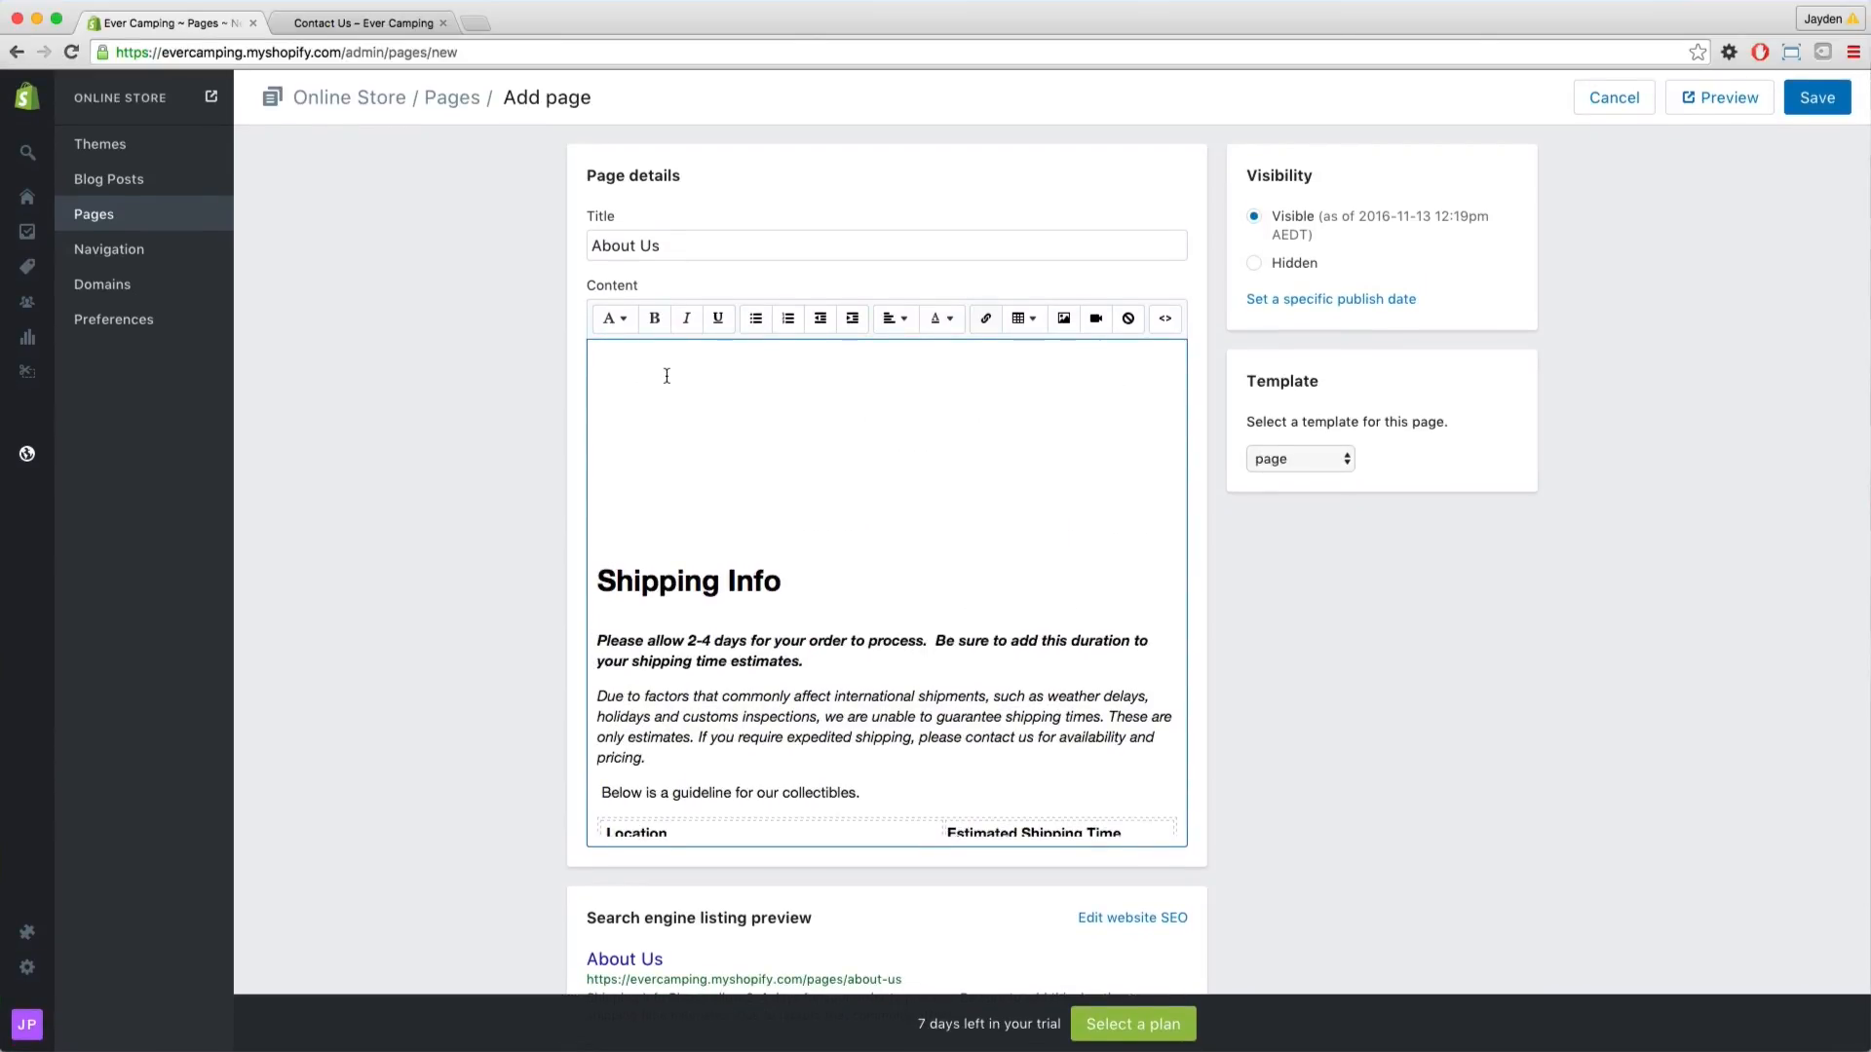
key(BackSpace)
key(BackSpace)
key(BackSpace)
key(BackSpace)
key(BackSpace)
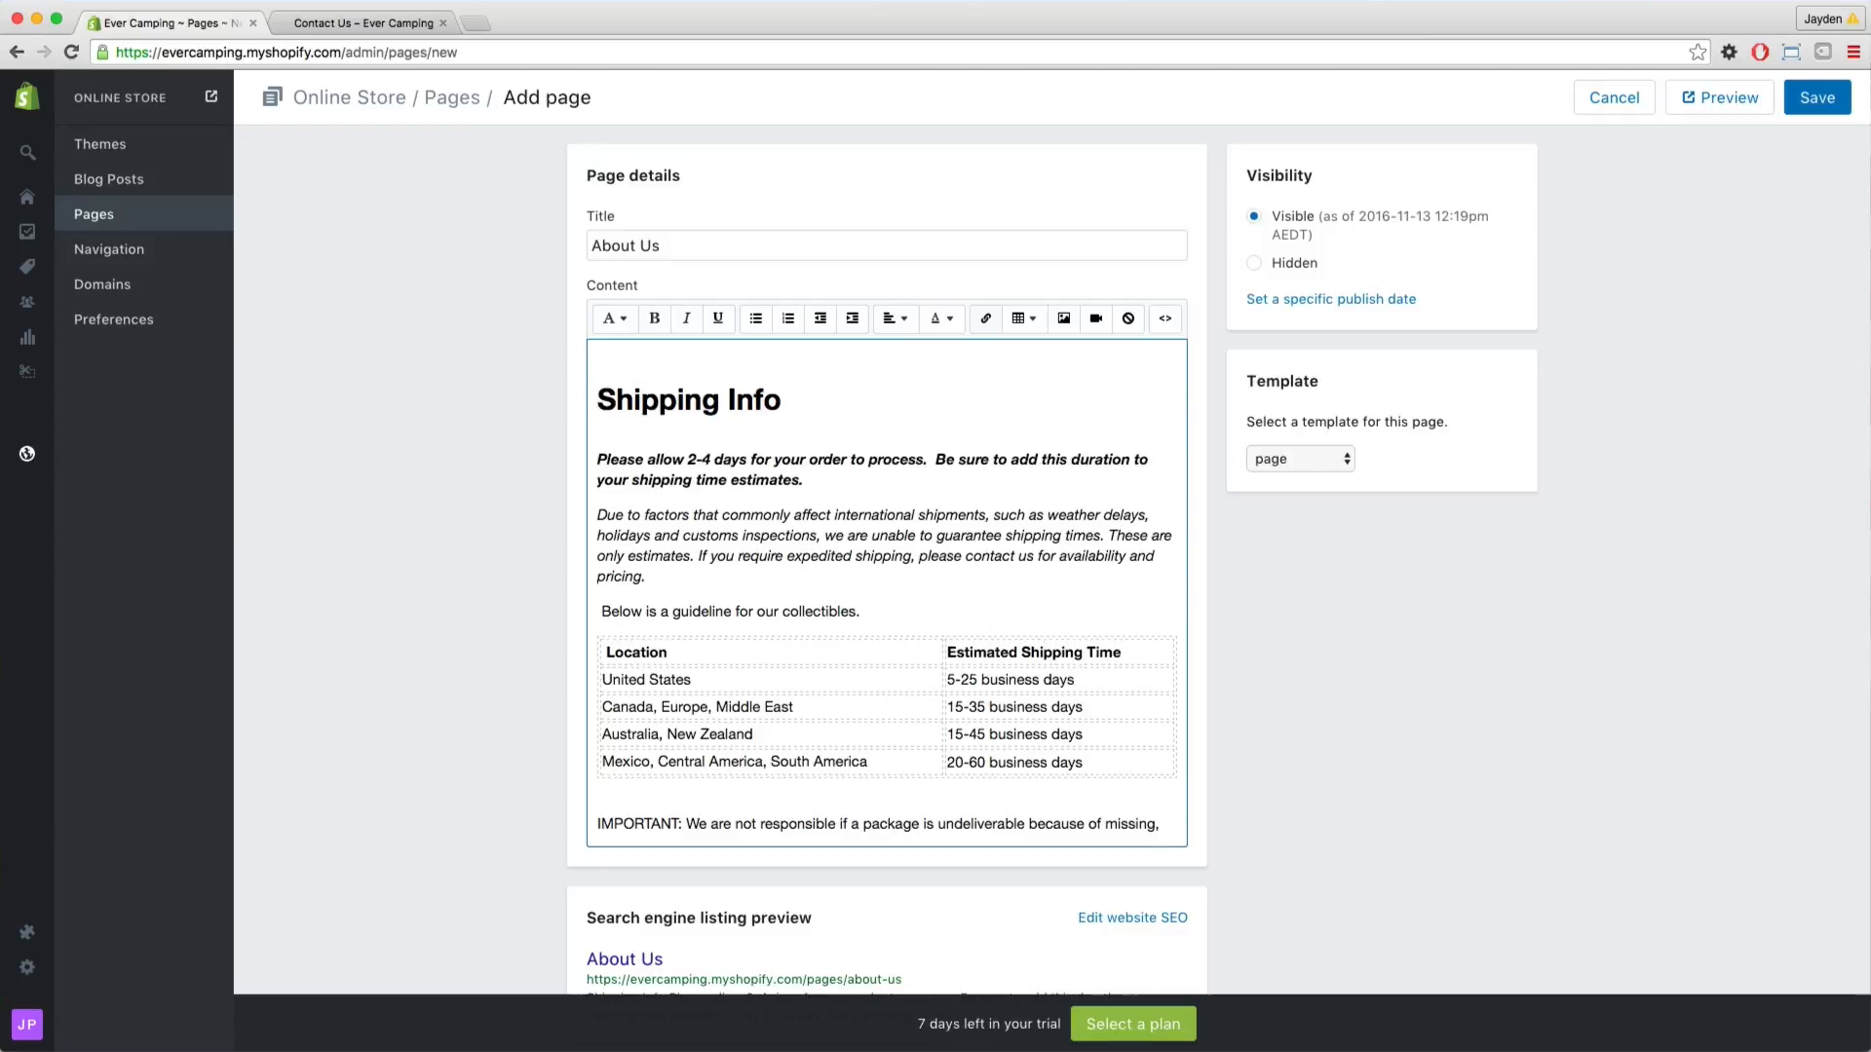
key(Return)
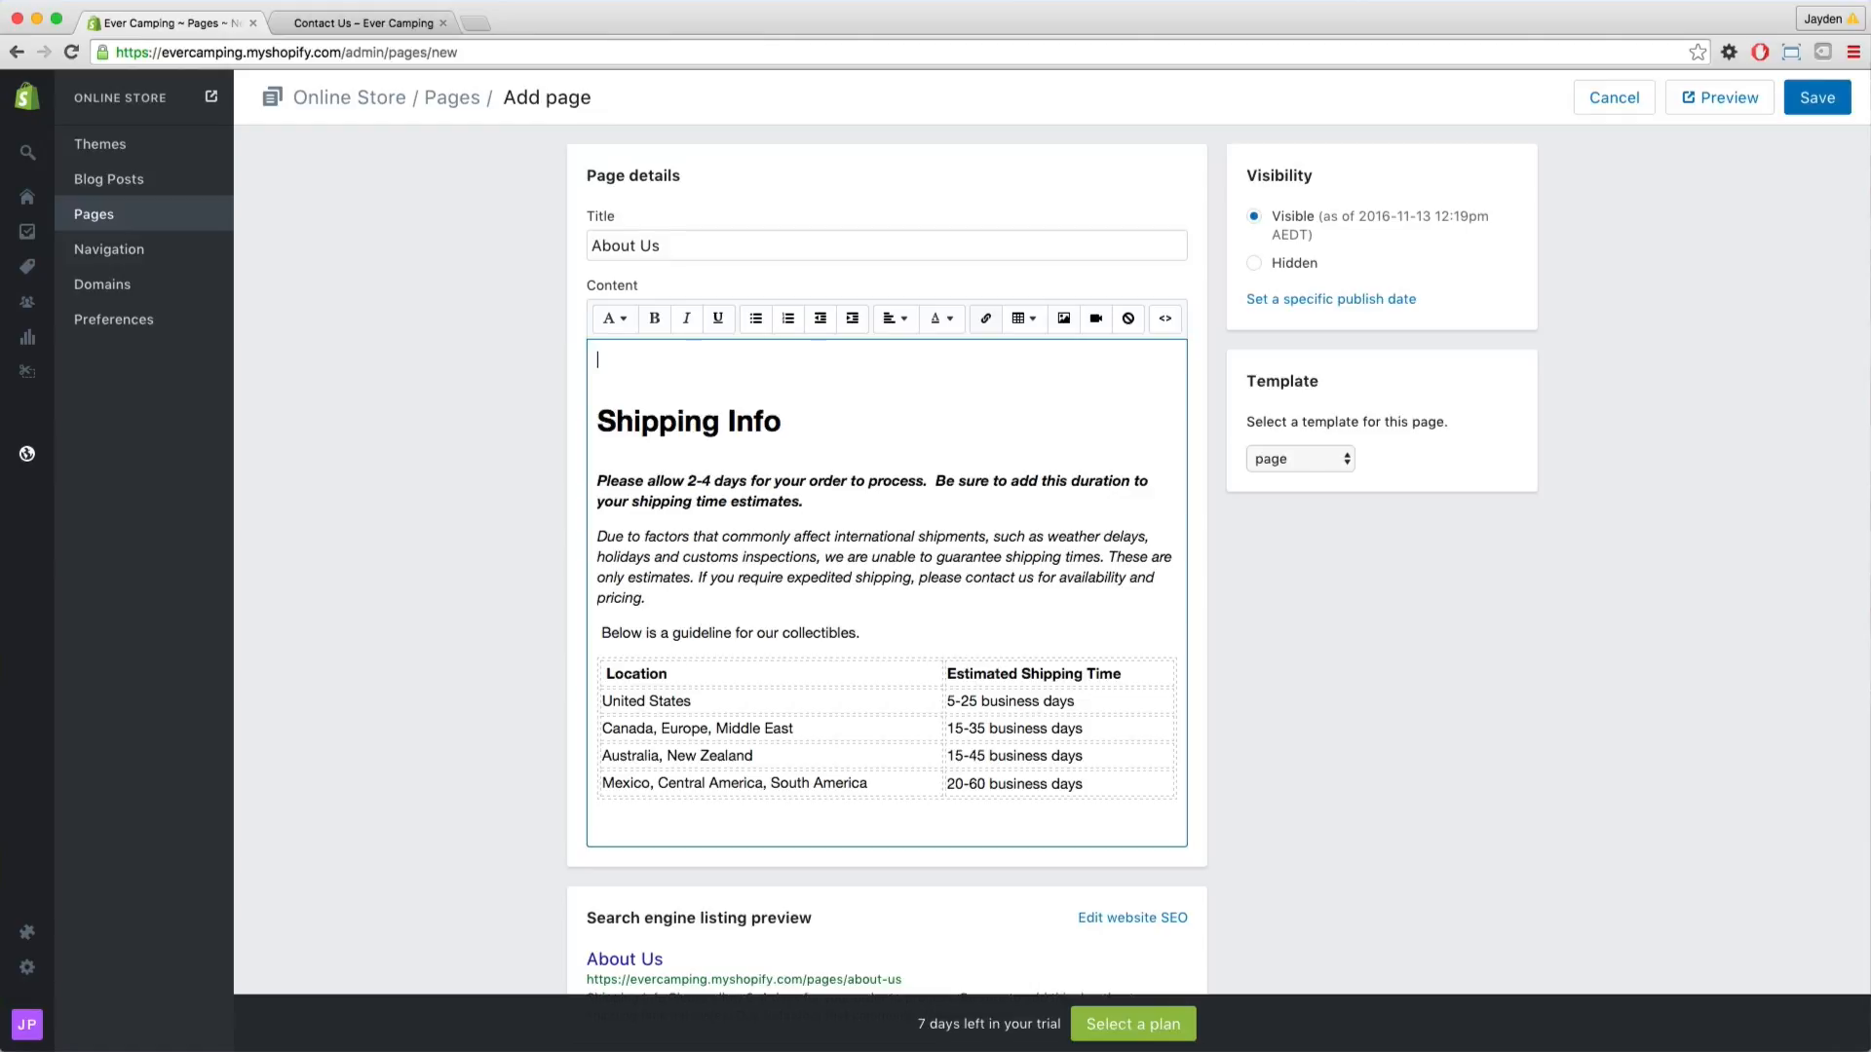
click(1329, 658)
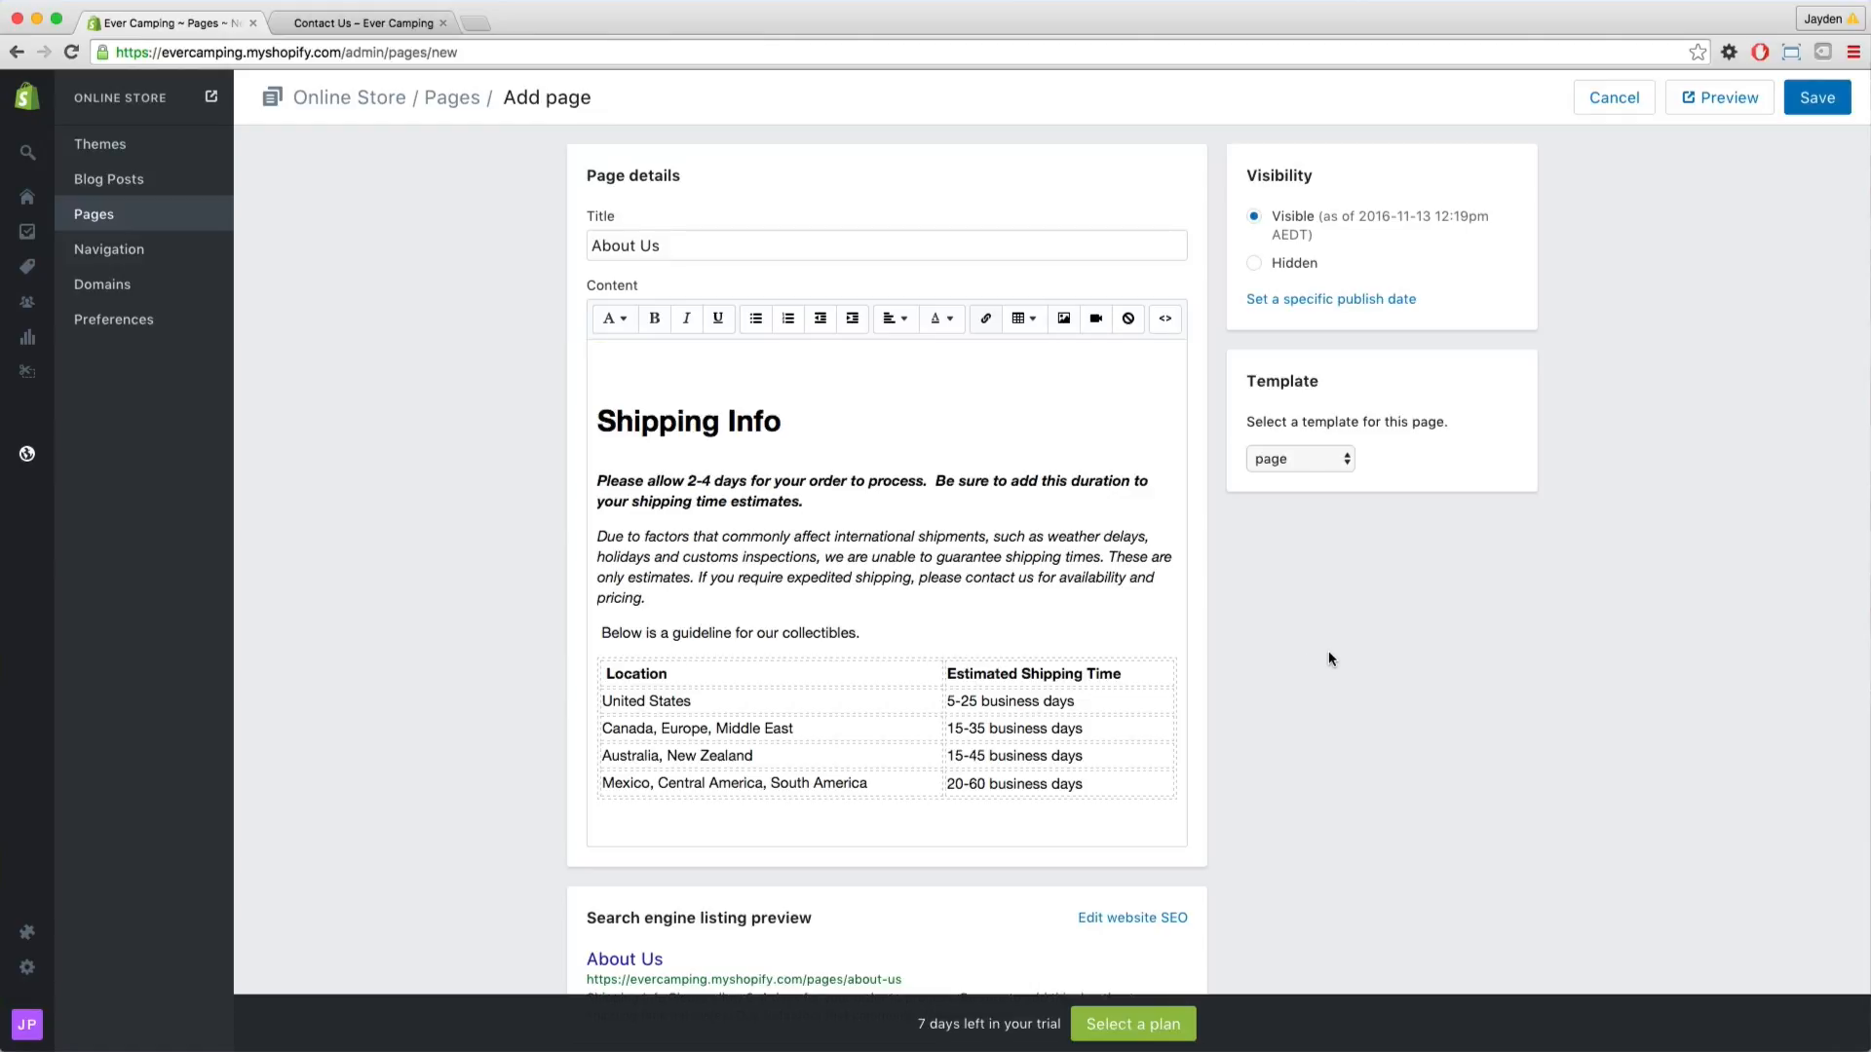
click(1818, 105)
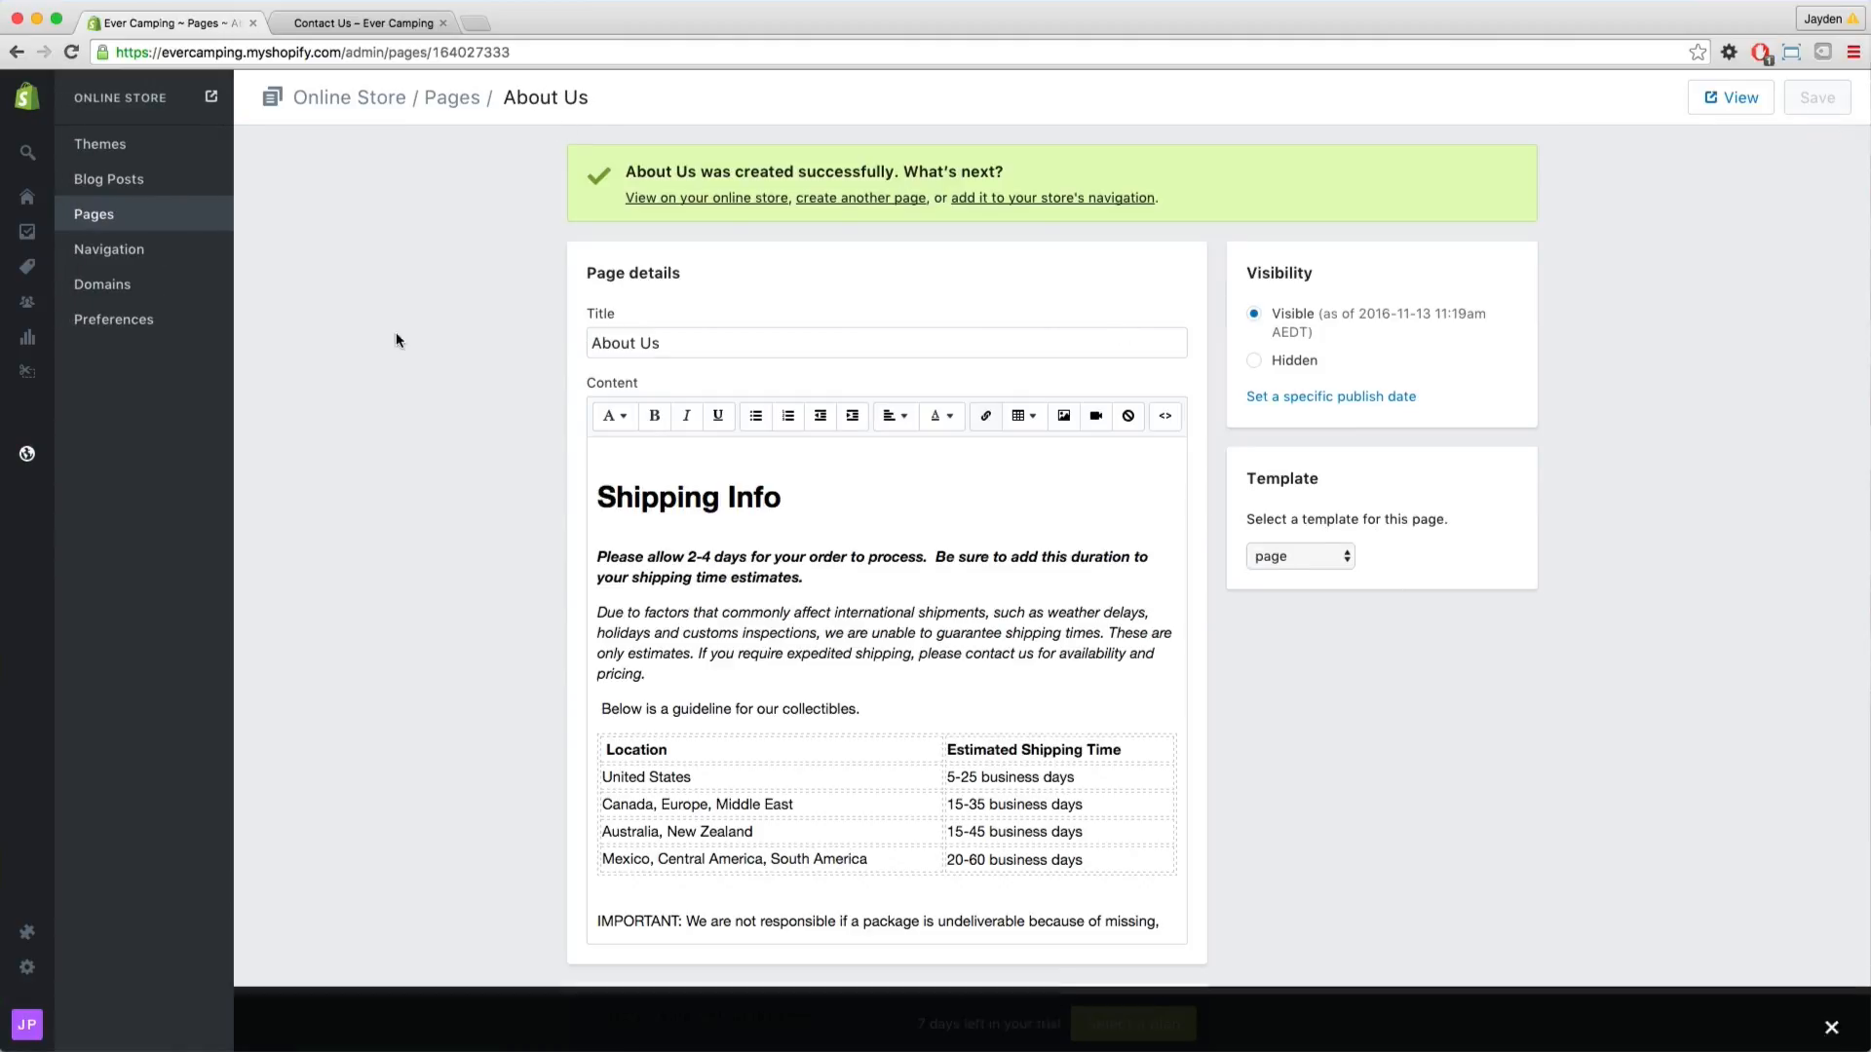
View the About Us page on the storefront down to its footer, and return to the store admin
click(1732, 99)
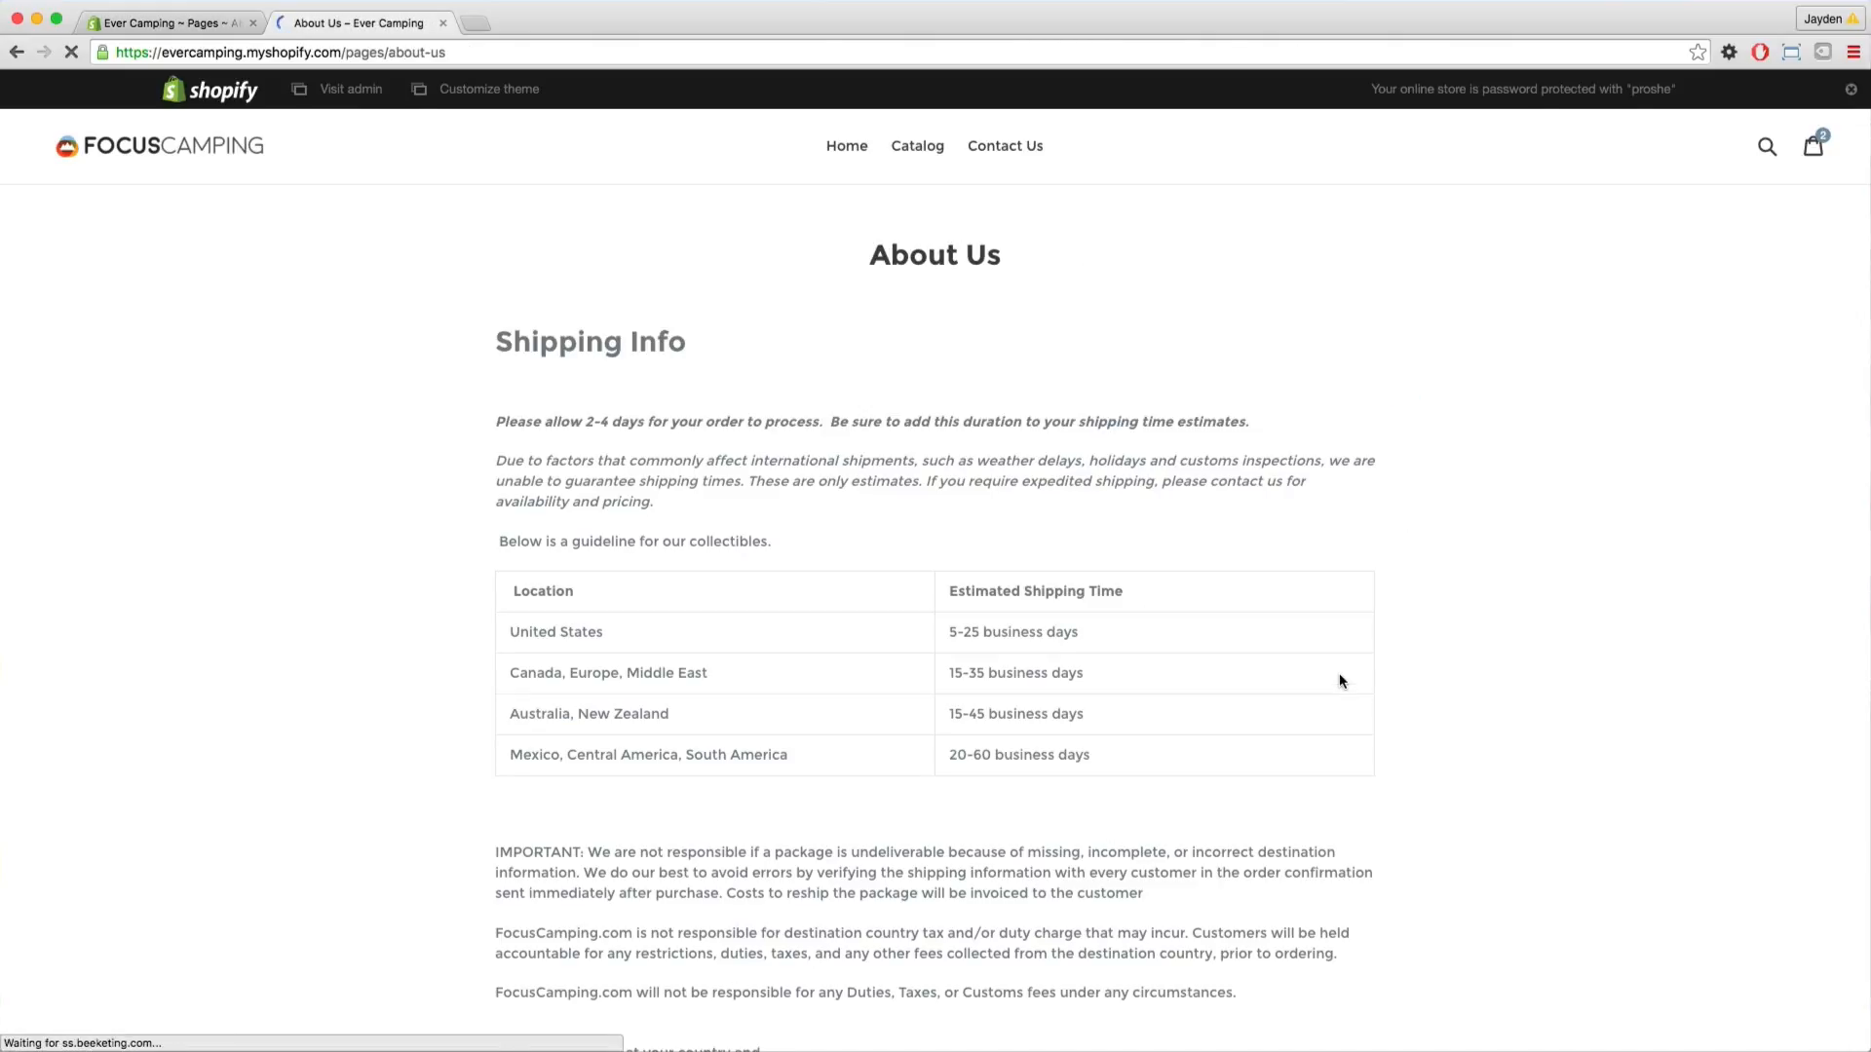
scroll(1386, 561, down, 5)
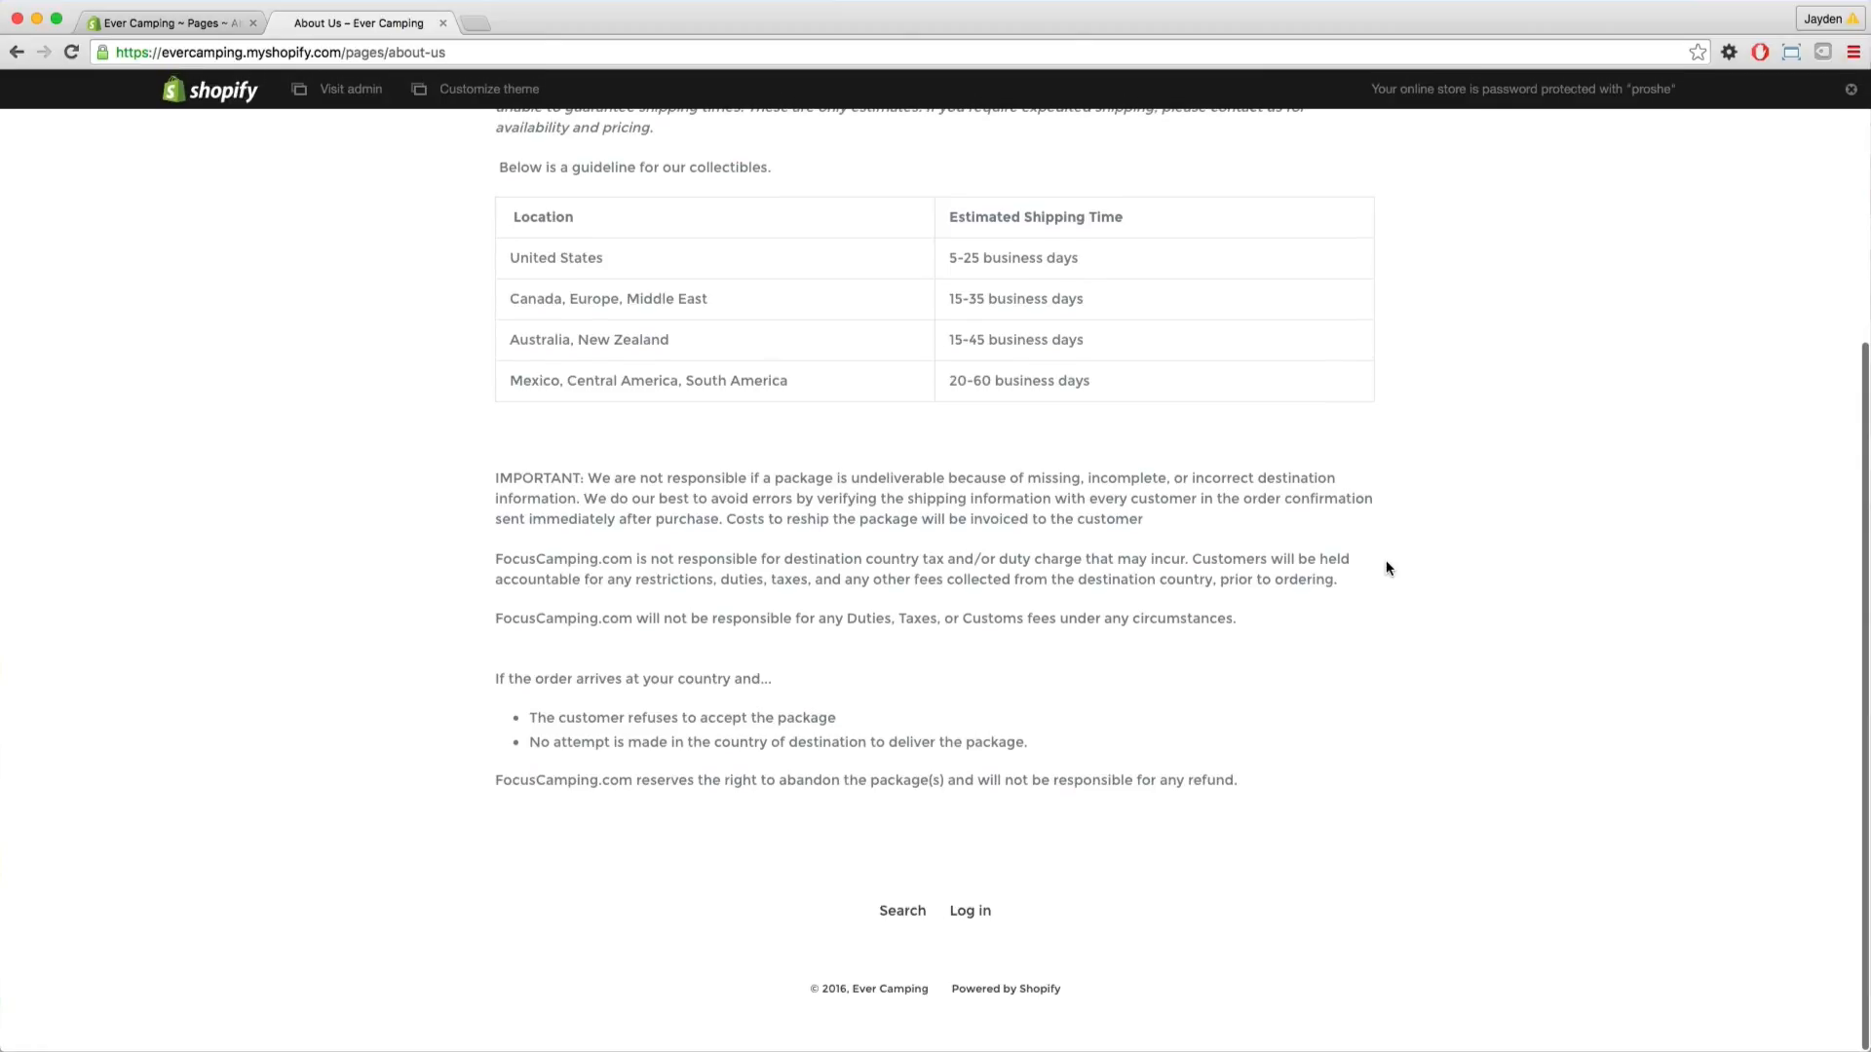
scroll(1386, 561, up, 5)
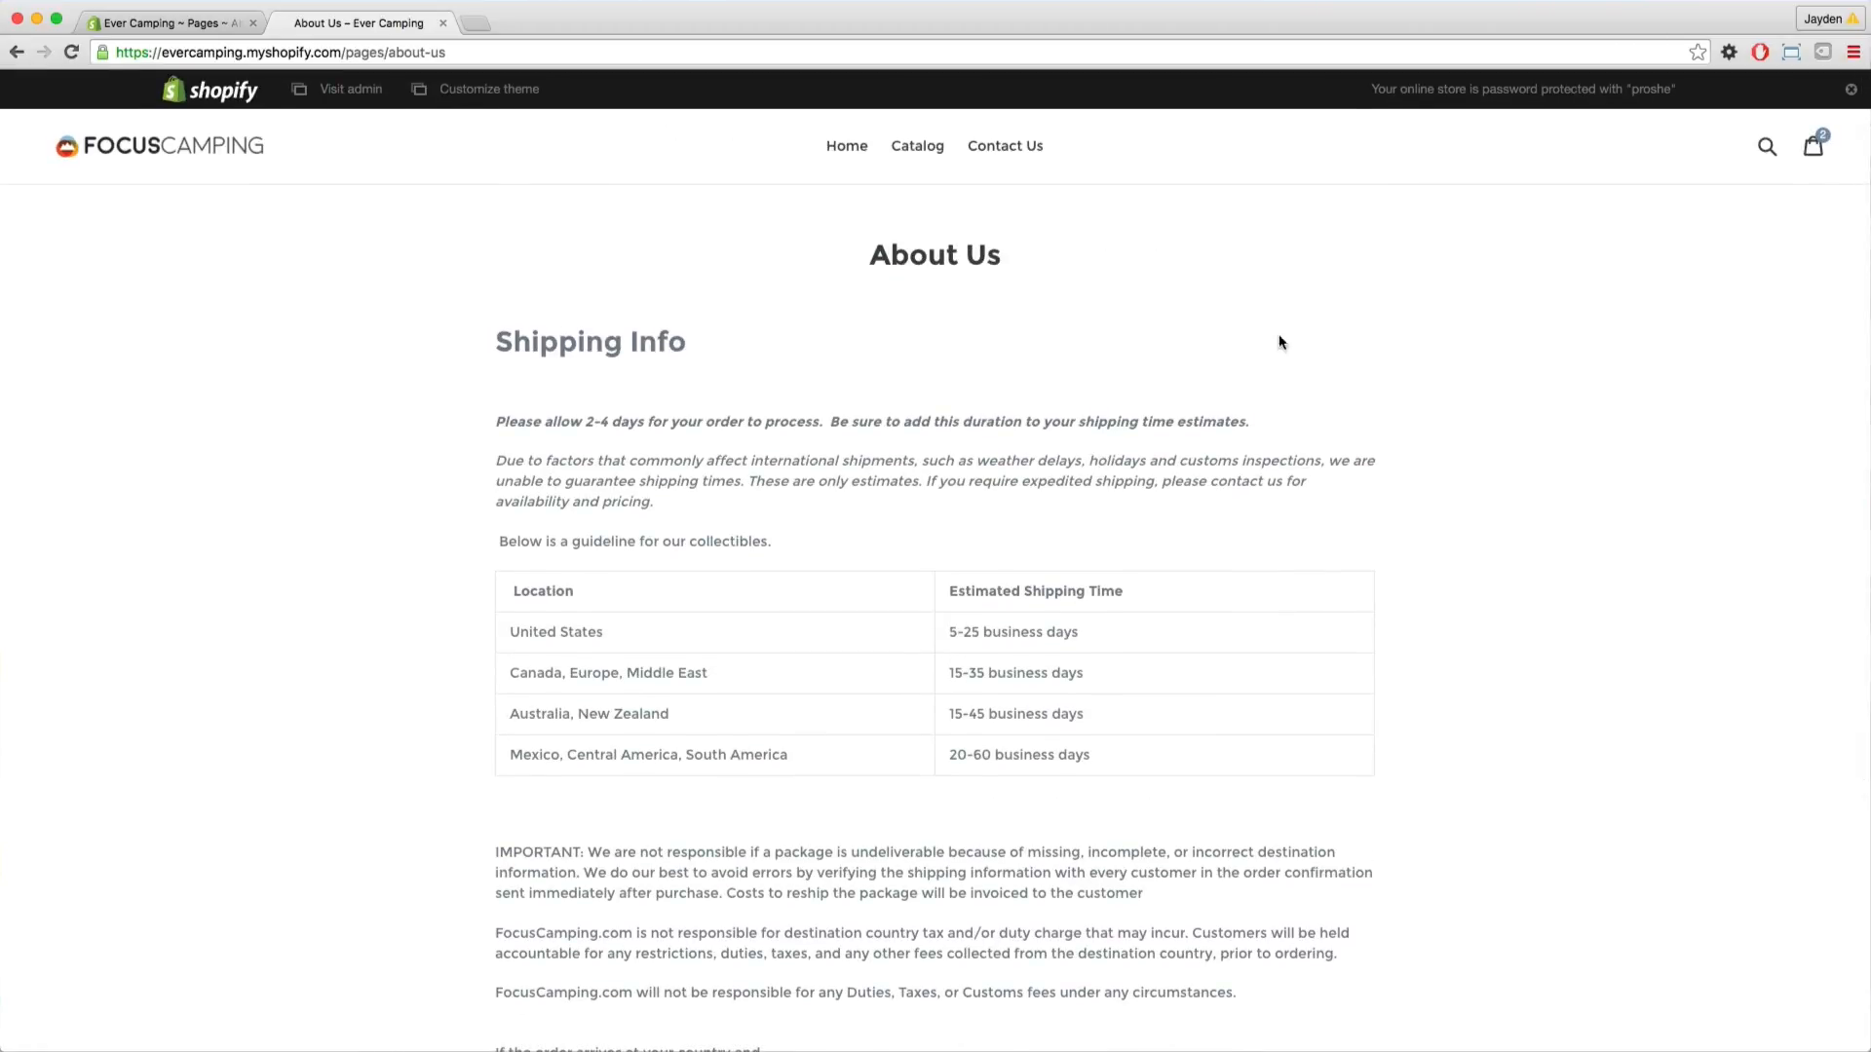
click(146, 23)
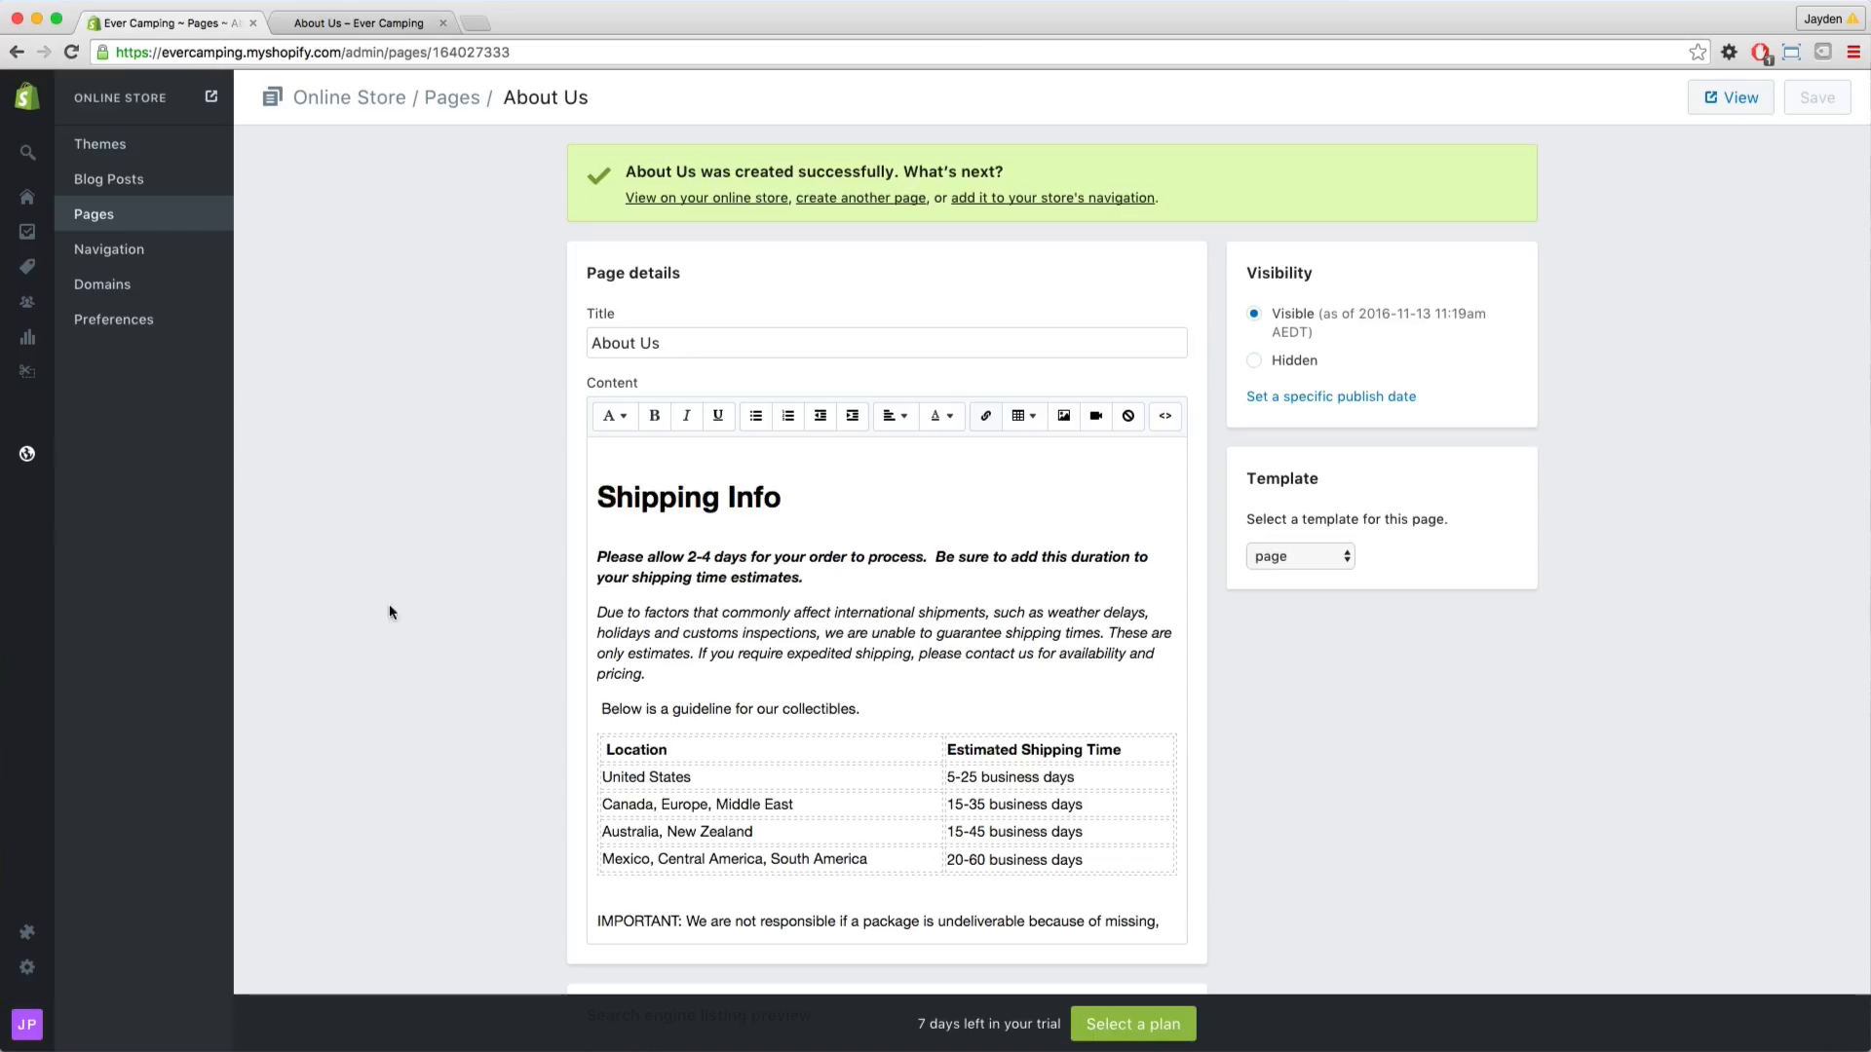
Open the store's main menu in the navigation settings and add a menu item named "About Us"
click(153, 253)
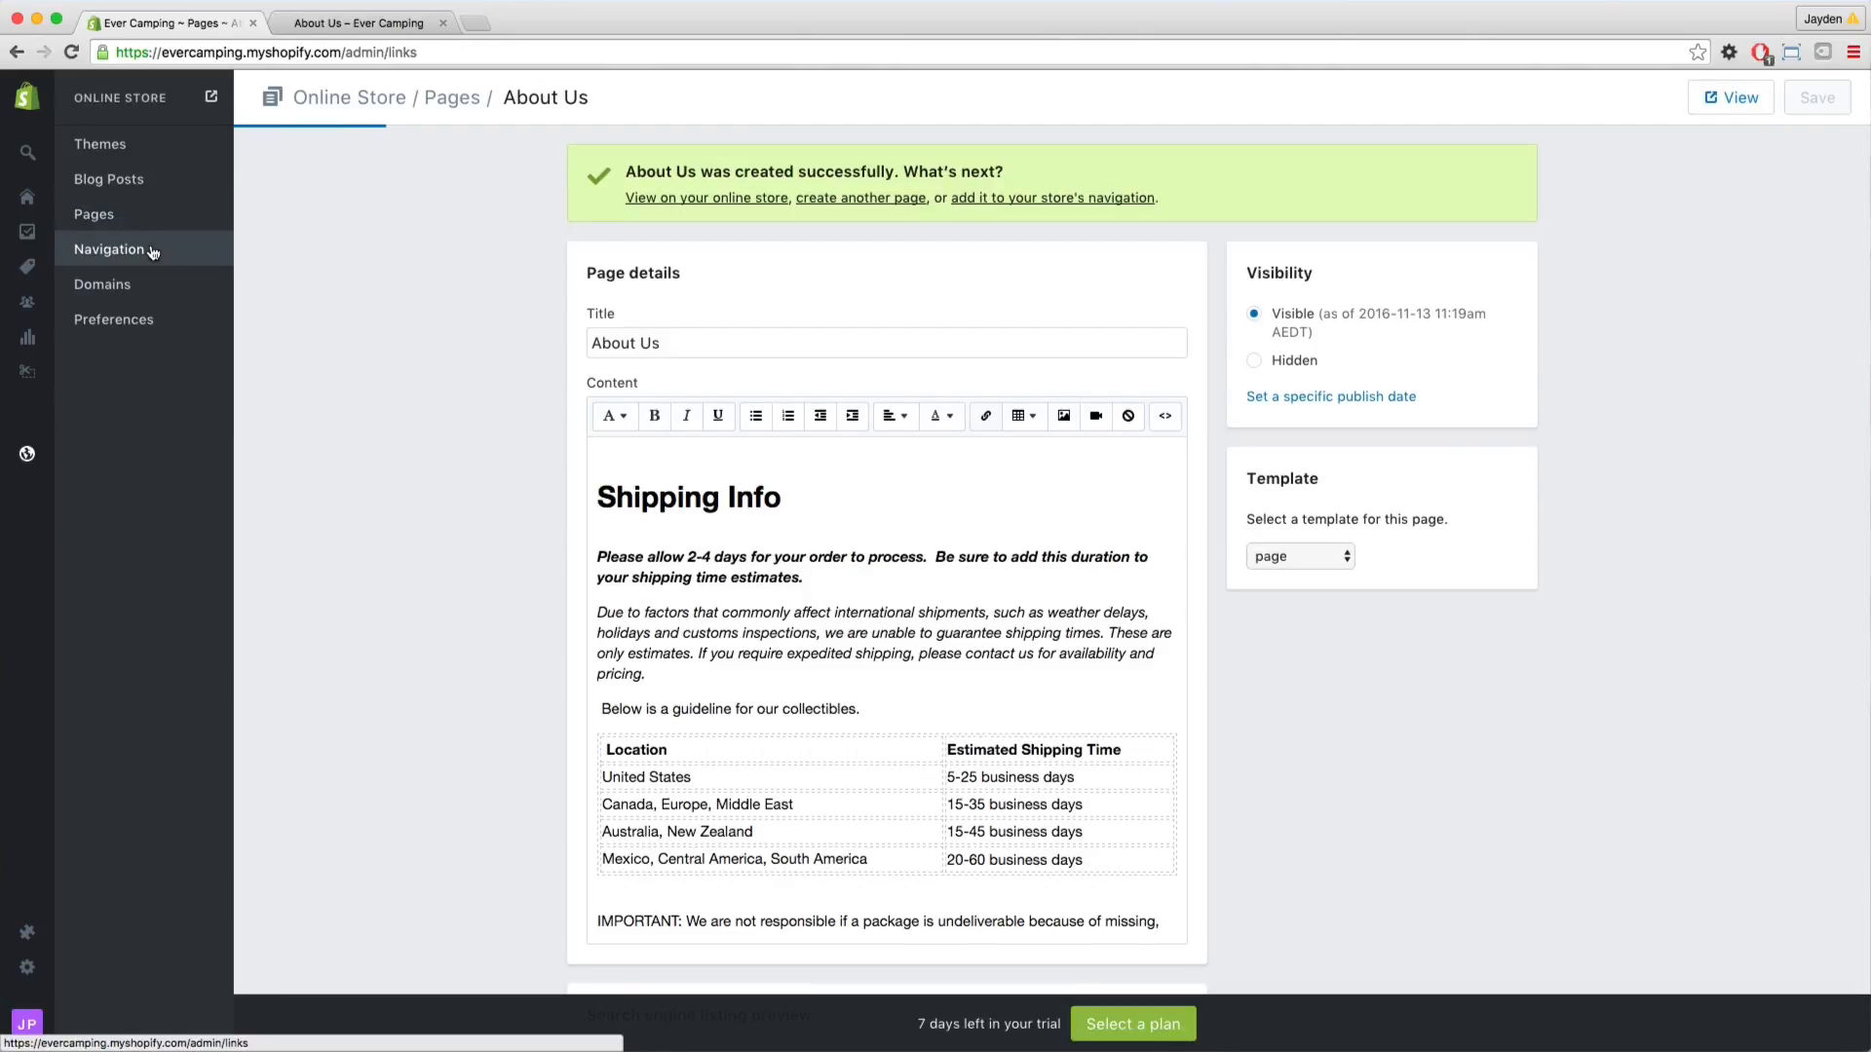
click(1498, 417)
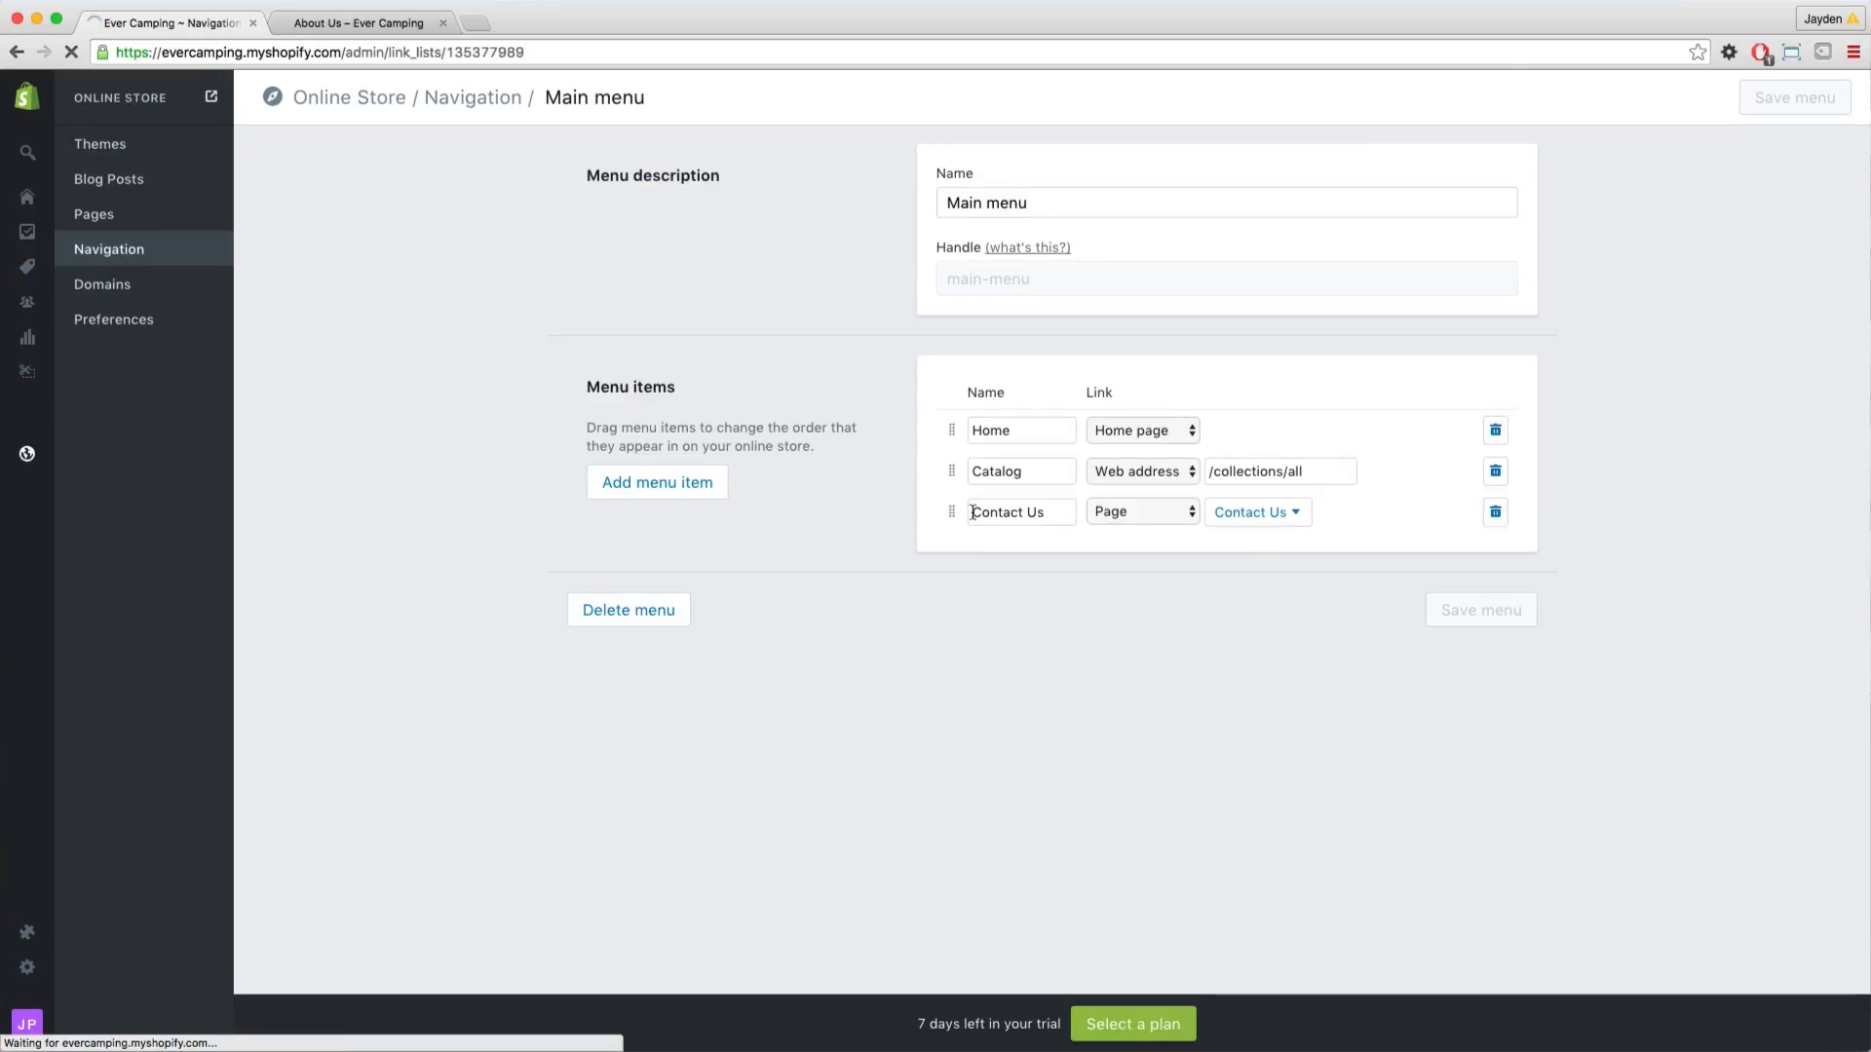
click(718, 487)
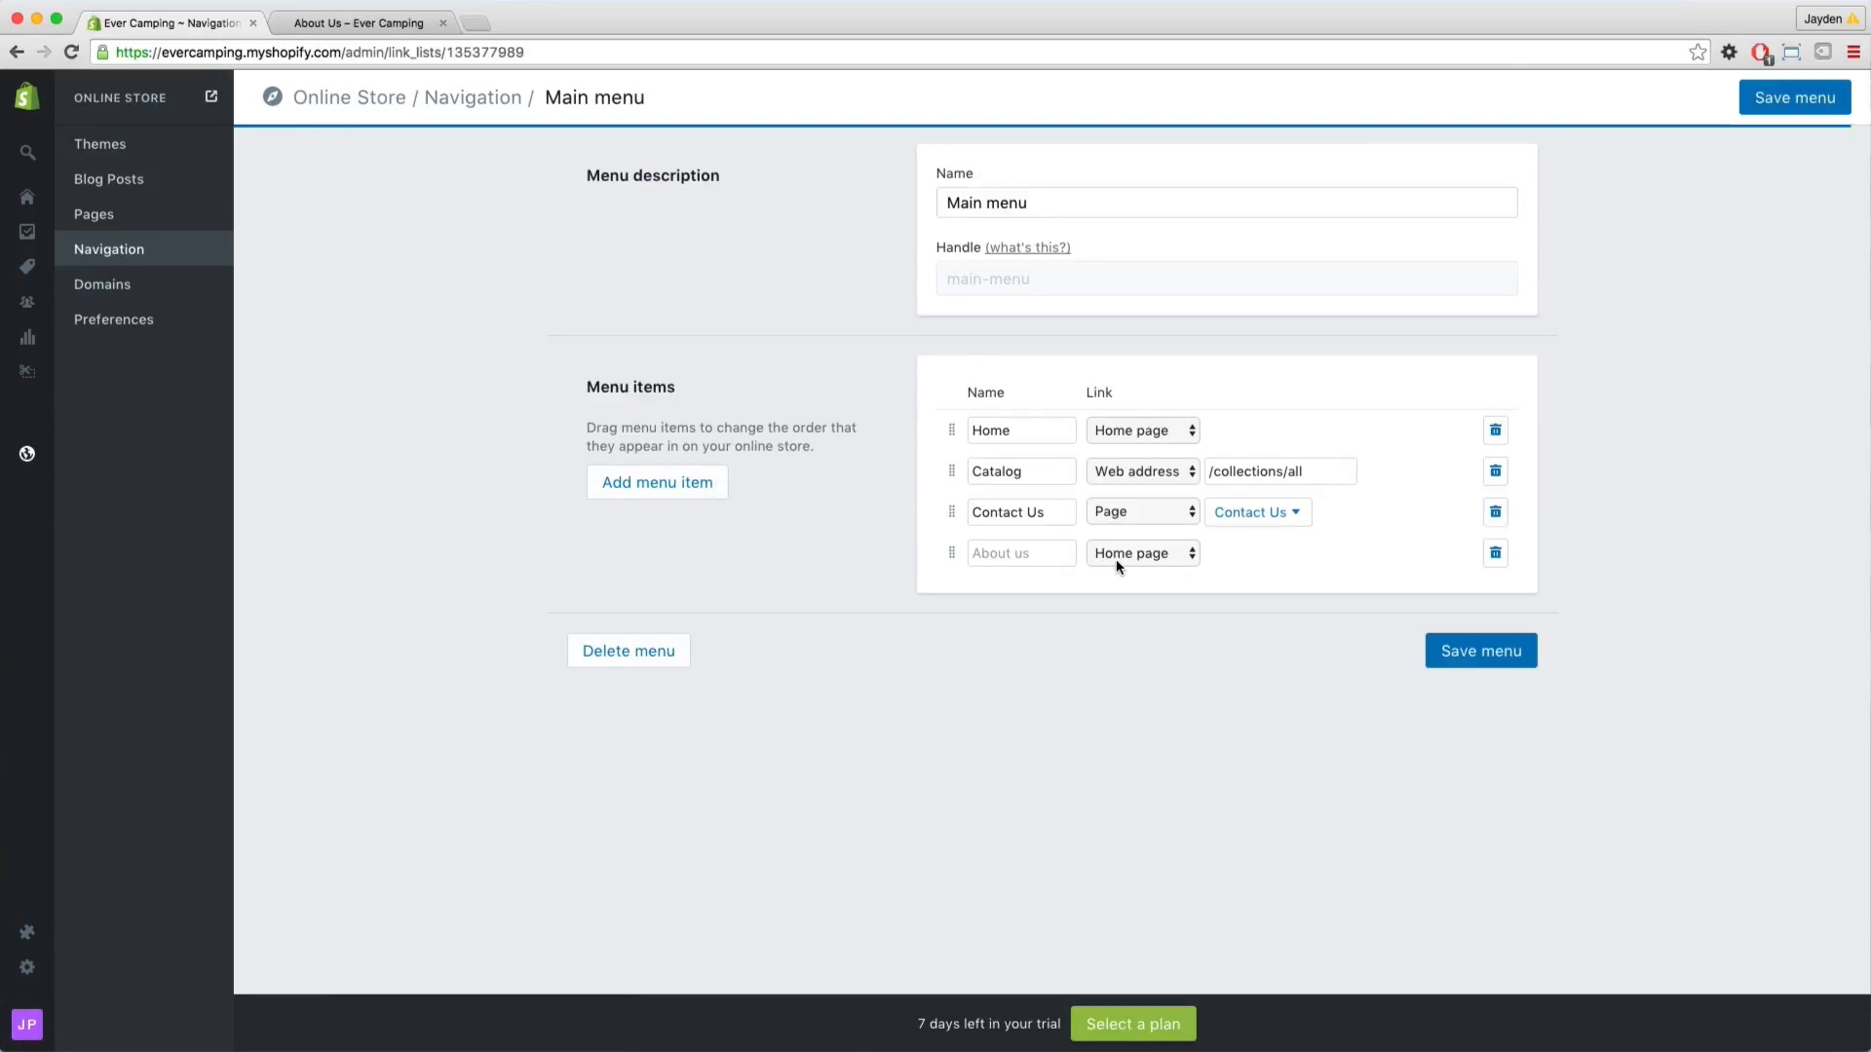
click(1007, 555)
text(Abou)
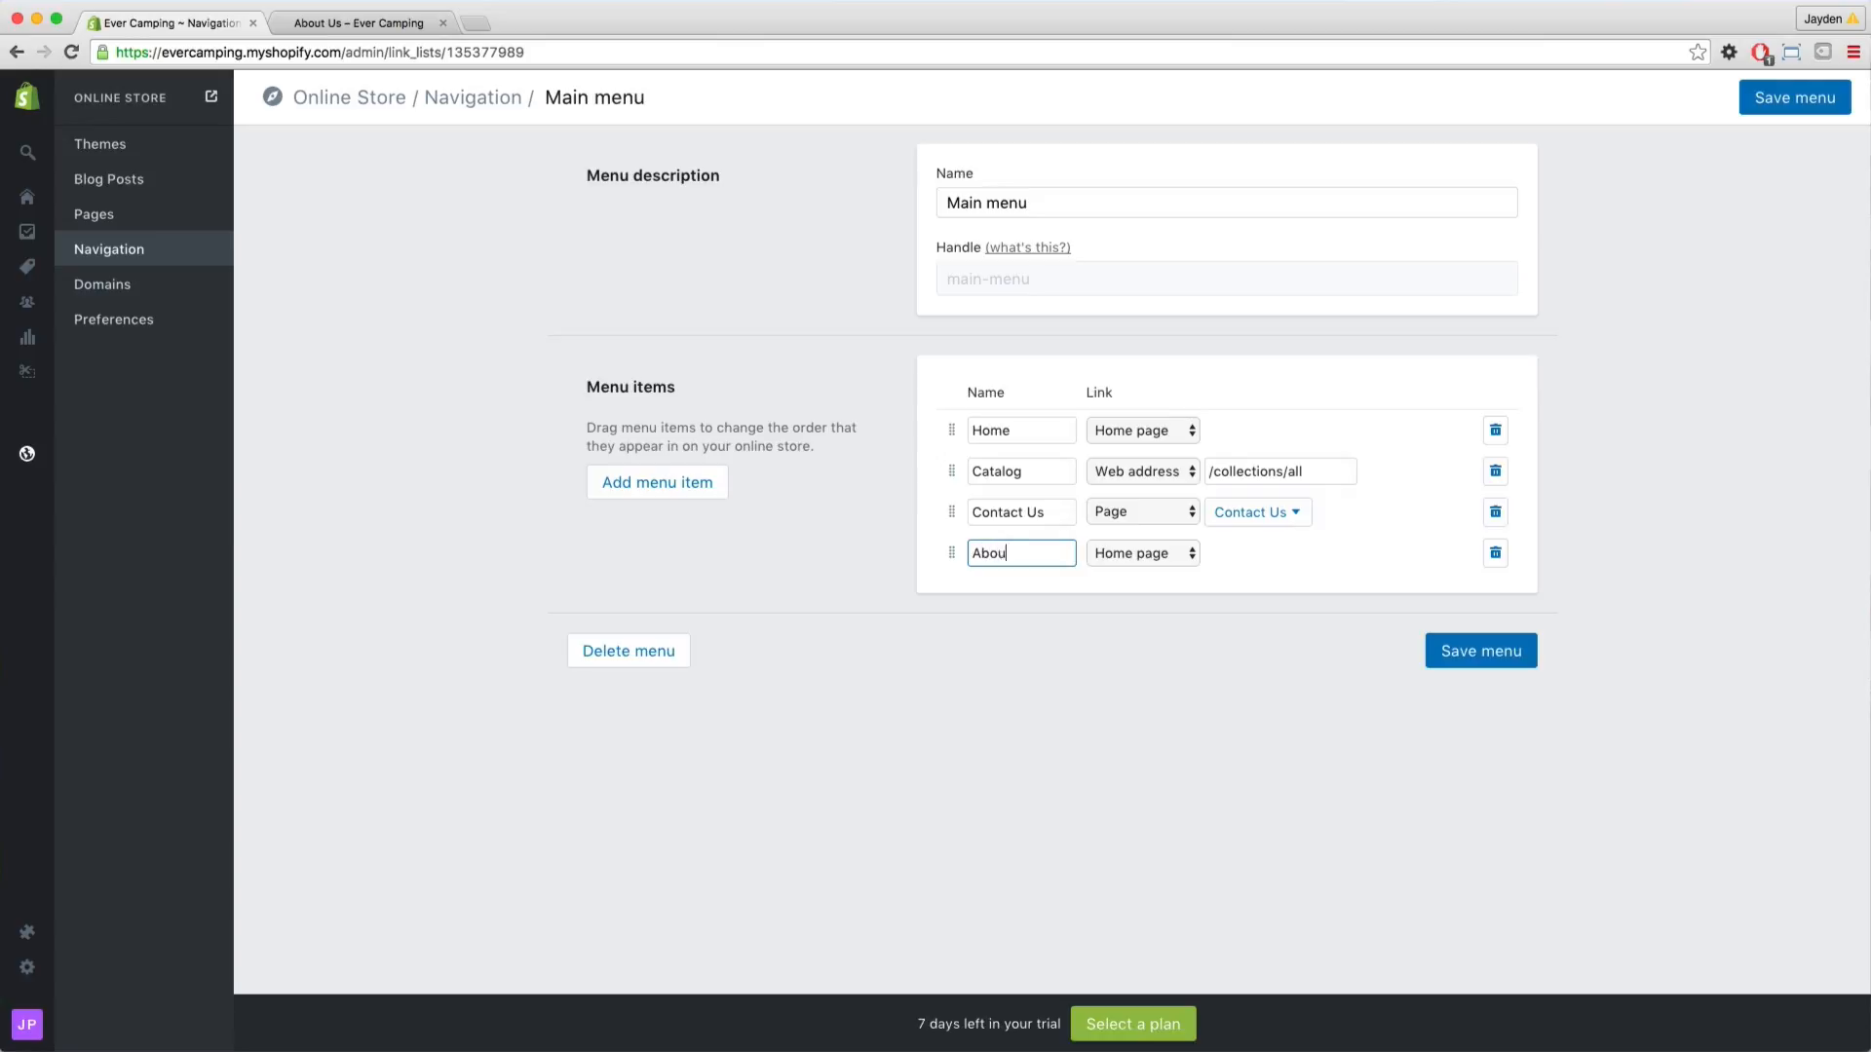
text(t Us)
Link the new menu item to the About Us page and save the main menu
click(1122, 557)
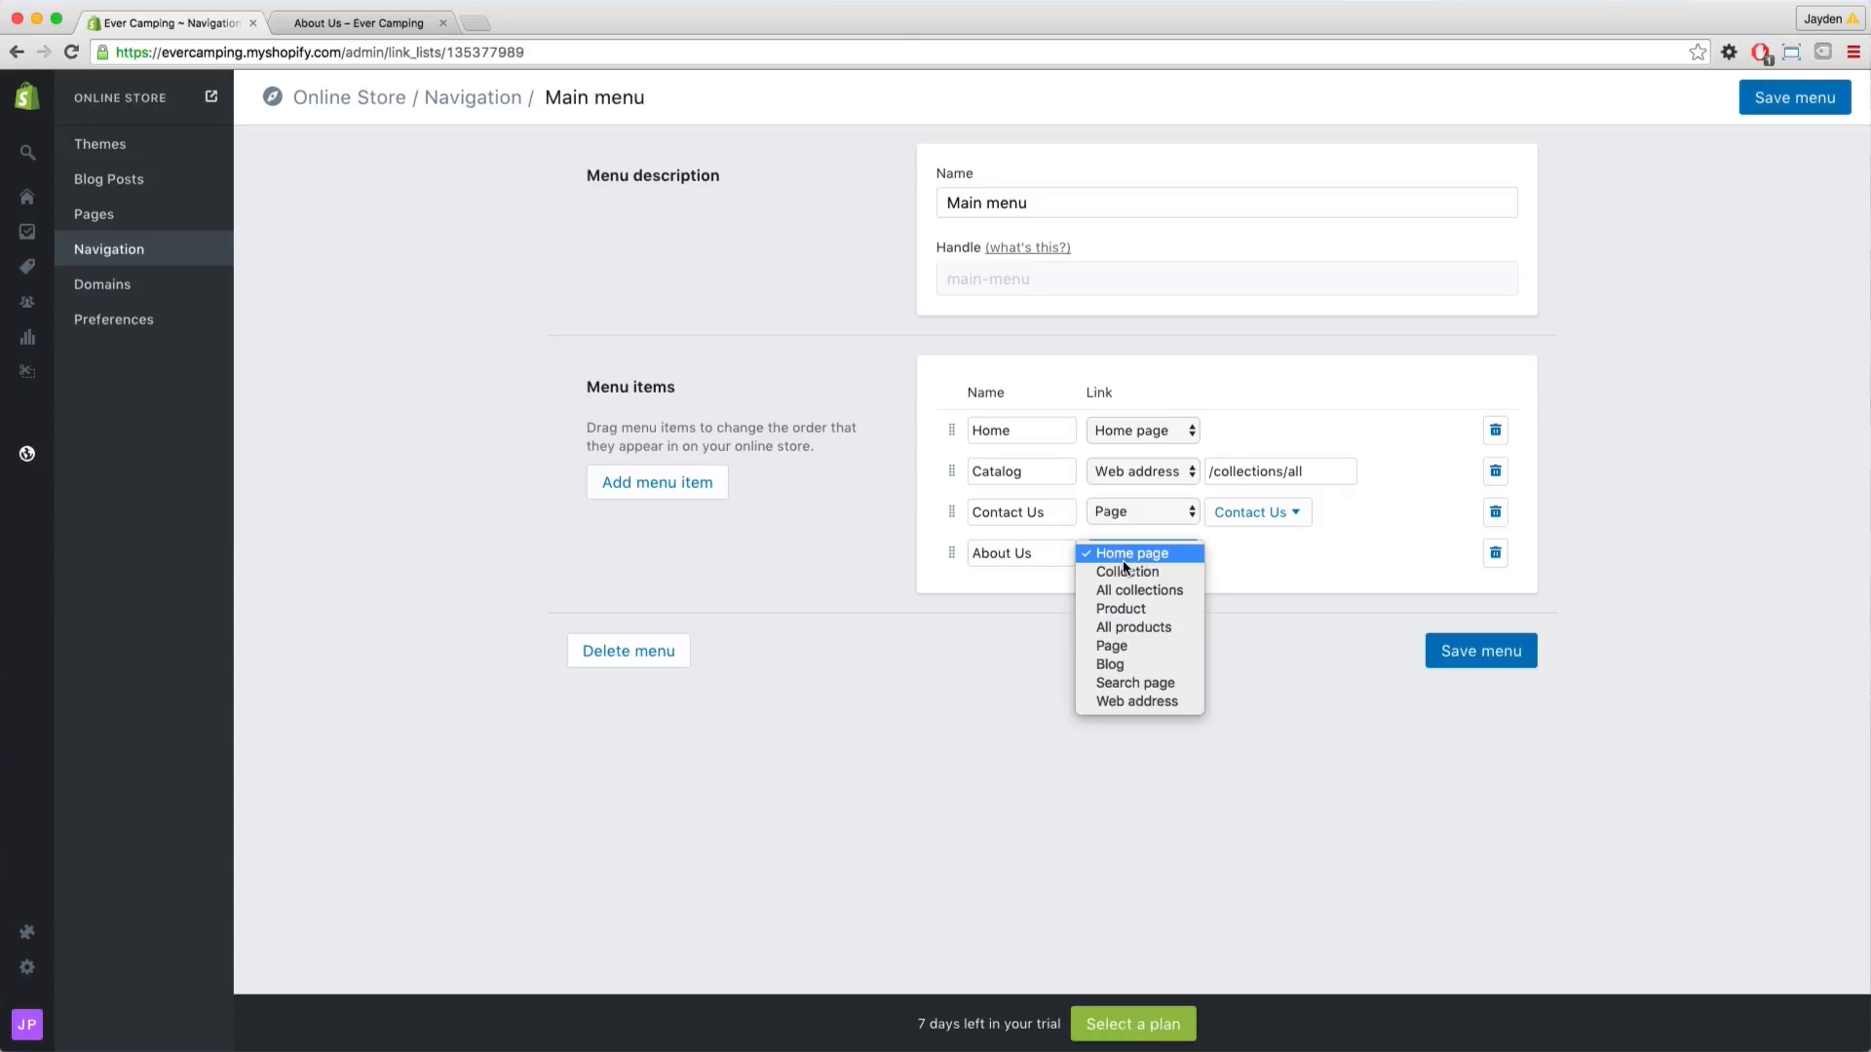
click(1138, 646)
click(1266, 554)
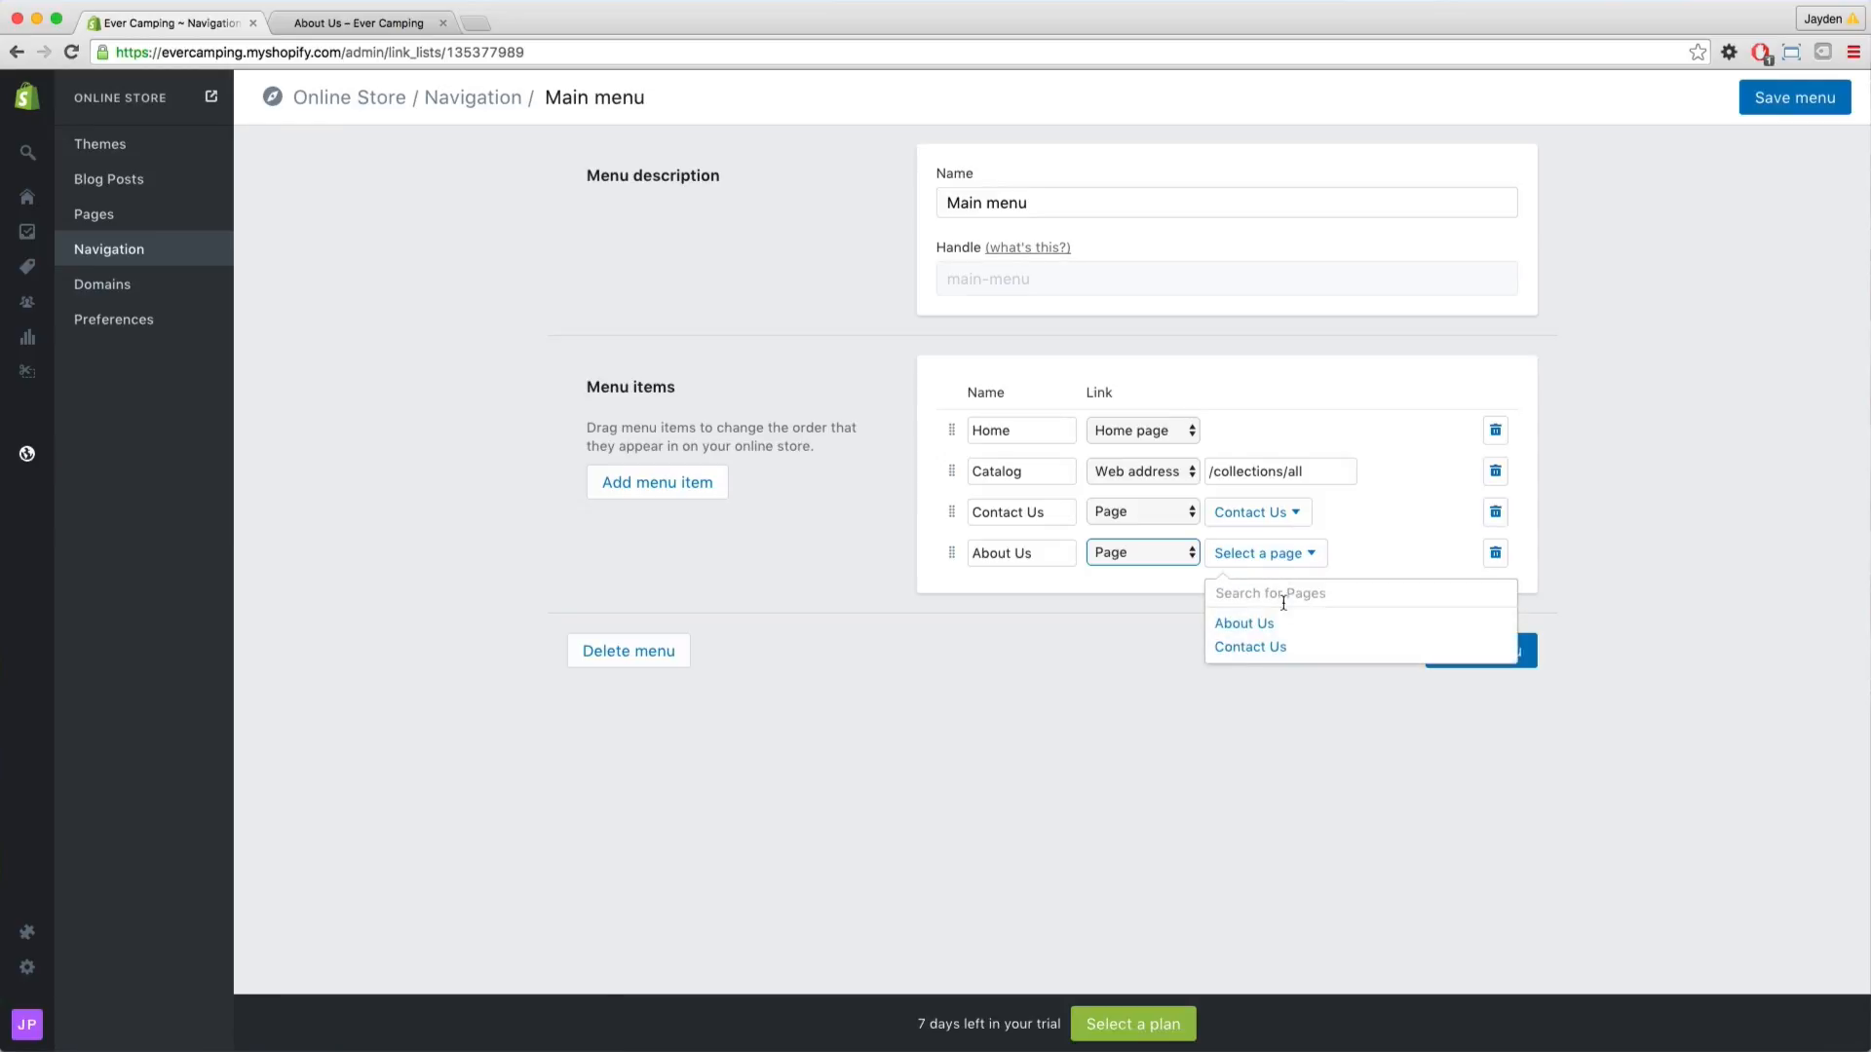
click(1284, 620)
click(1507, 674)
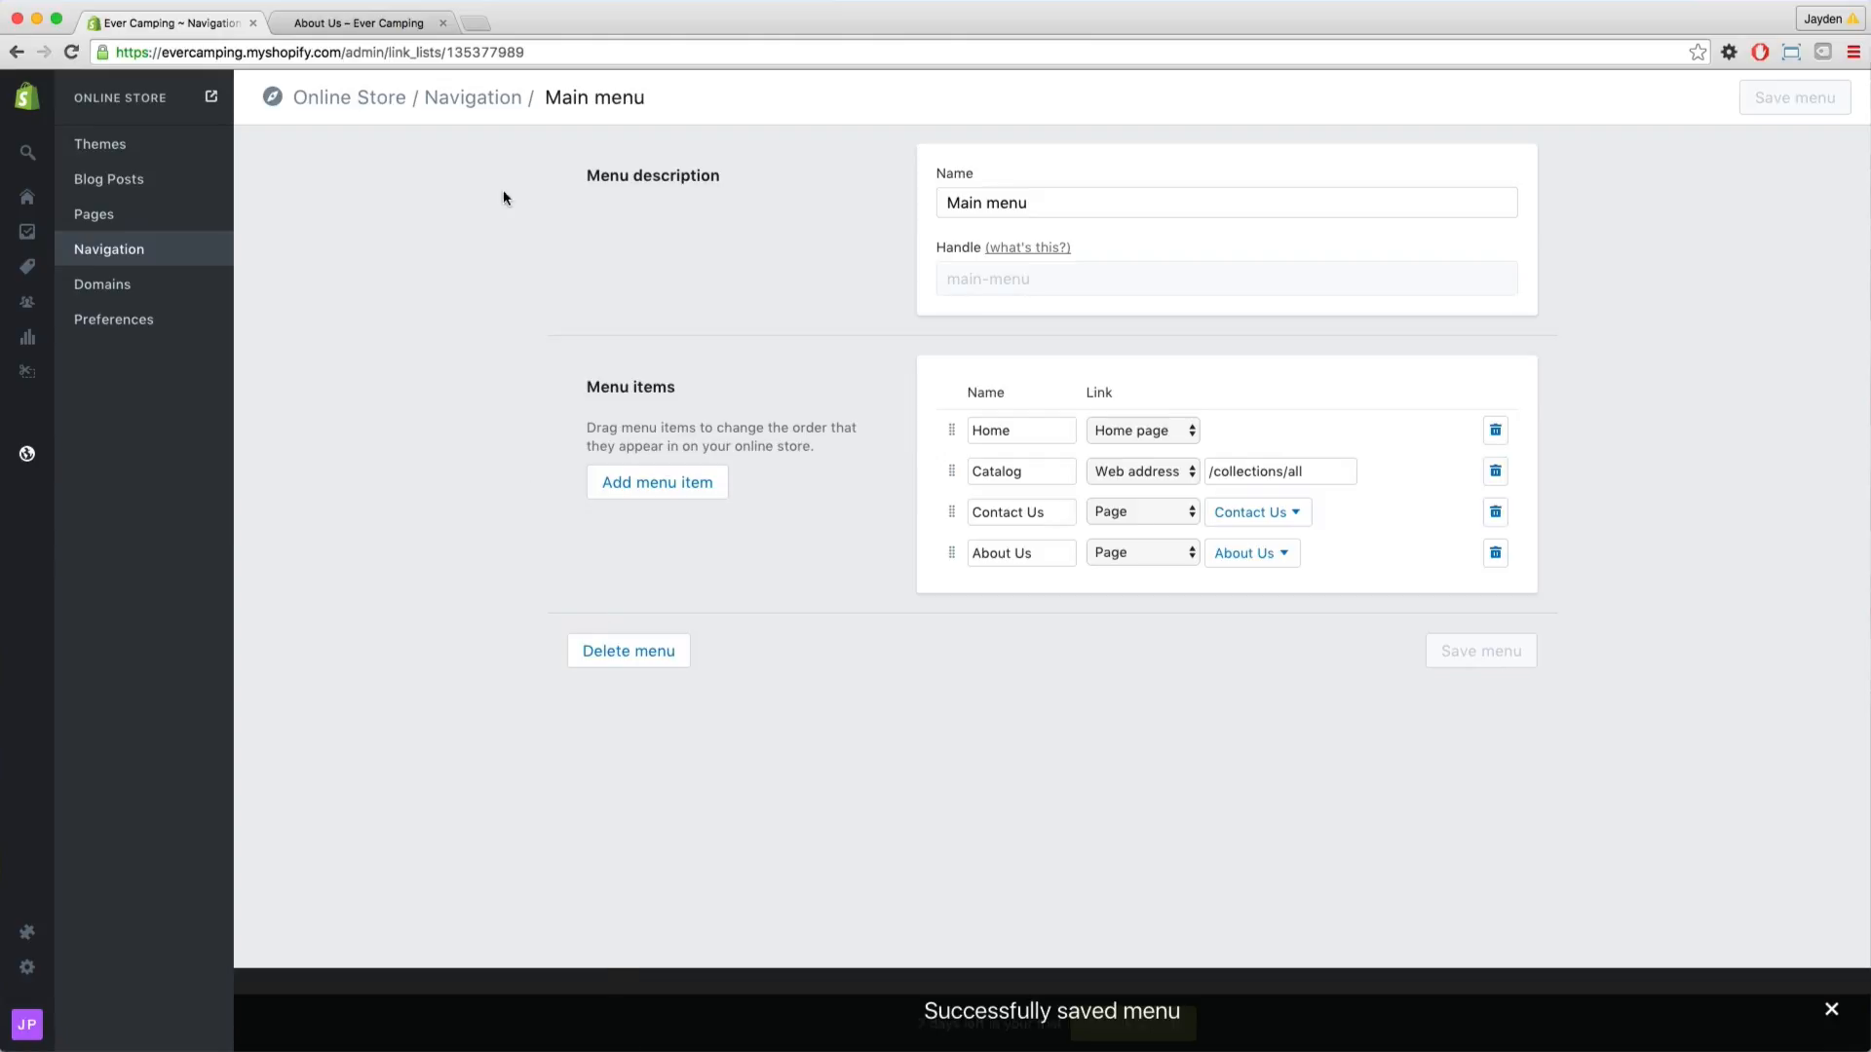
Check the navigation menu on the storefront's About Us page, and return to the store admin
click(390, 20)
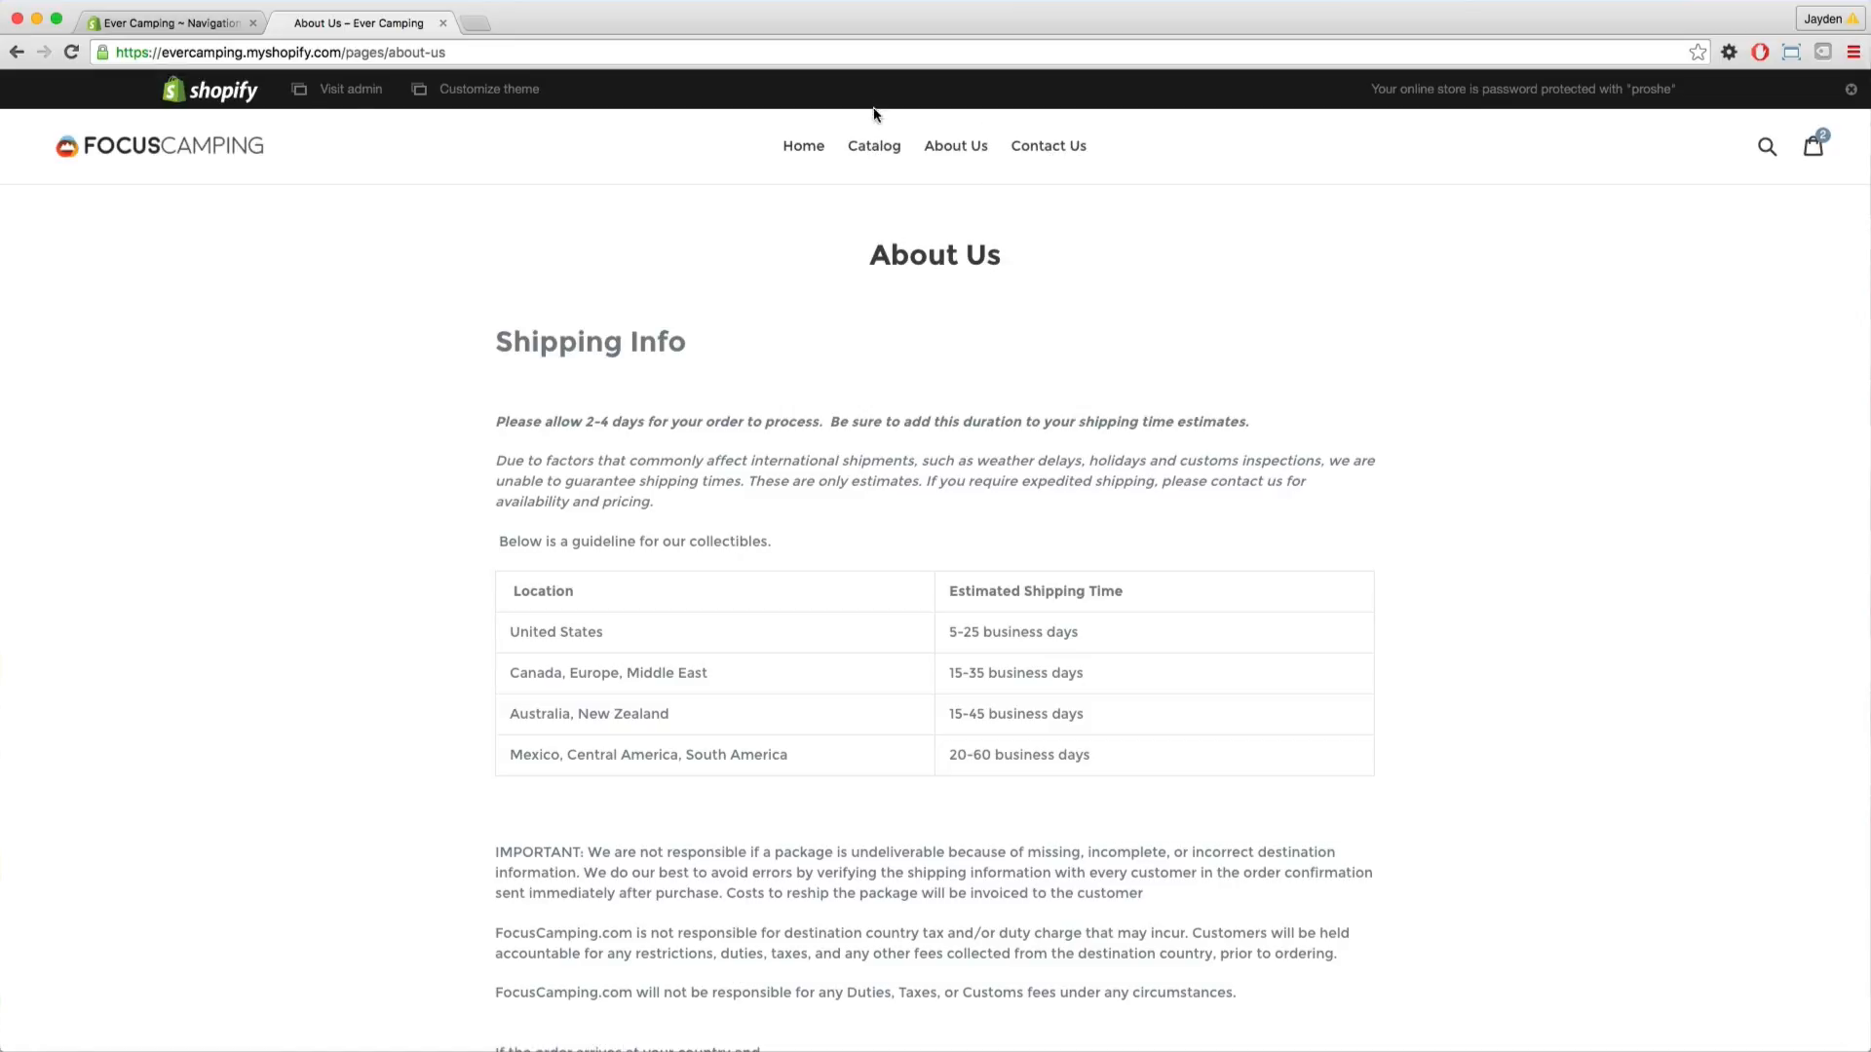
click(164, 36)
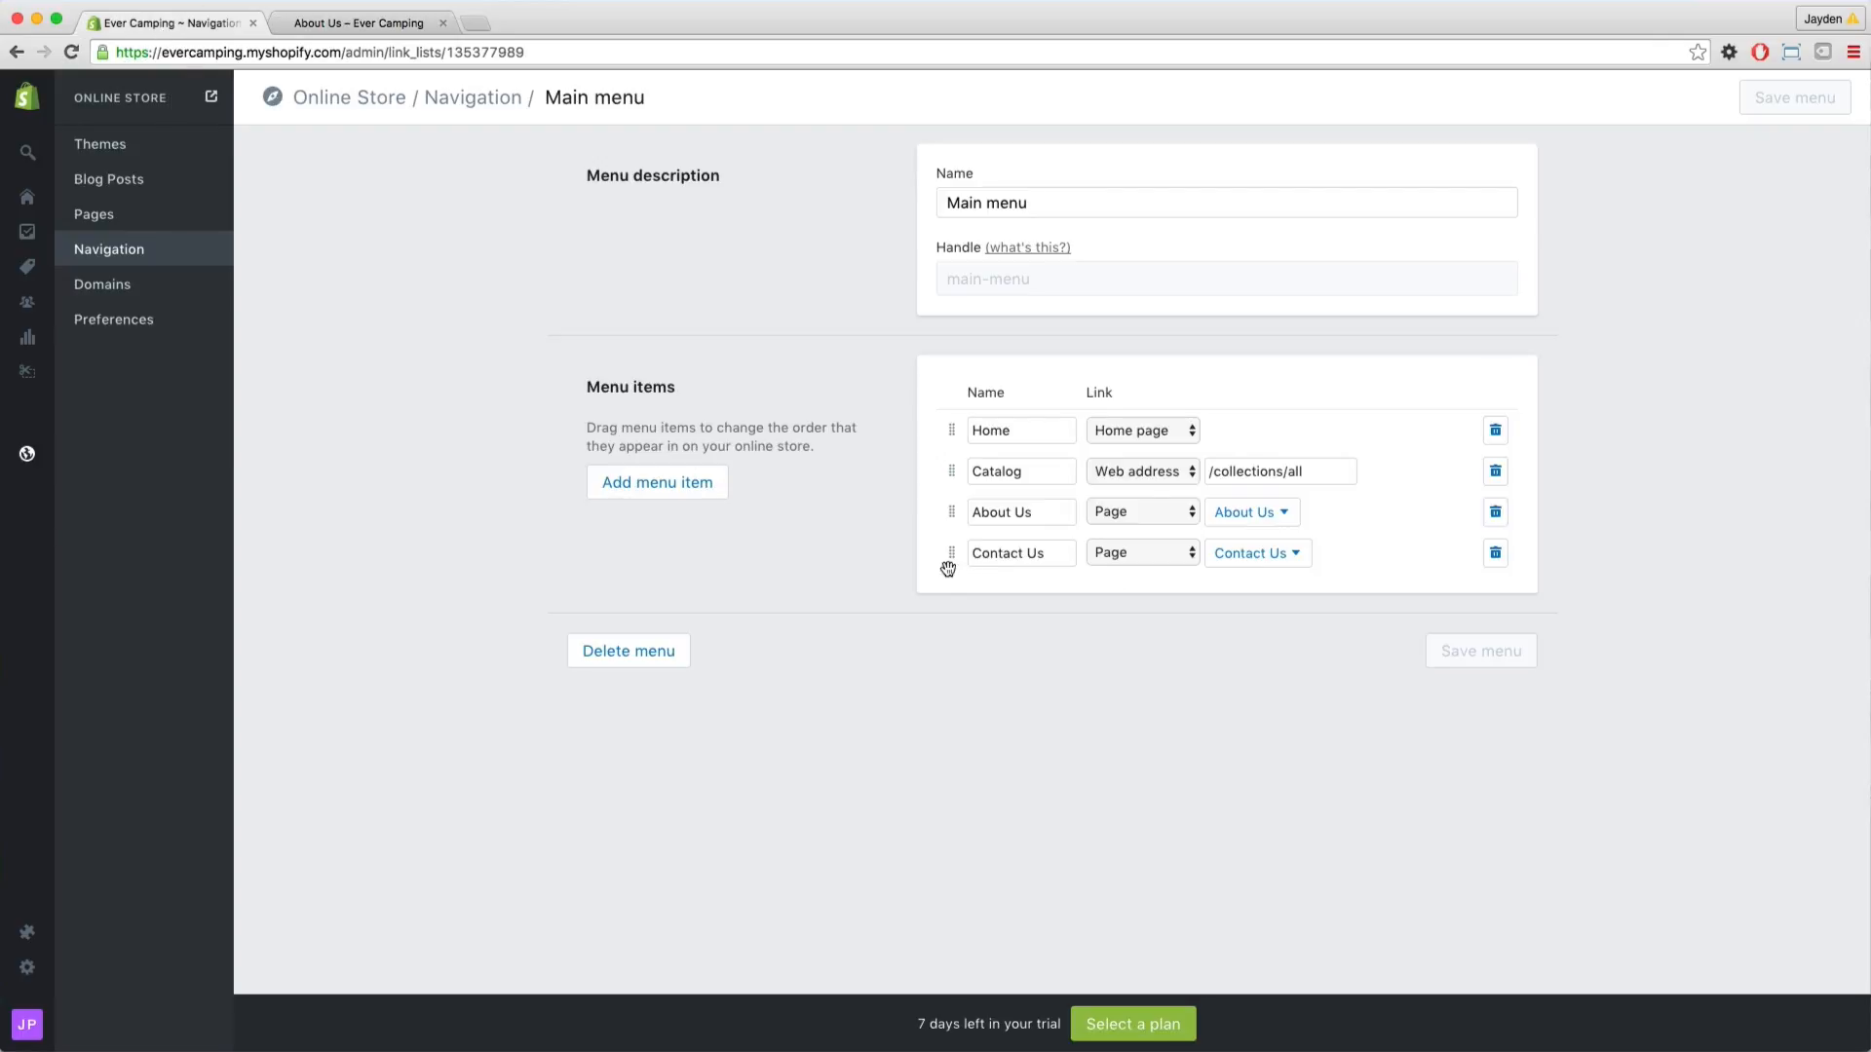
Move Contact Us directly below Home in the main menu, save it, and check the order on the reloaded storefront
drag(952, 542, 940, 460)
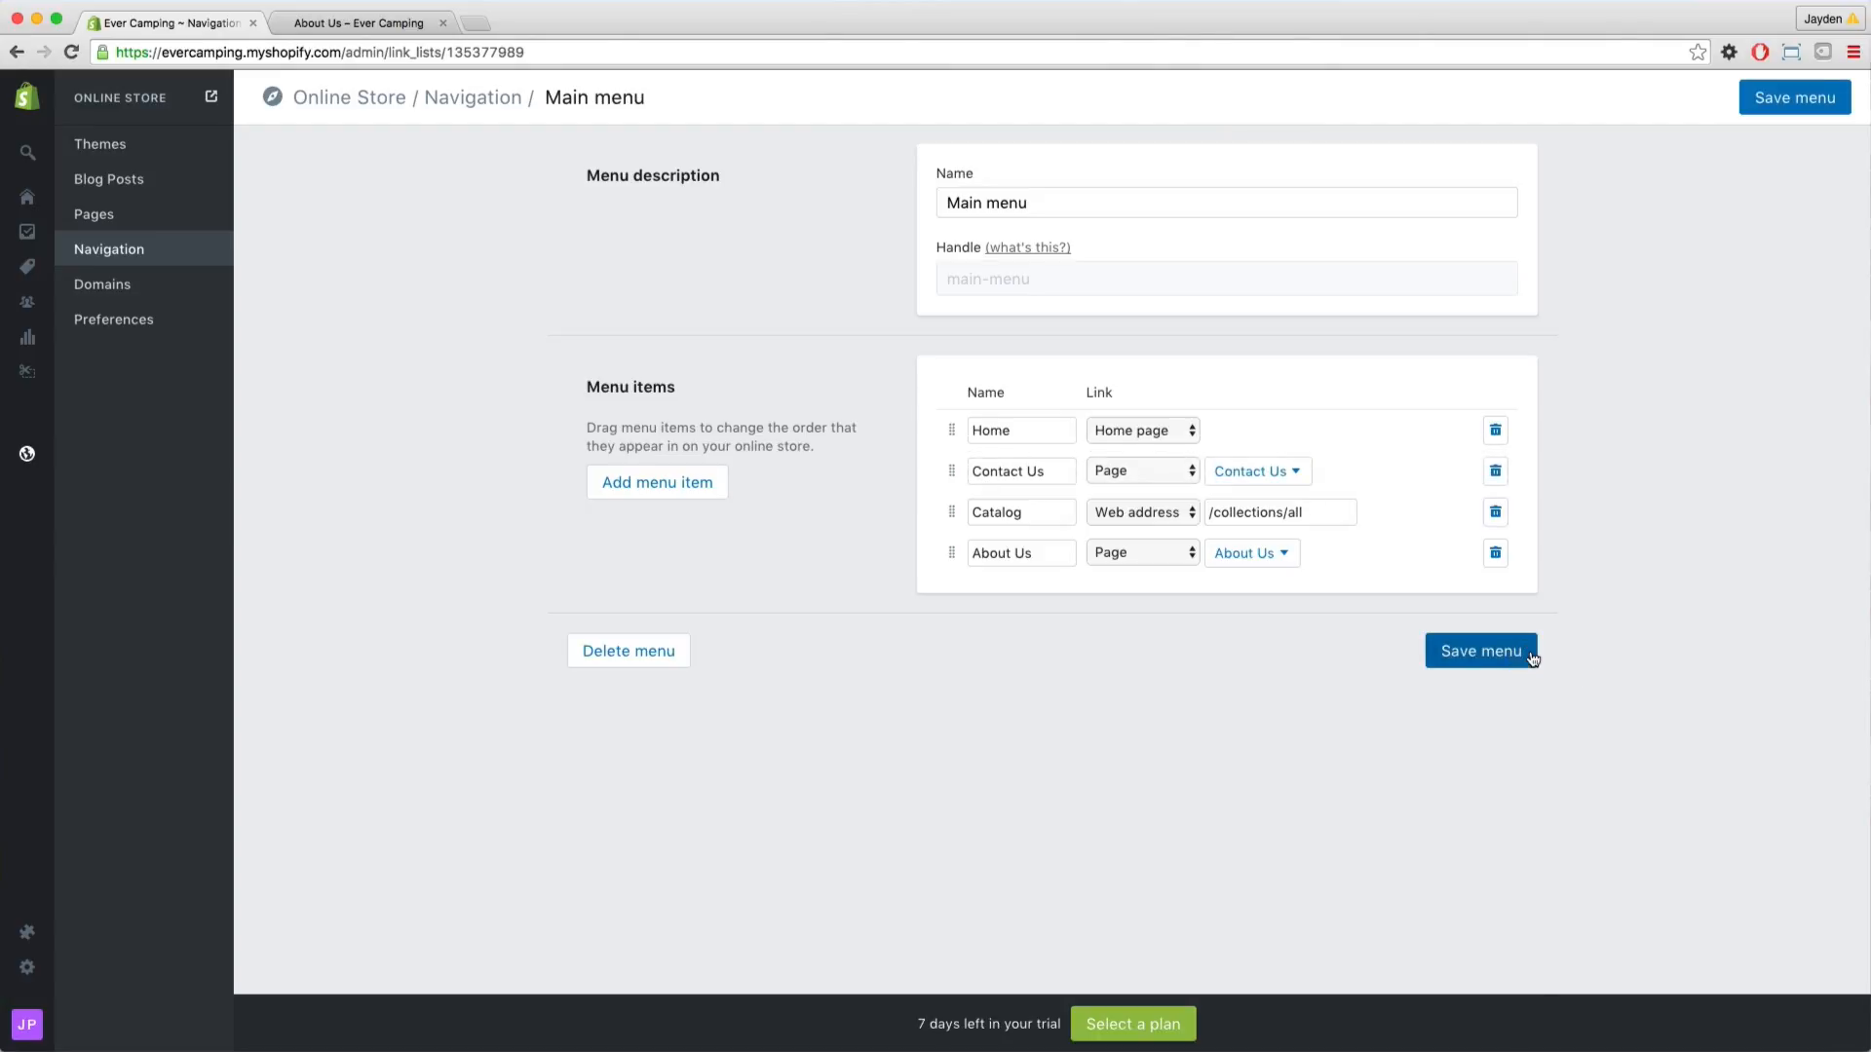
click(1533, 659)
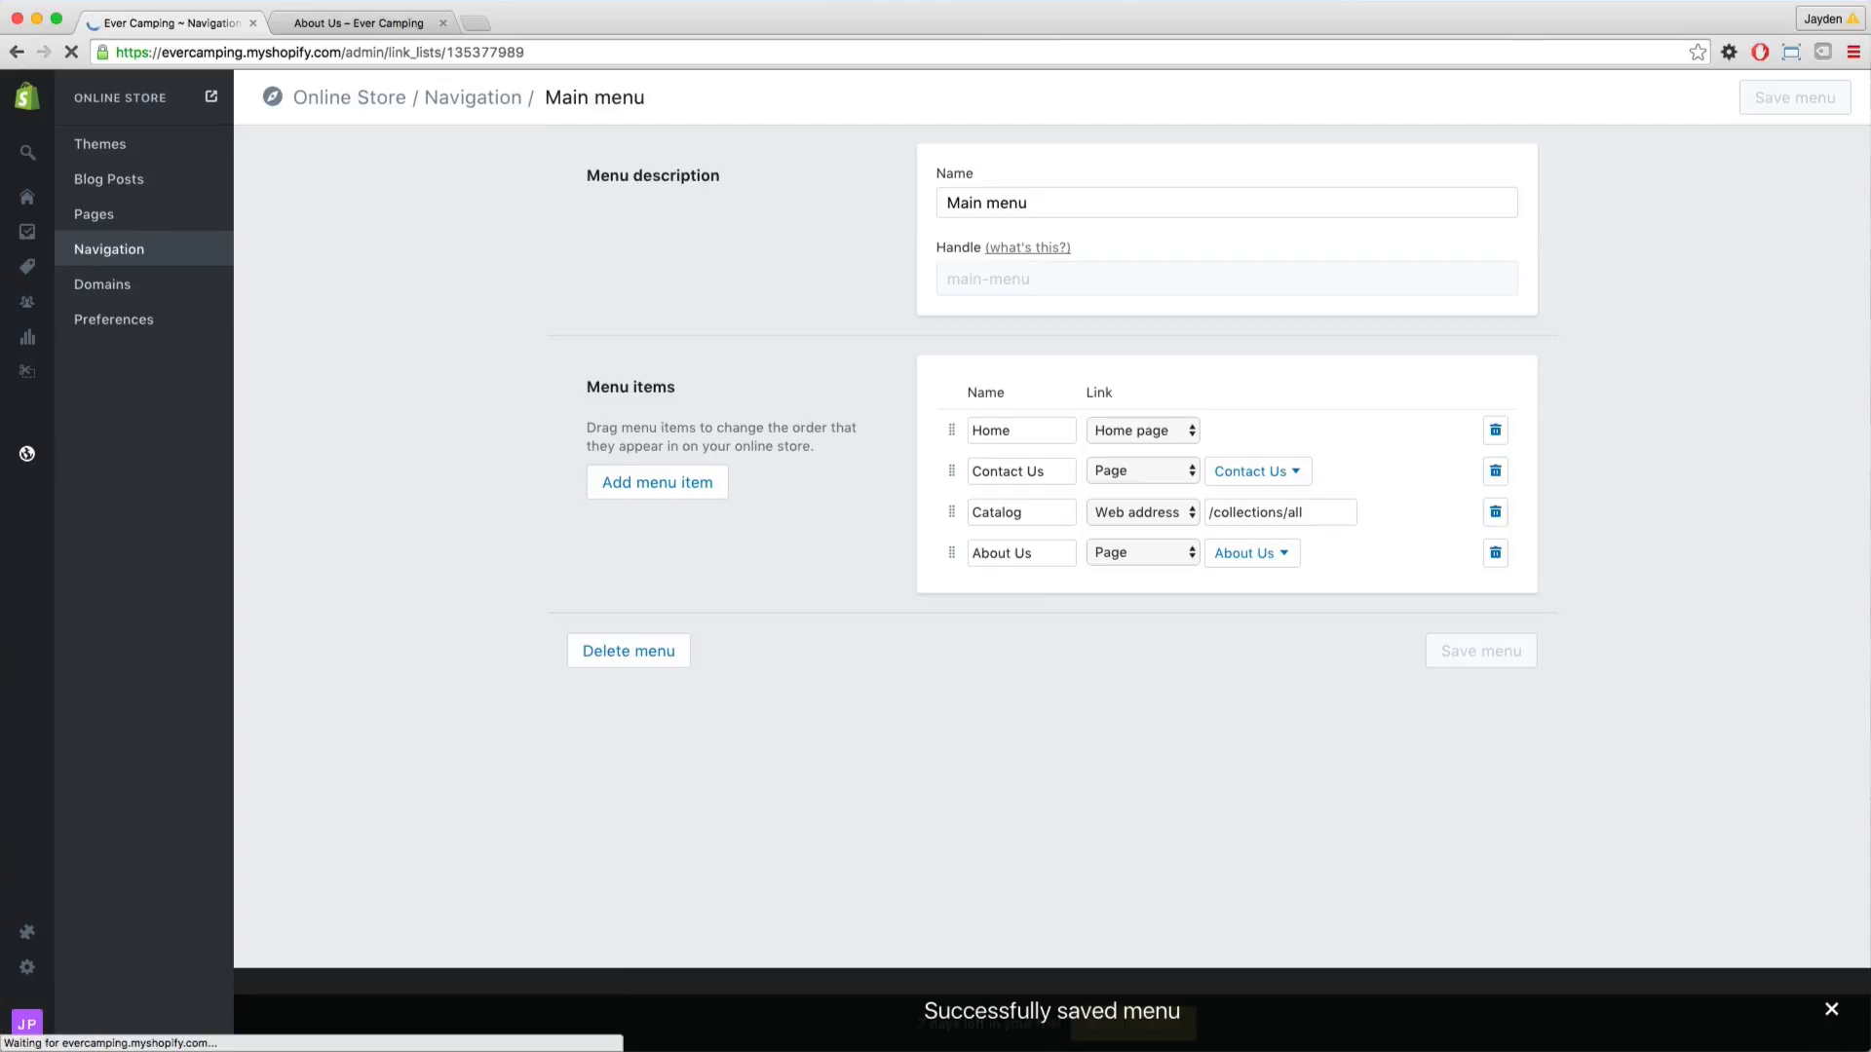
click(360, 26)
click(71, 52)
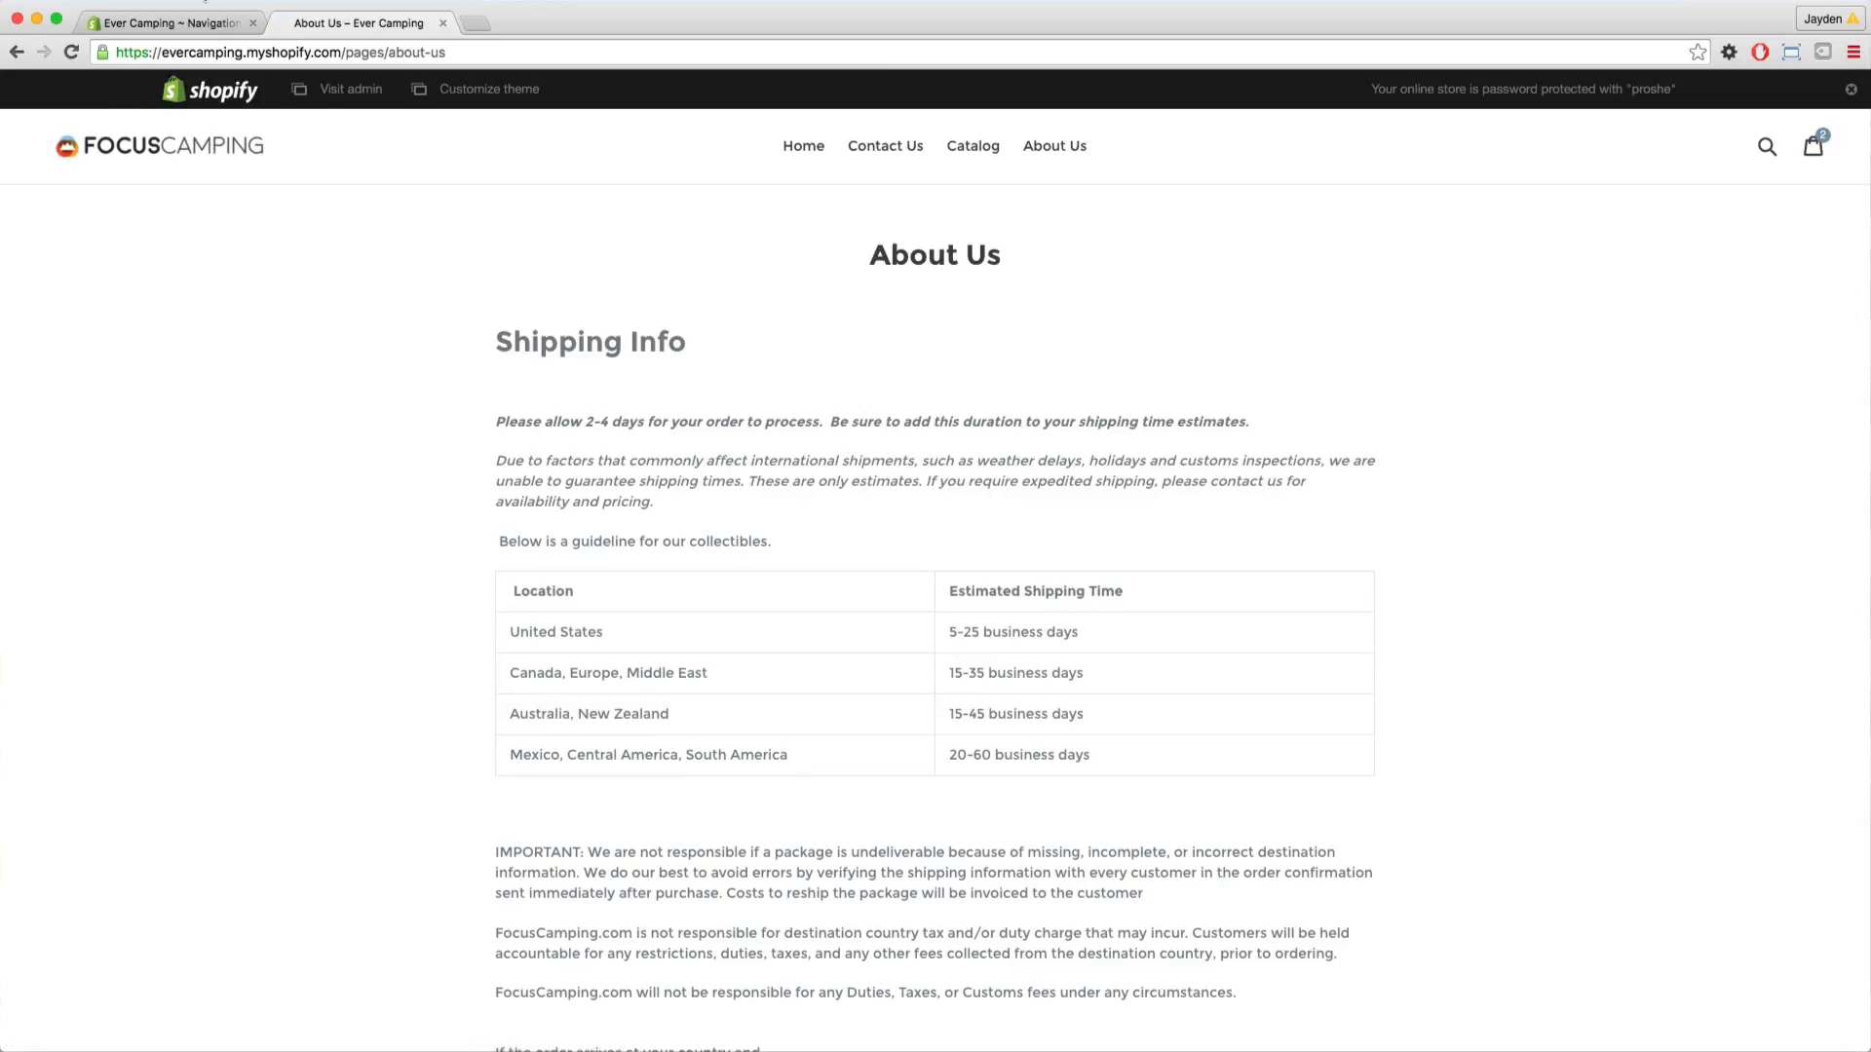
click(170, 22)
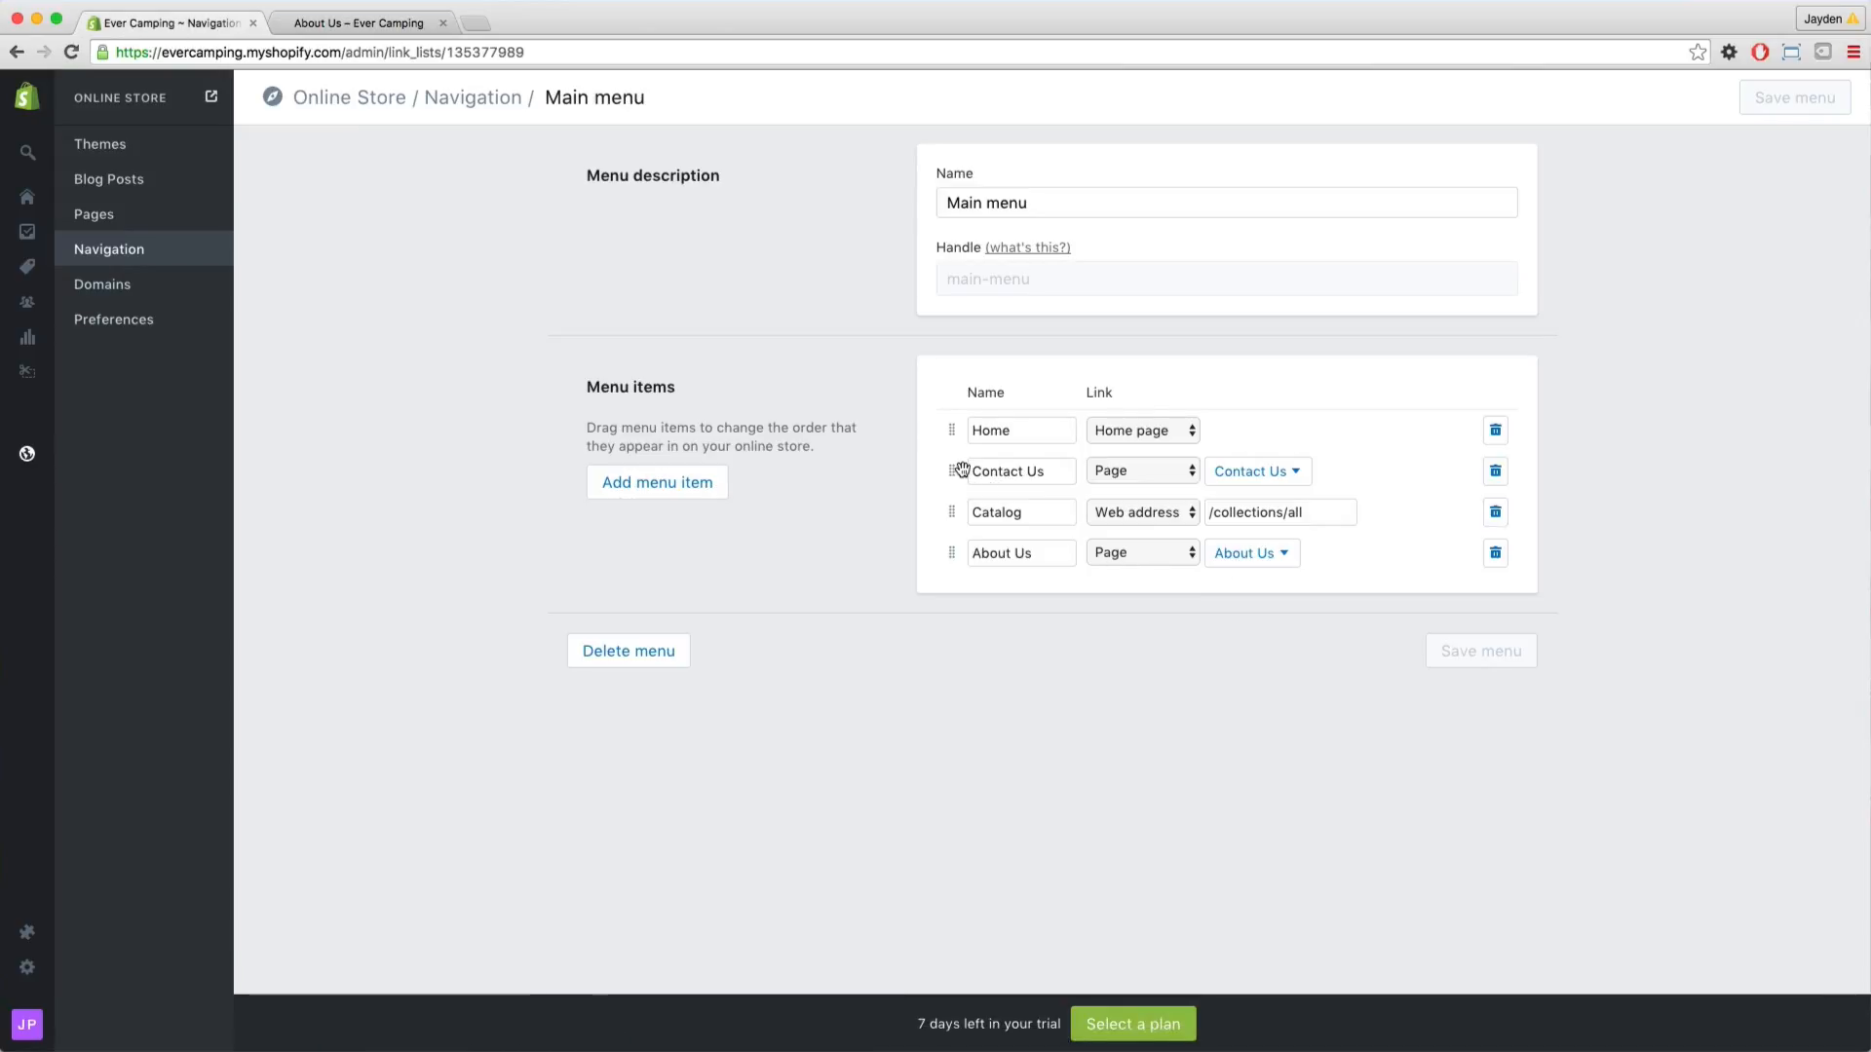
Move Contact Us to the end of the main menu, below About Us, and save the menu
drag(962, 470, 957, 562)
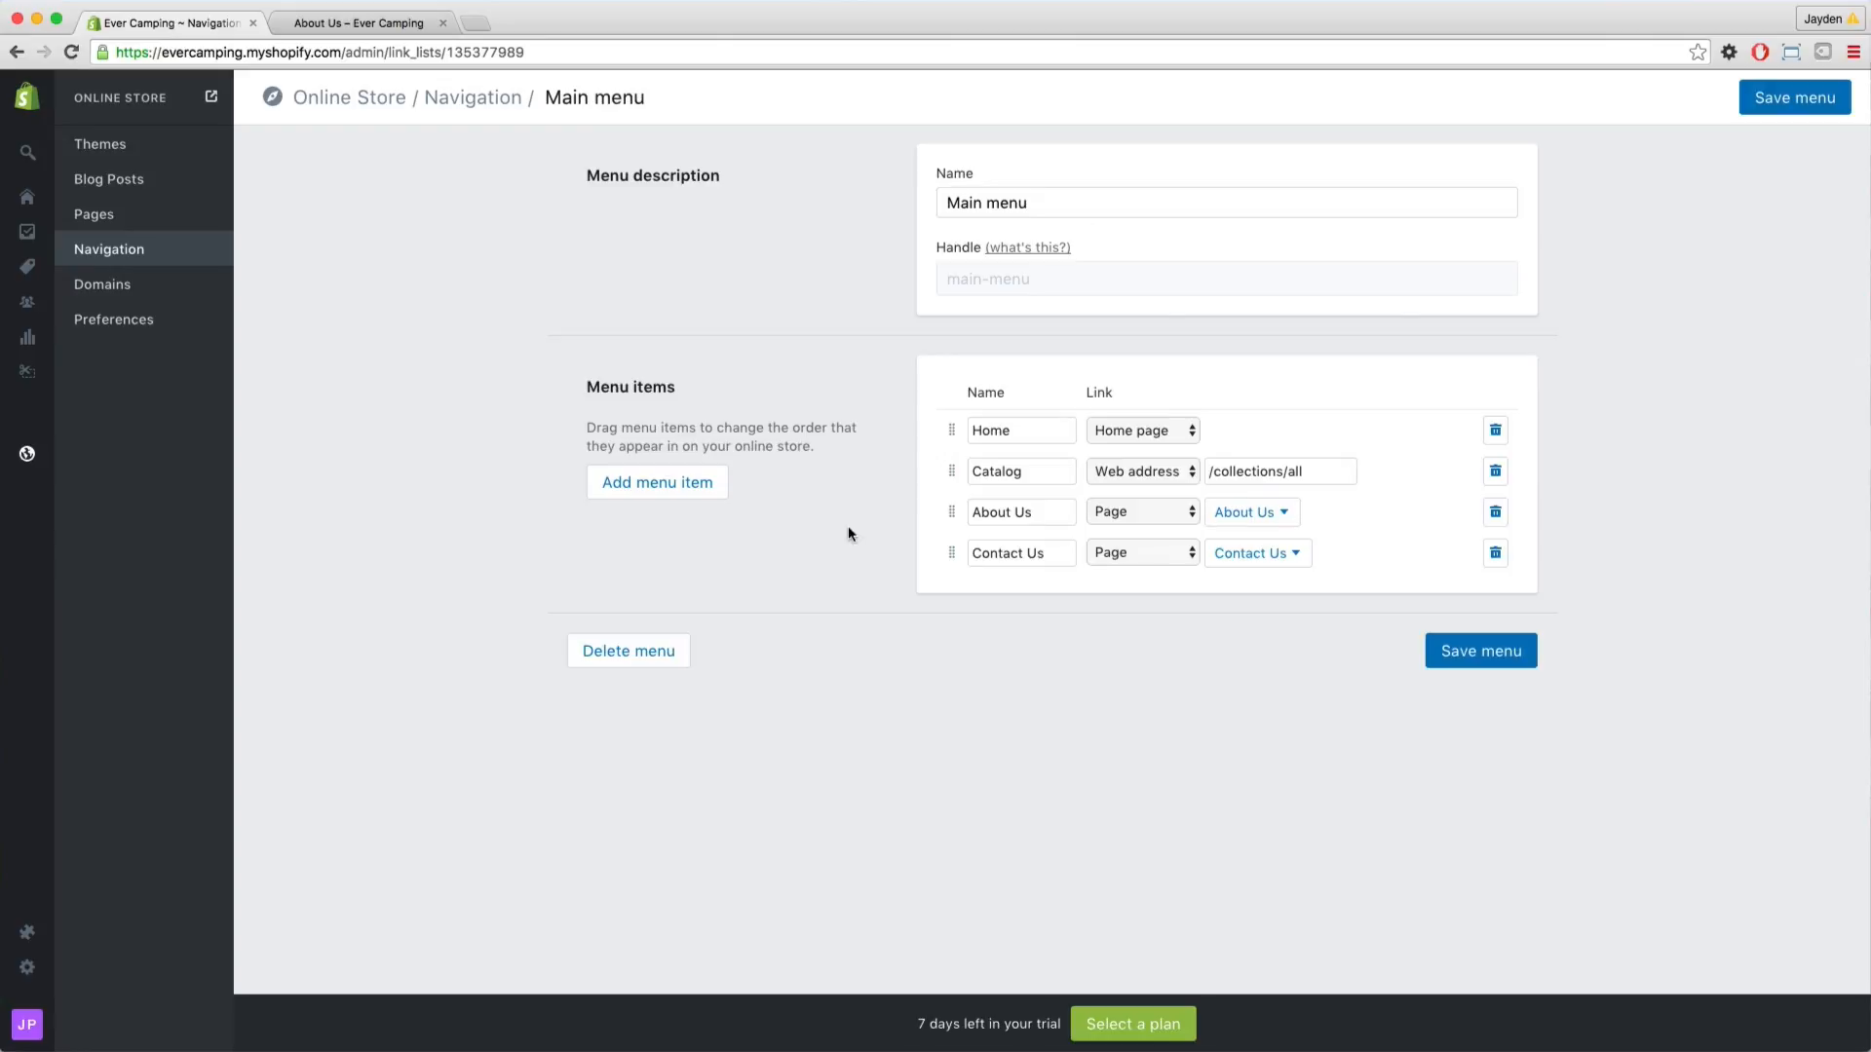
click(1470, 667)
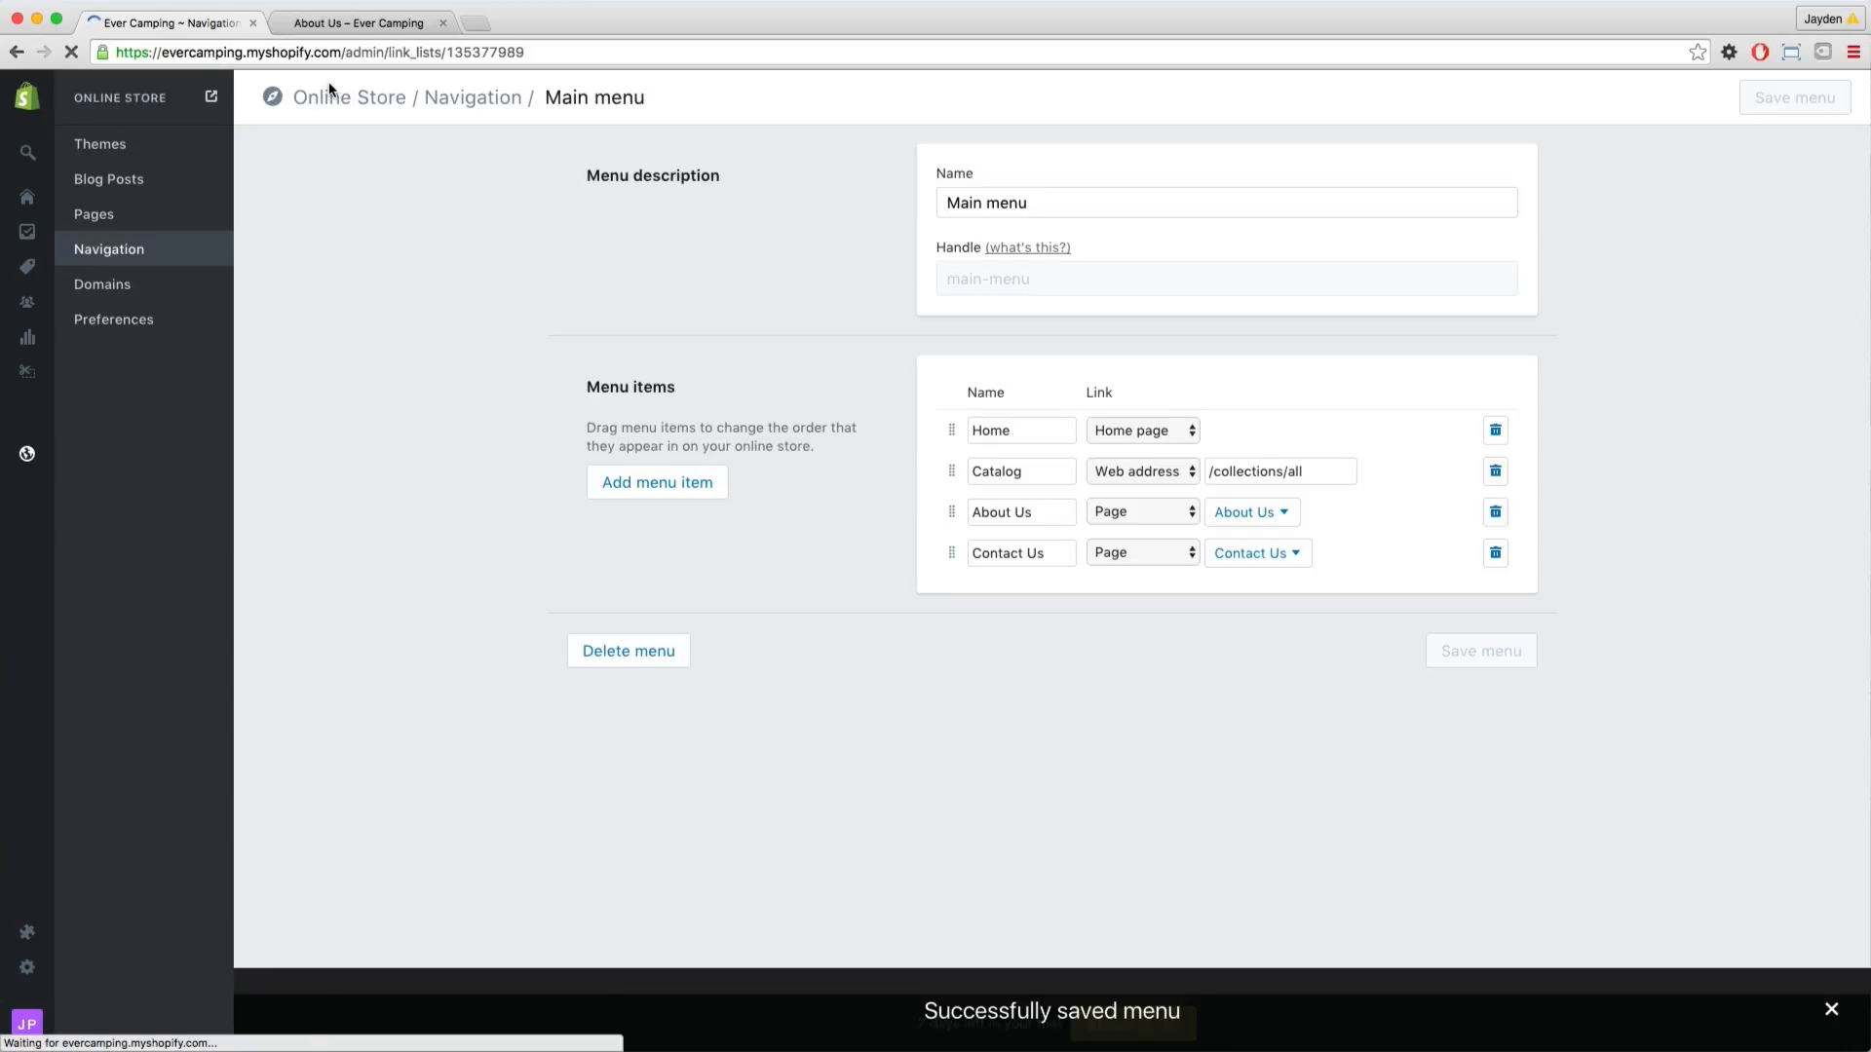
Open the storefront's home page and examine its navigation order and the homepage sections down to the footer
click(321, 29)
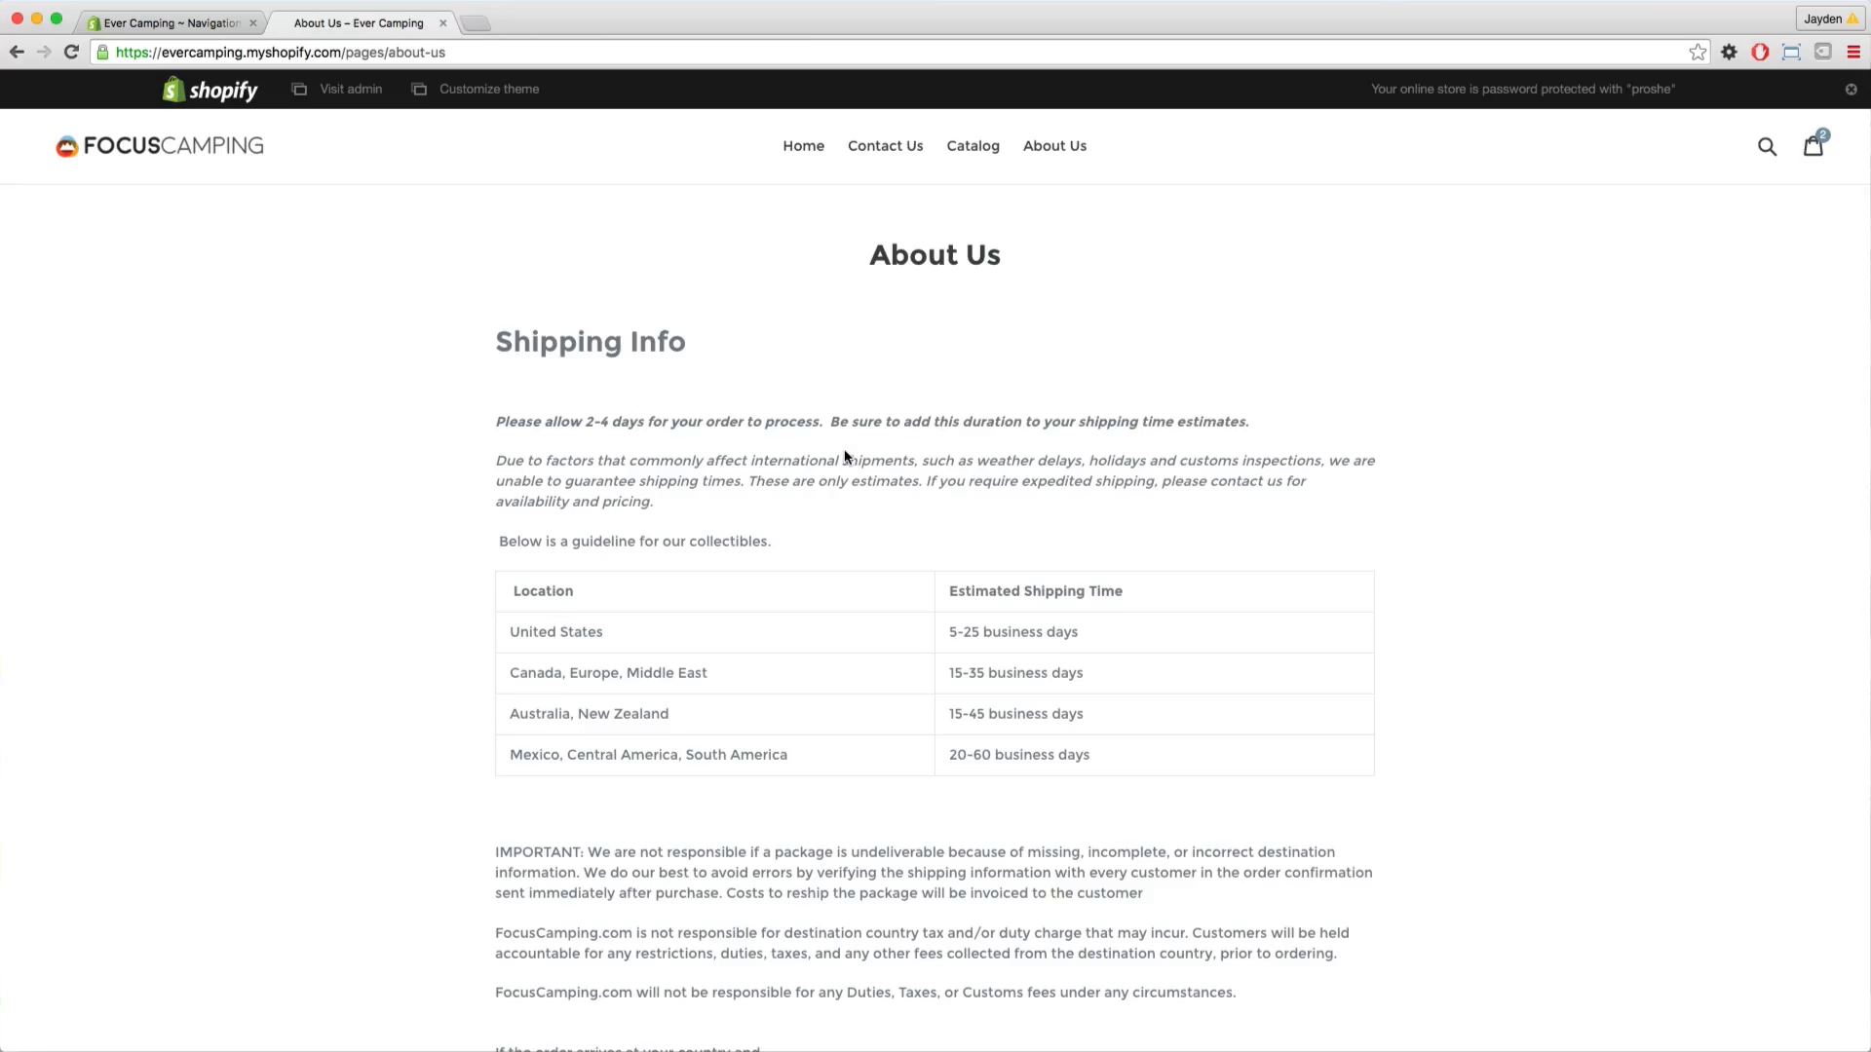
click(805, 147)
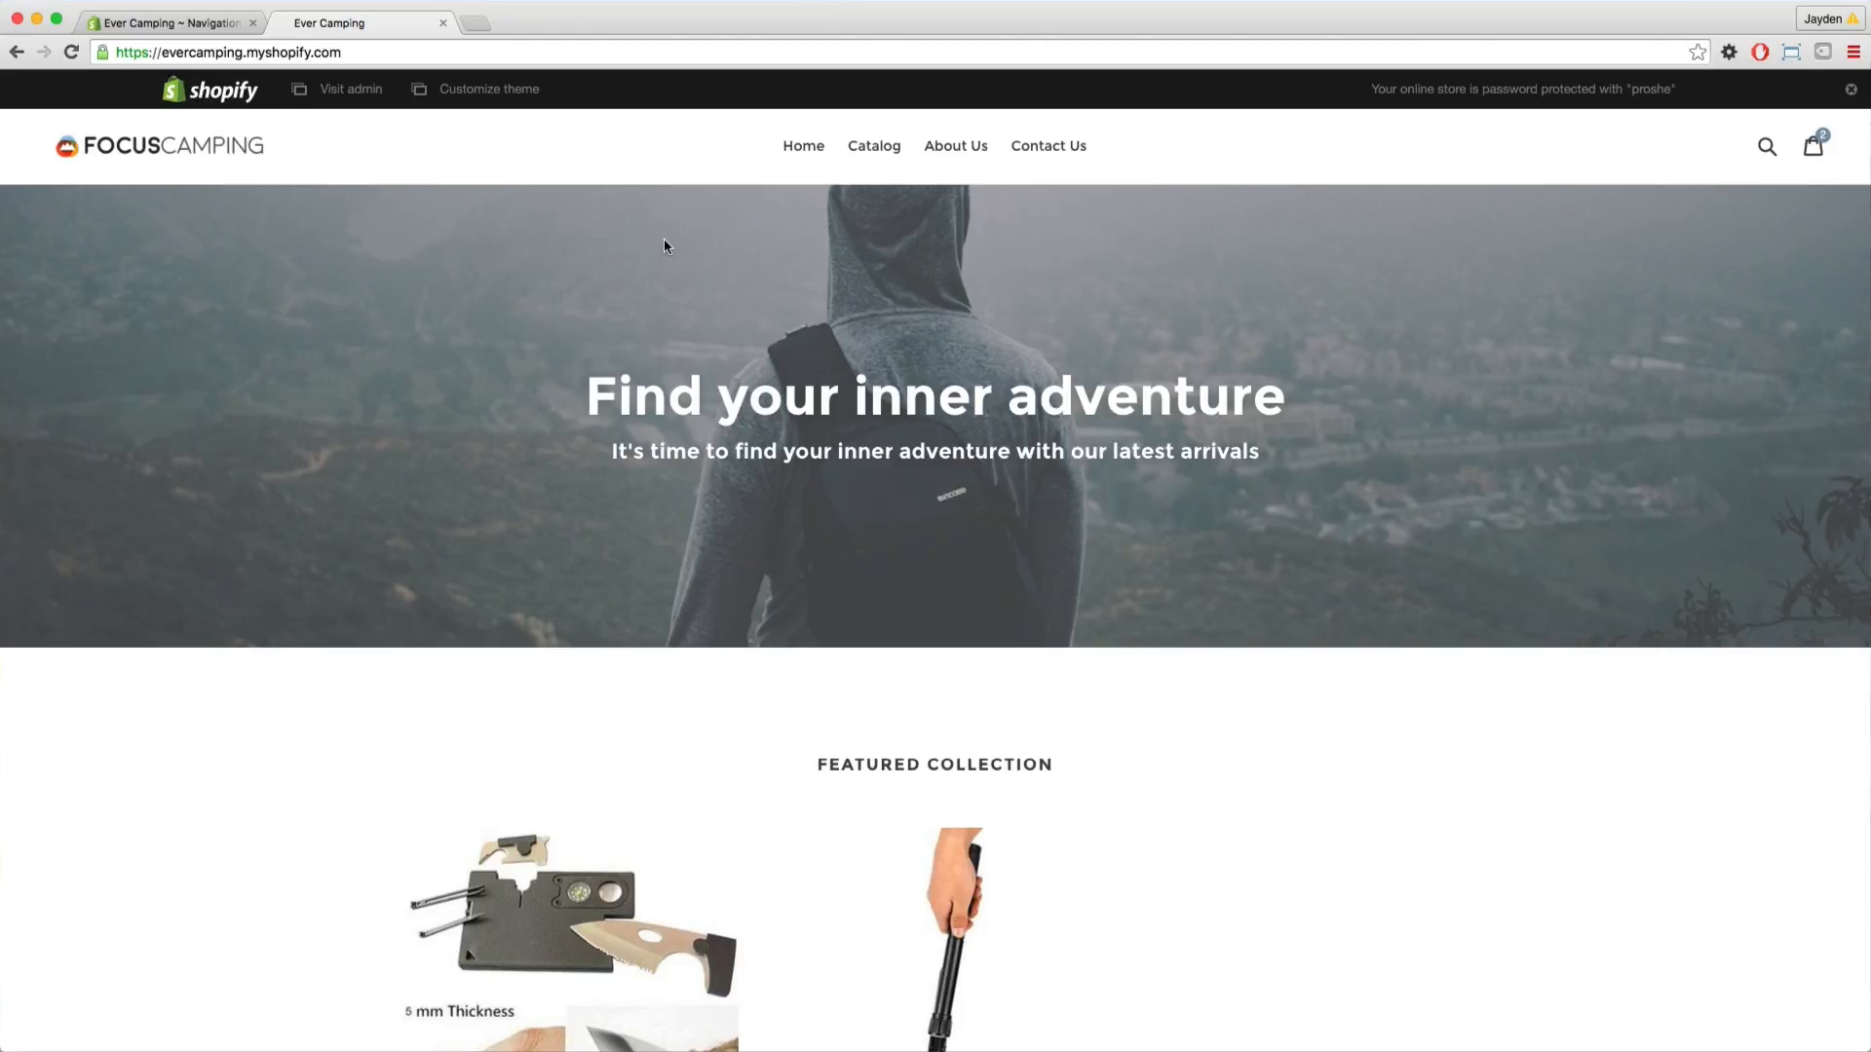
scroll(693, 280, down, 3)
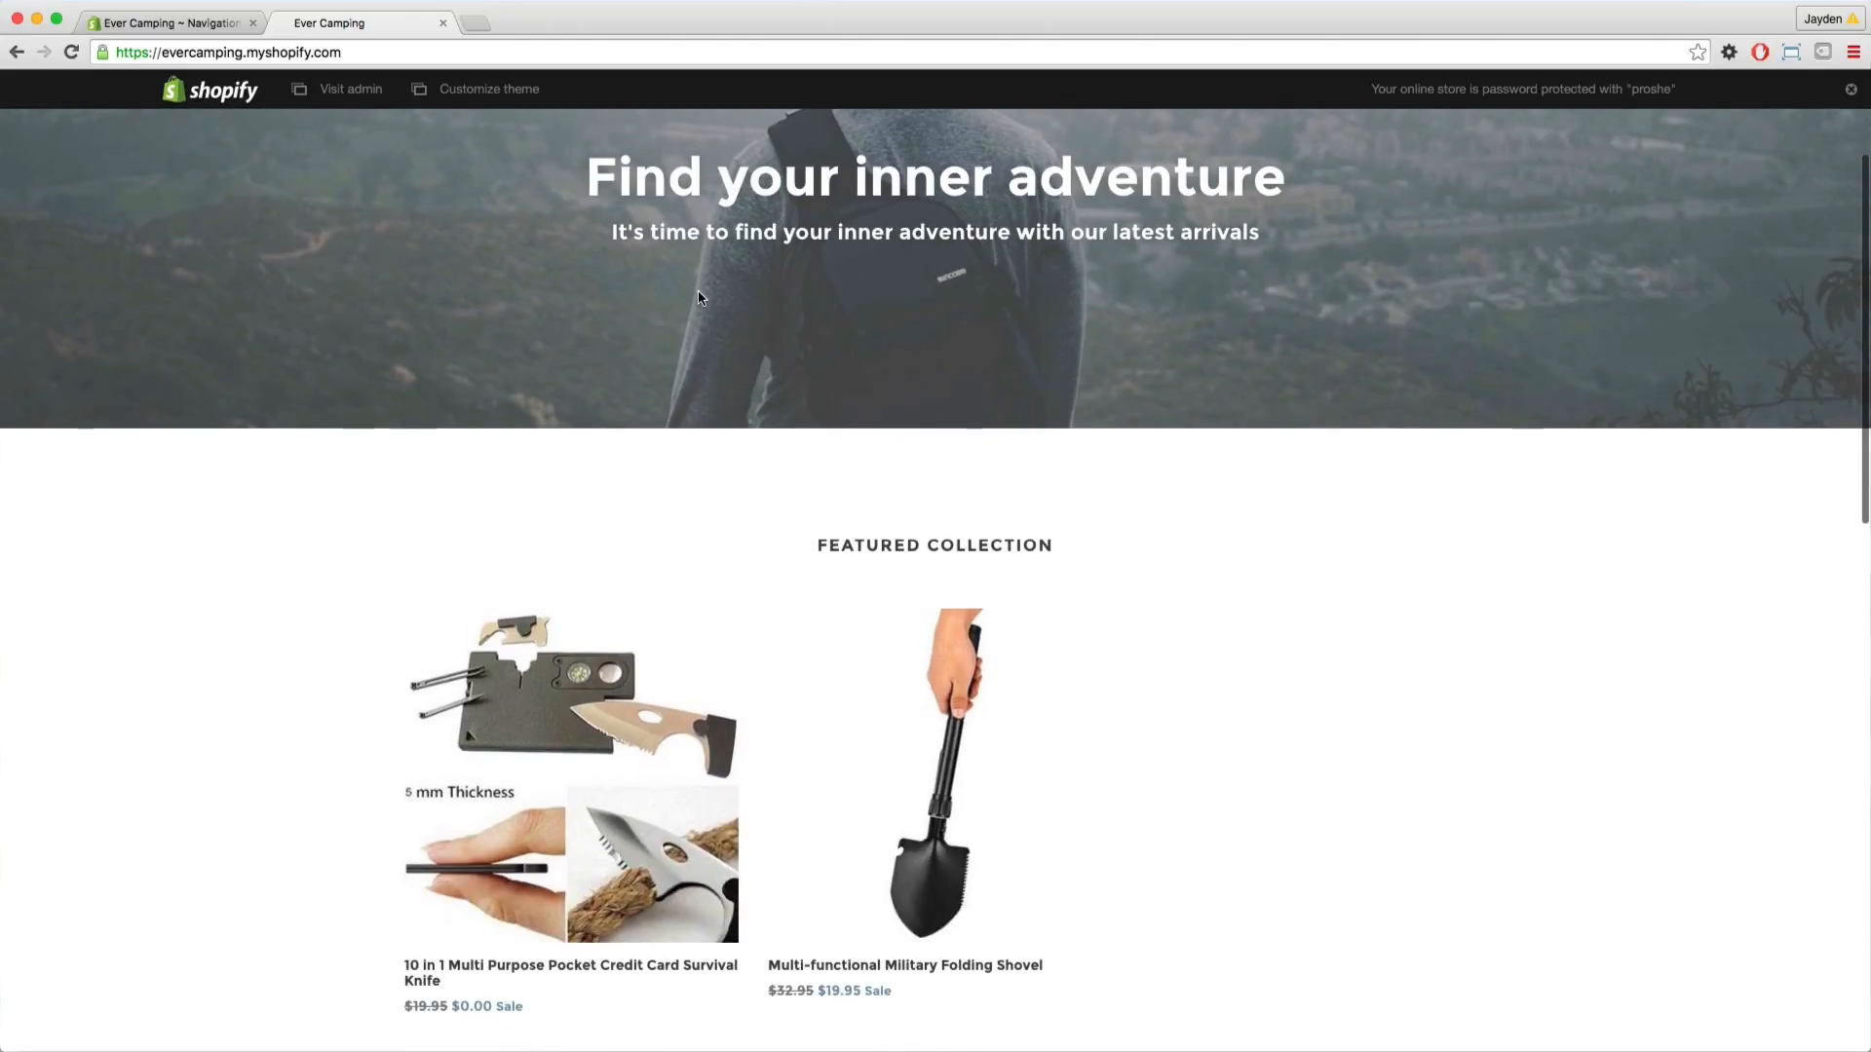
scroll(699, 297, down, 5)
scroll(698, 297, down, 5)
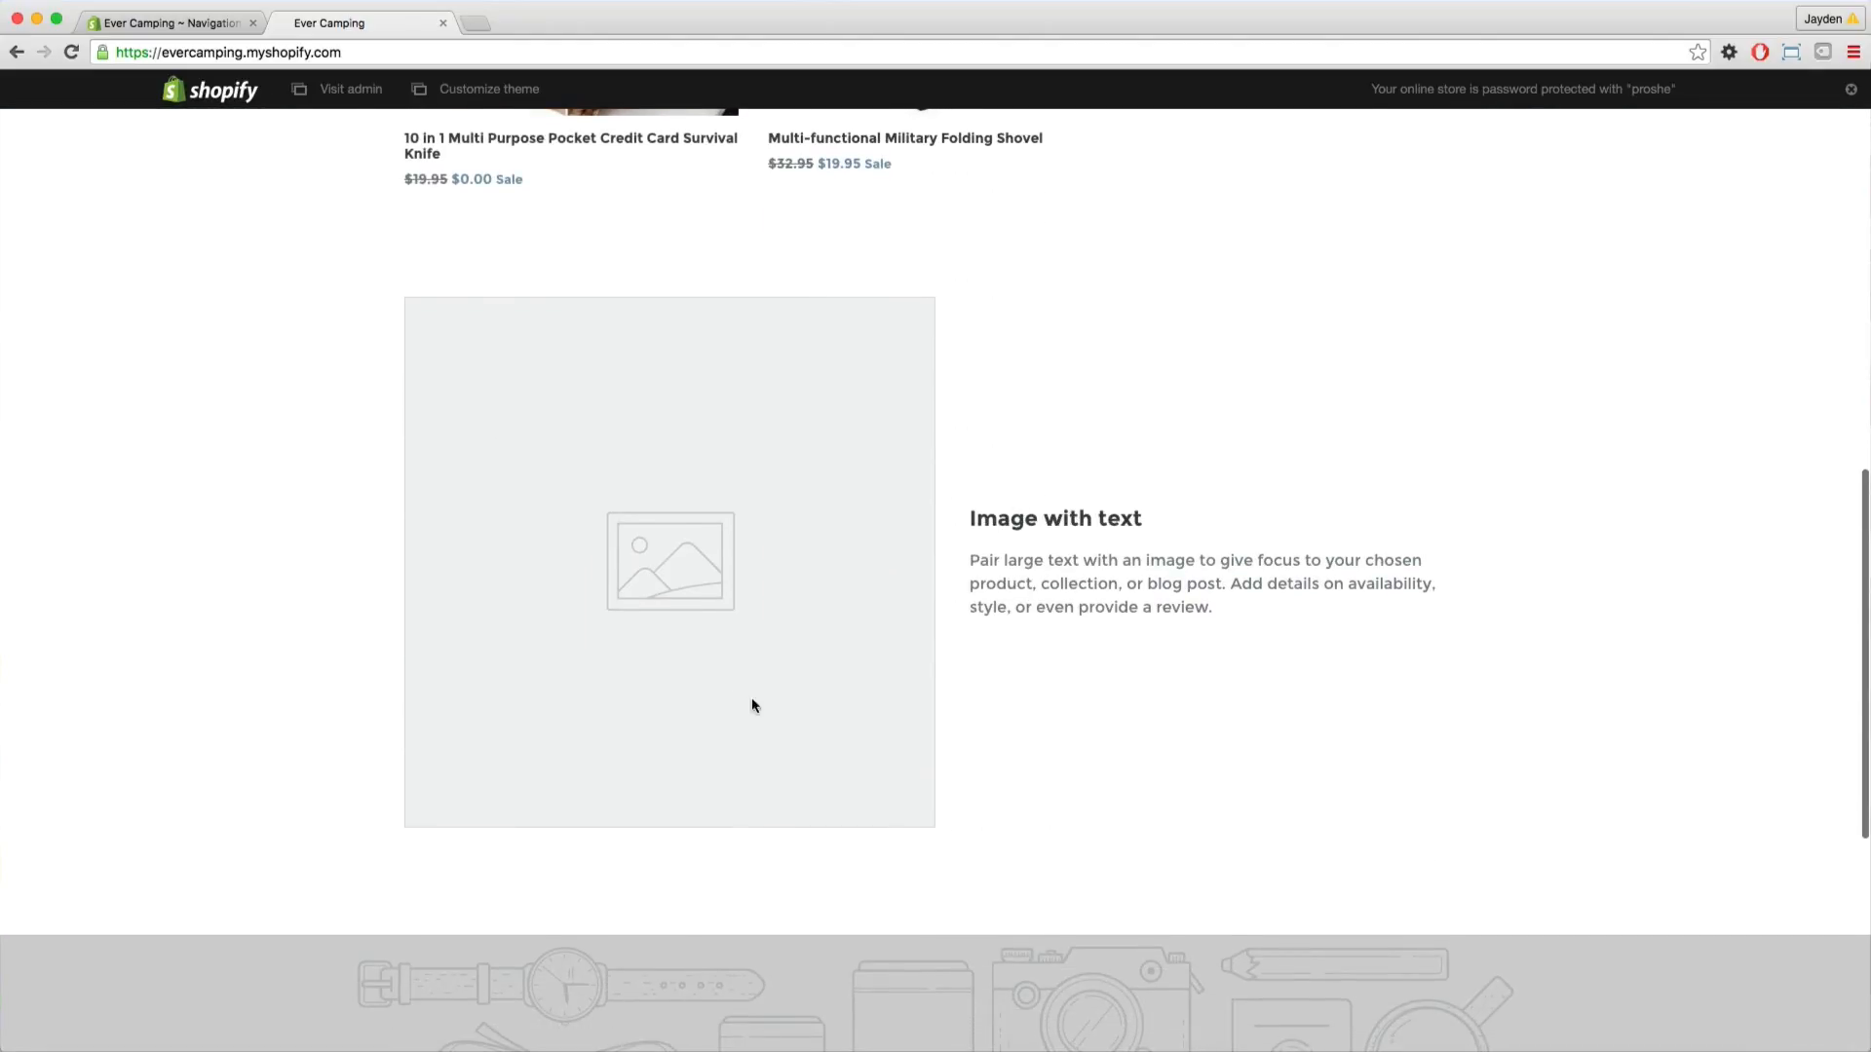
scroll(1147, 417, down, 5)
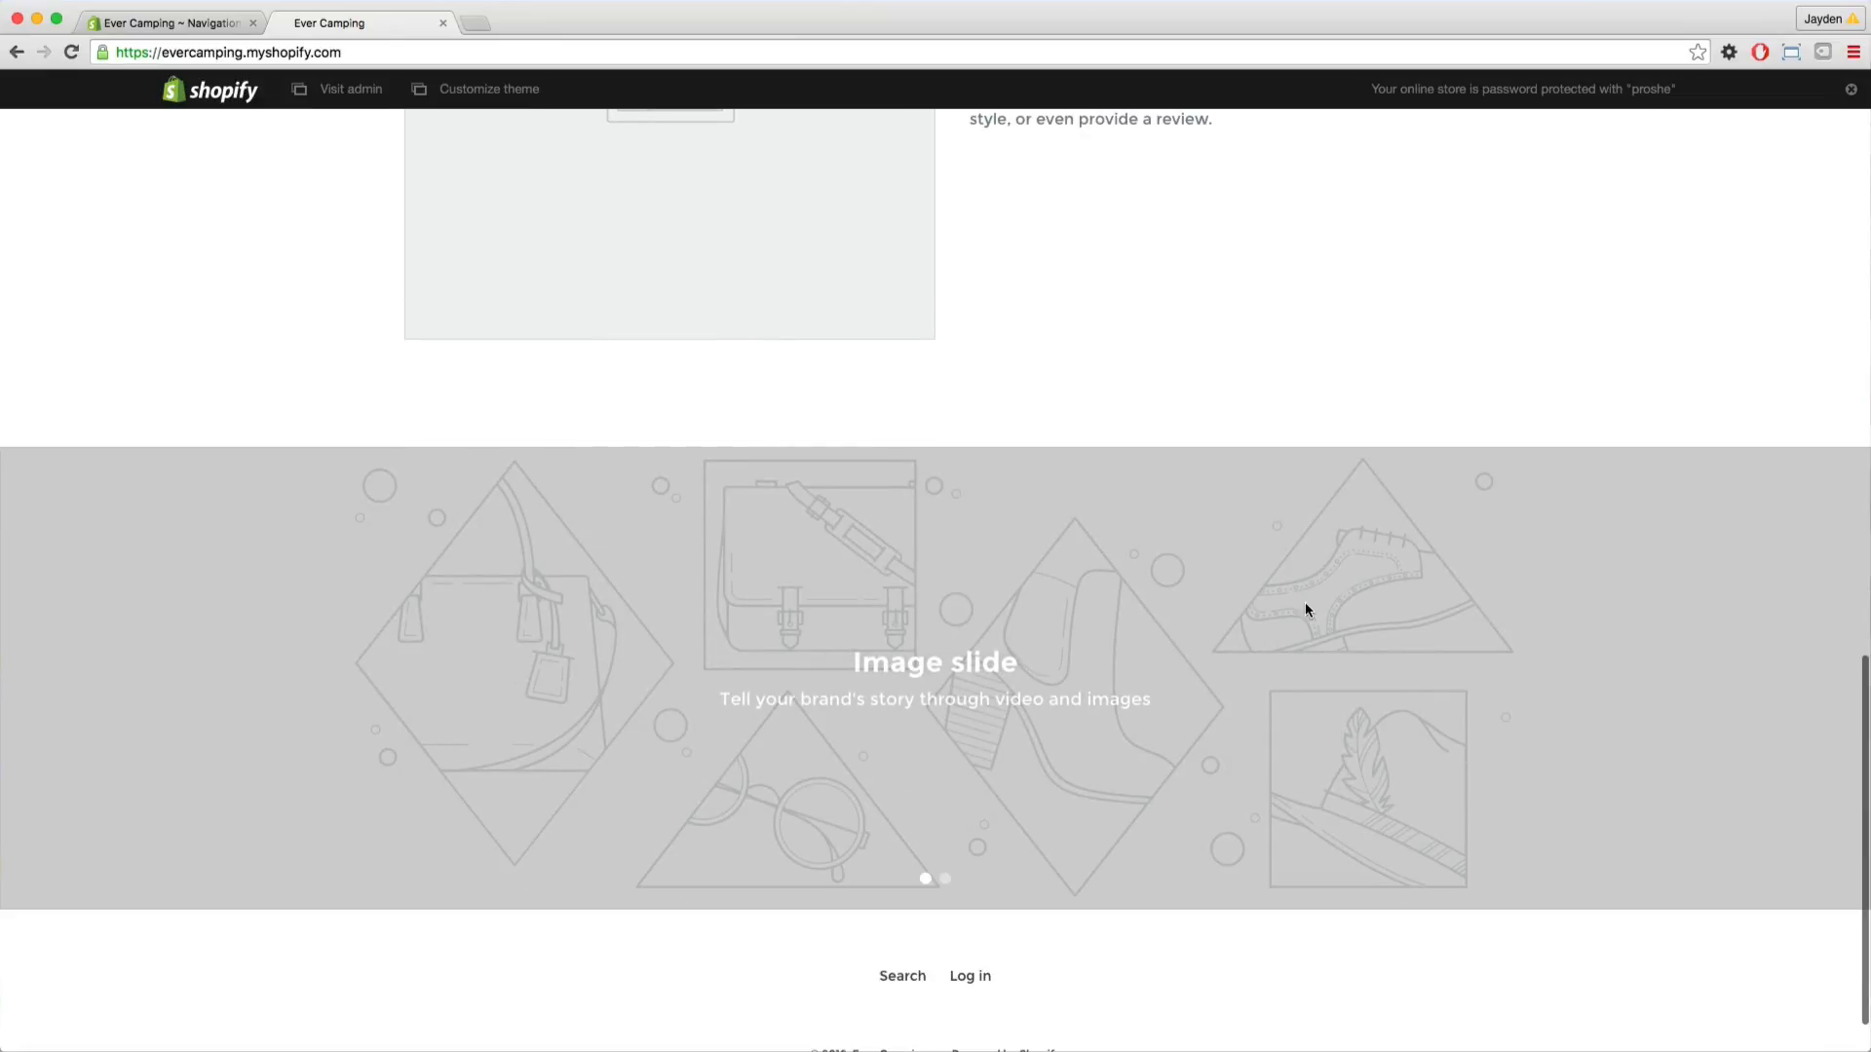
scroll(1276, 643, down, 2)
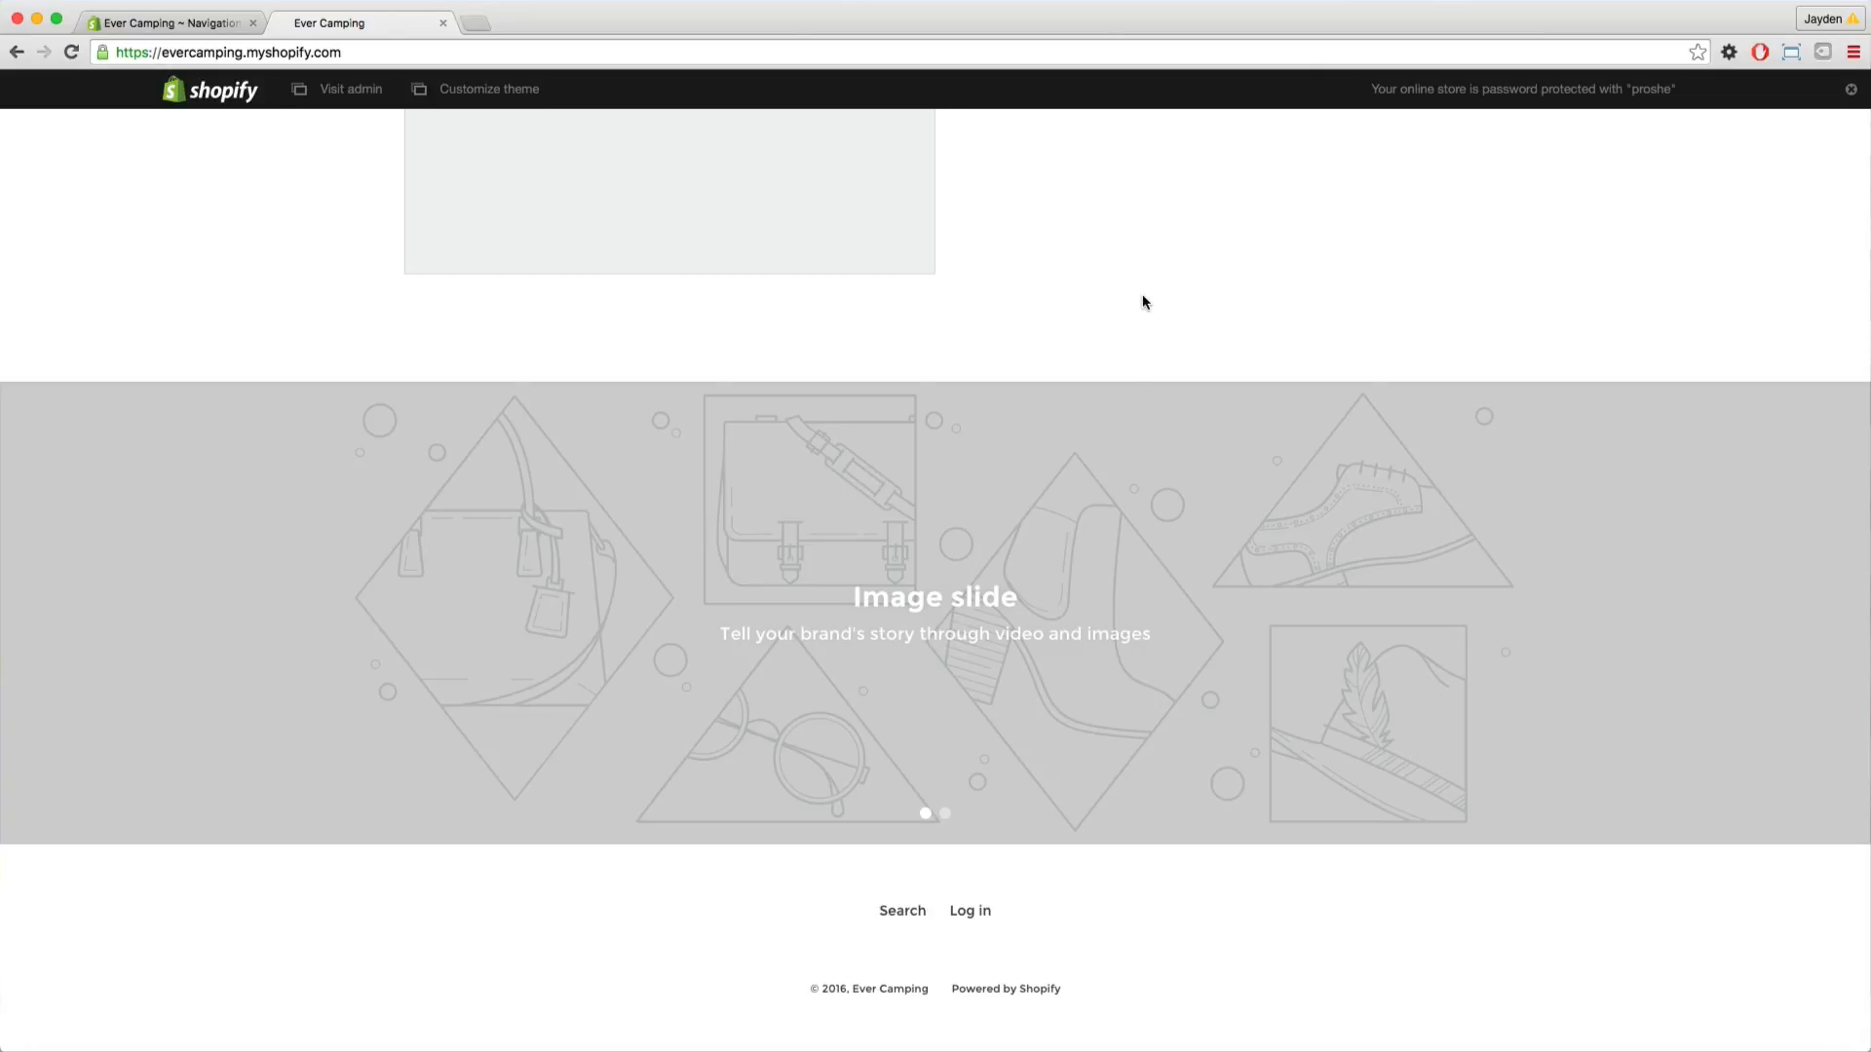
scroll(1144, 304, up, 2)
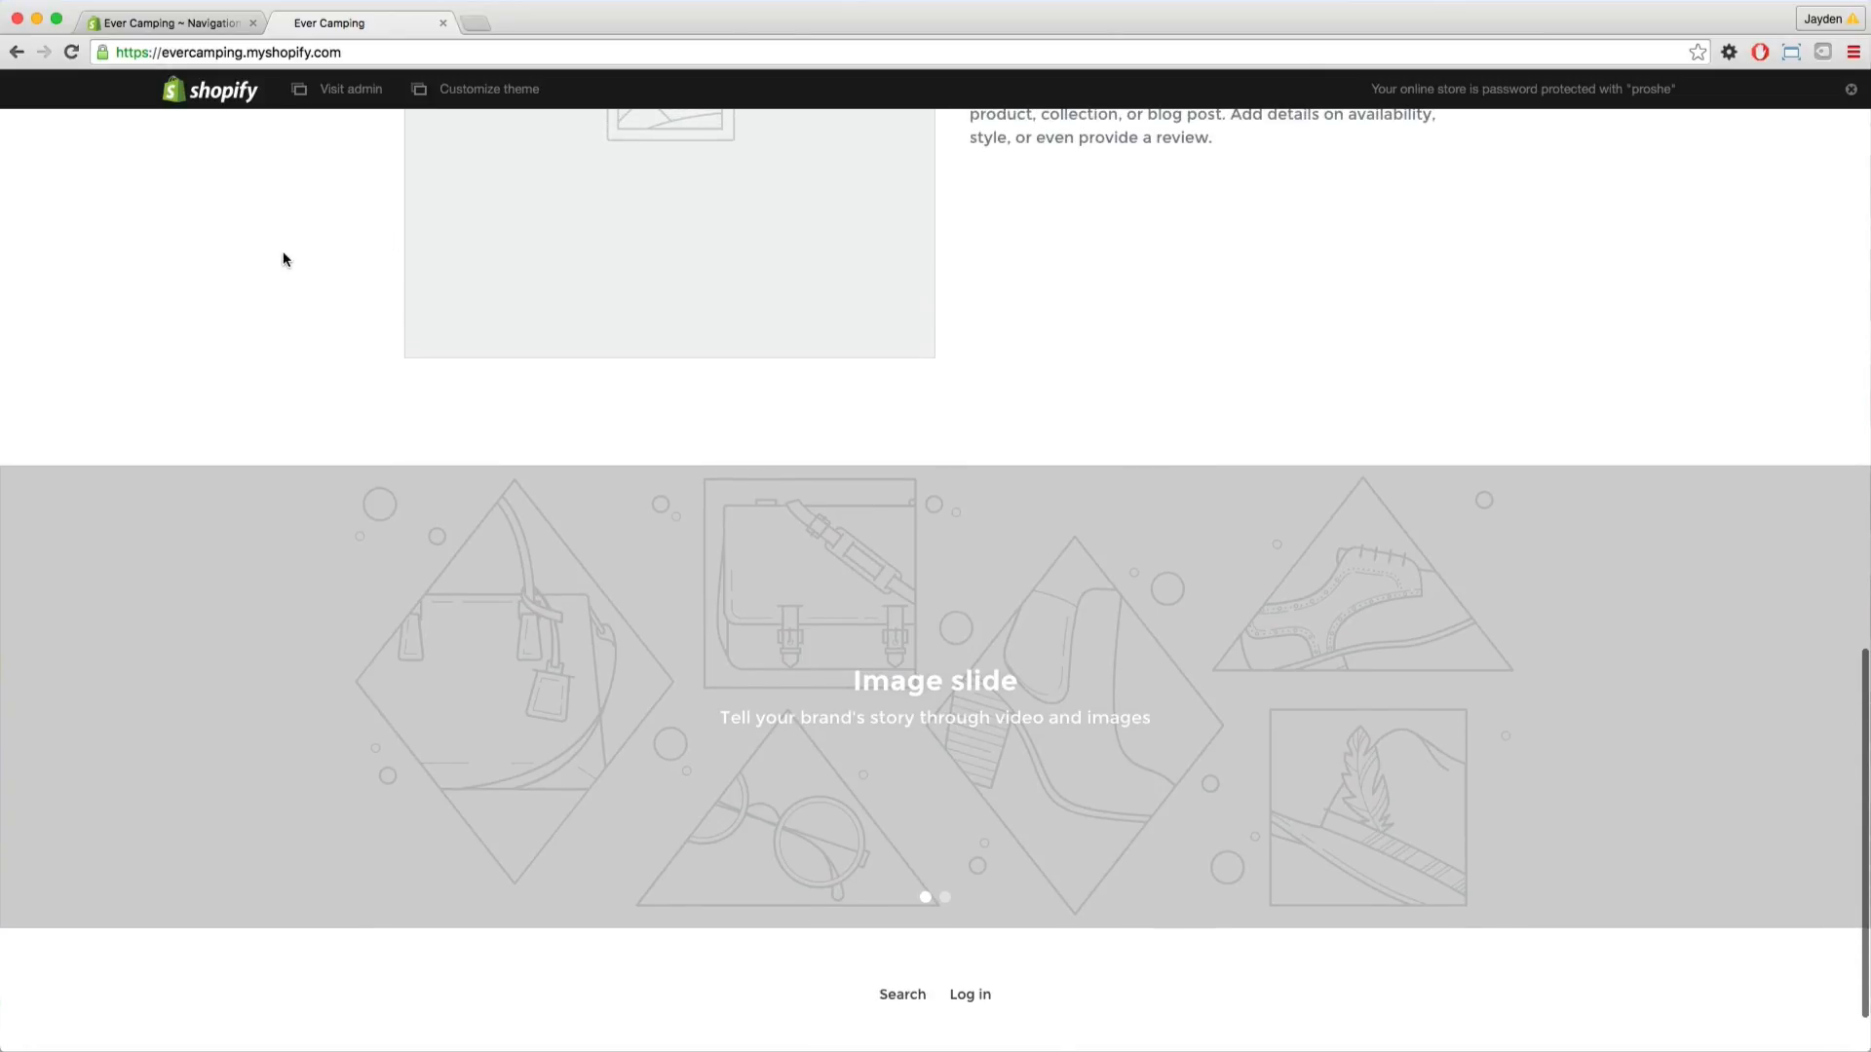
Return to the store admin and open the live Debut theme in the theme editor
click(159, 25)
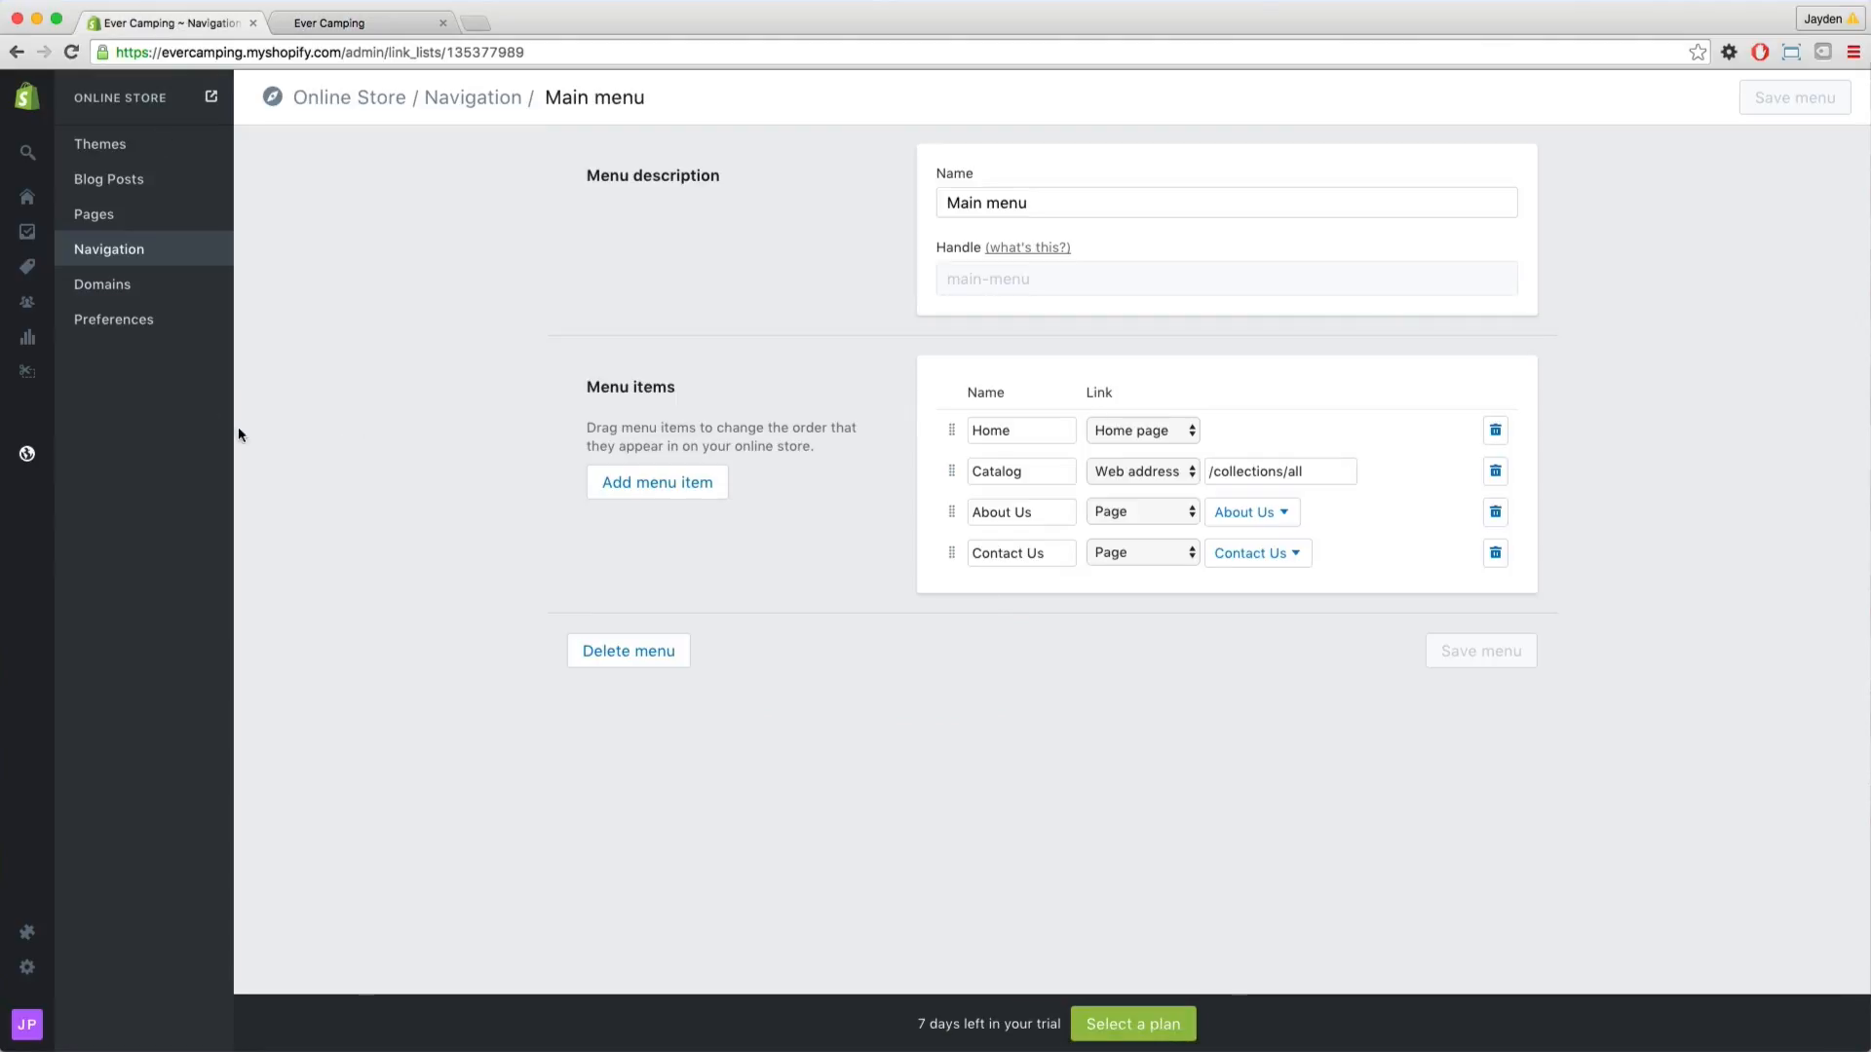
mouse_move(78, 488)
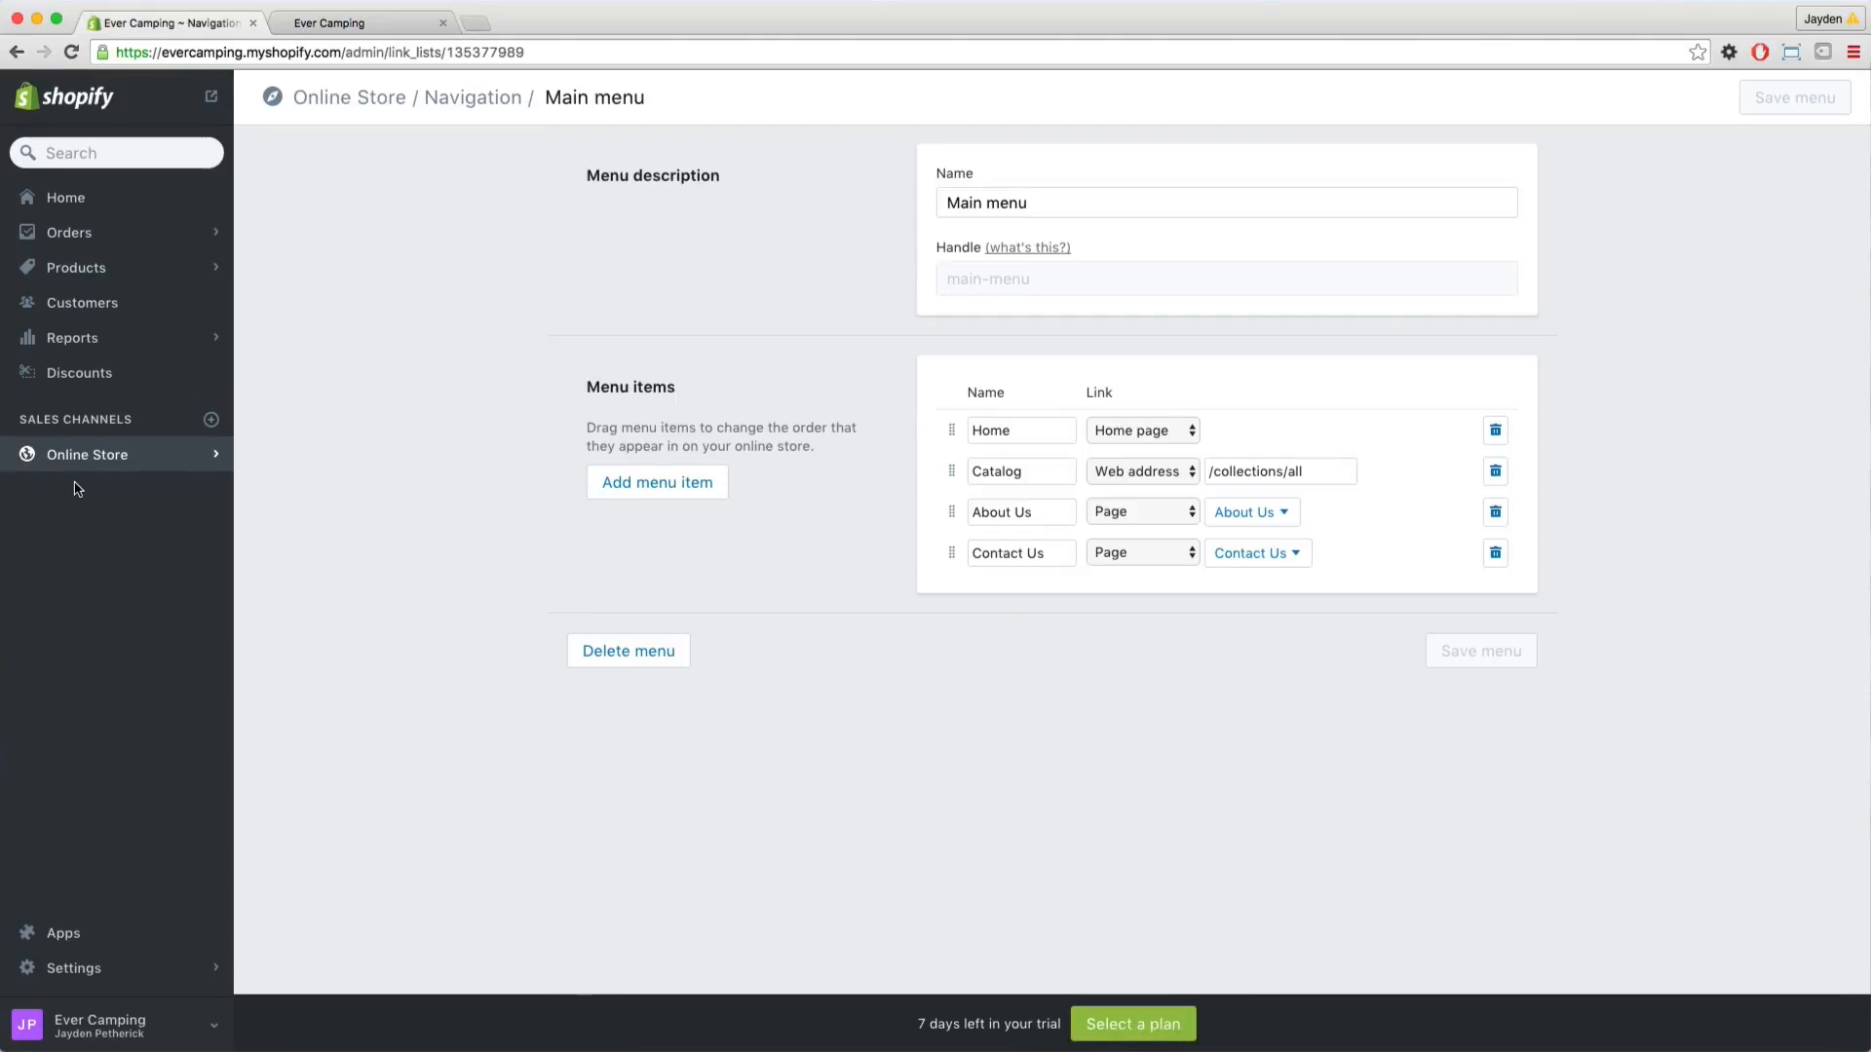
click(138, 456)
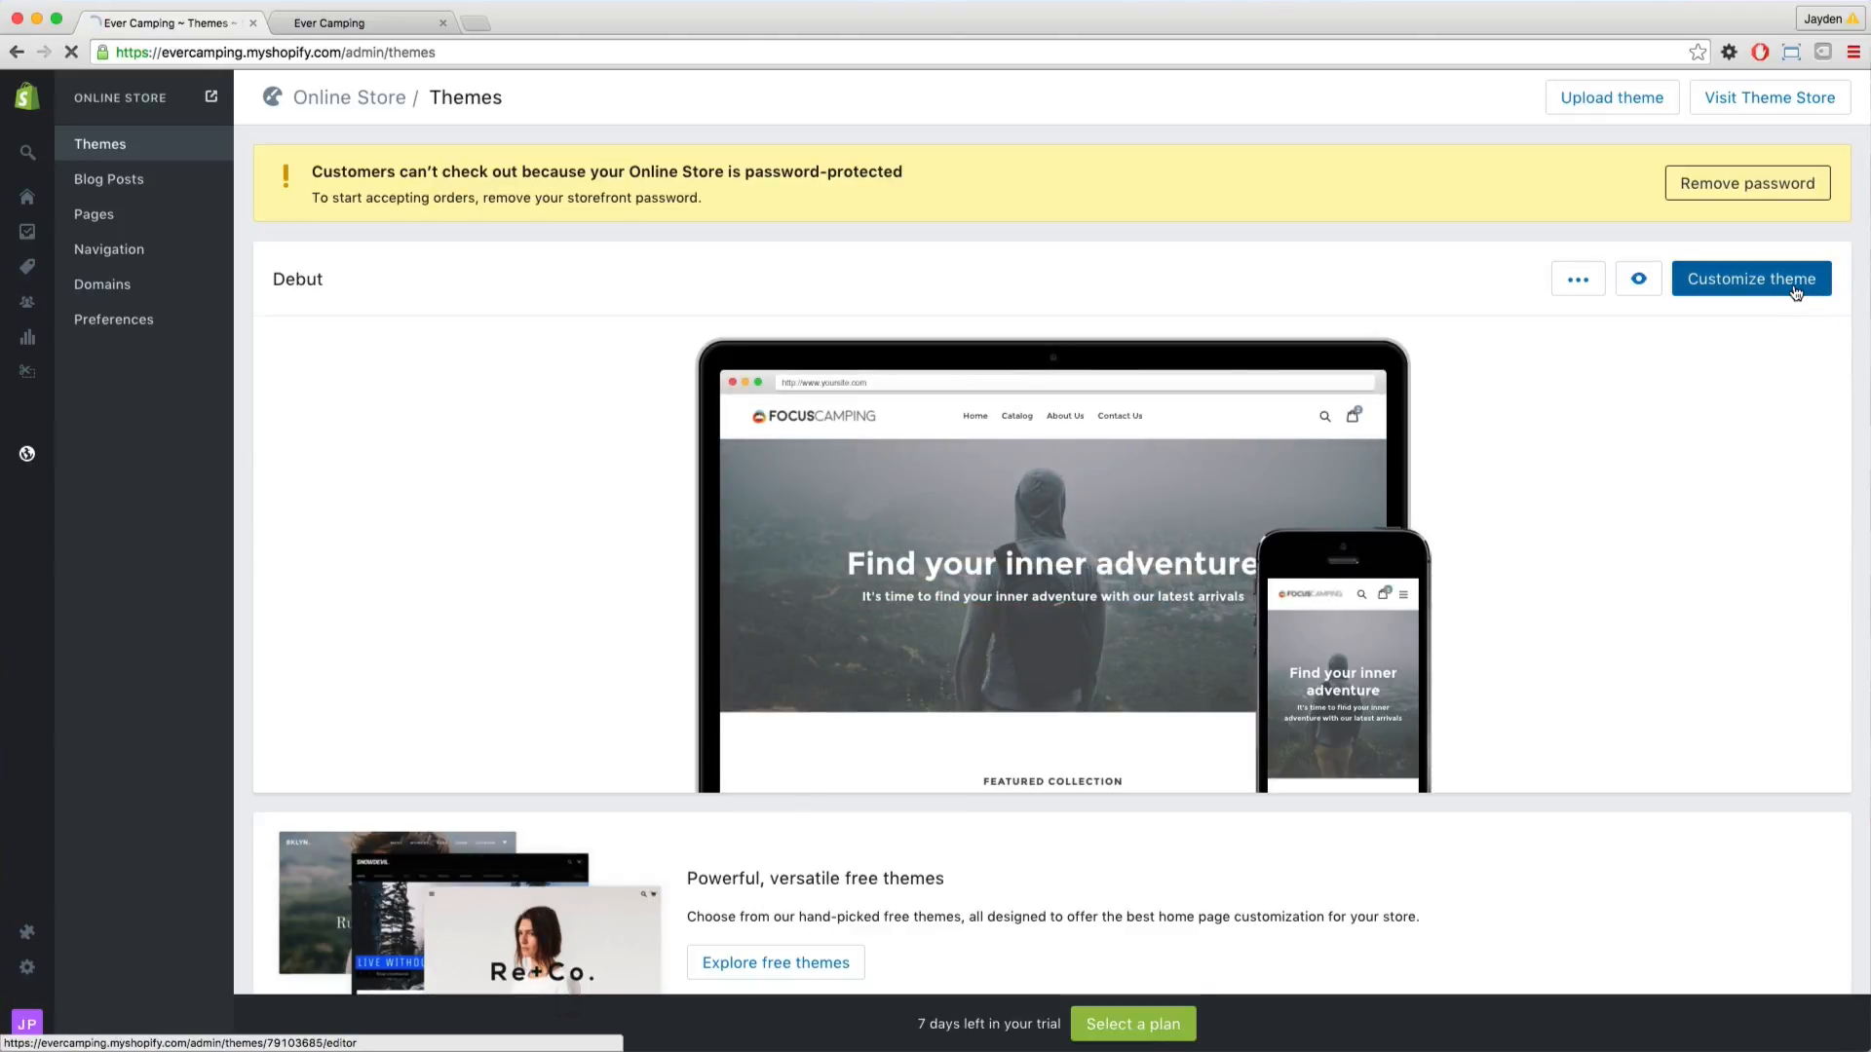
click(1796, 292)
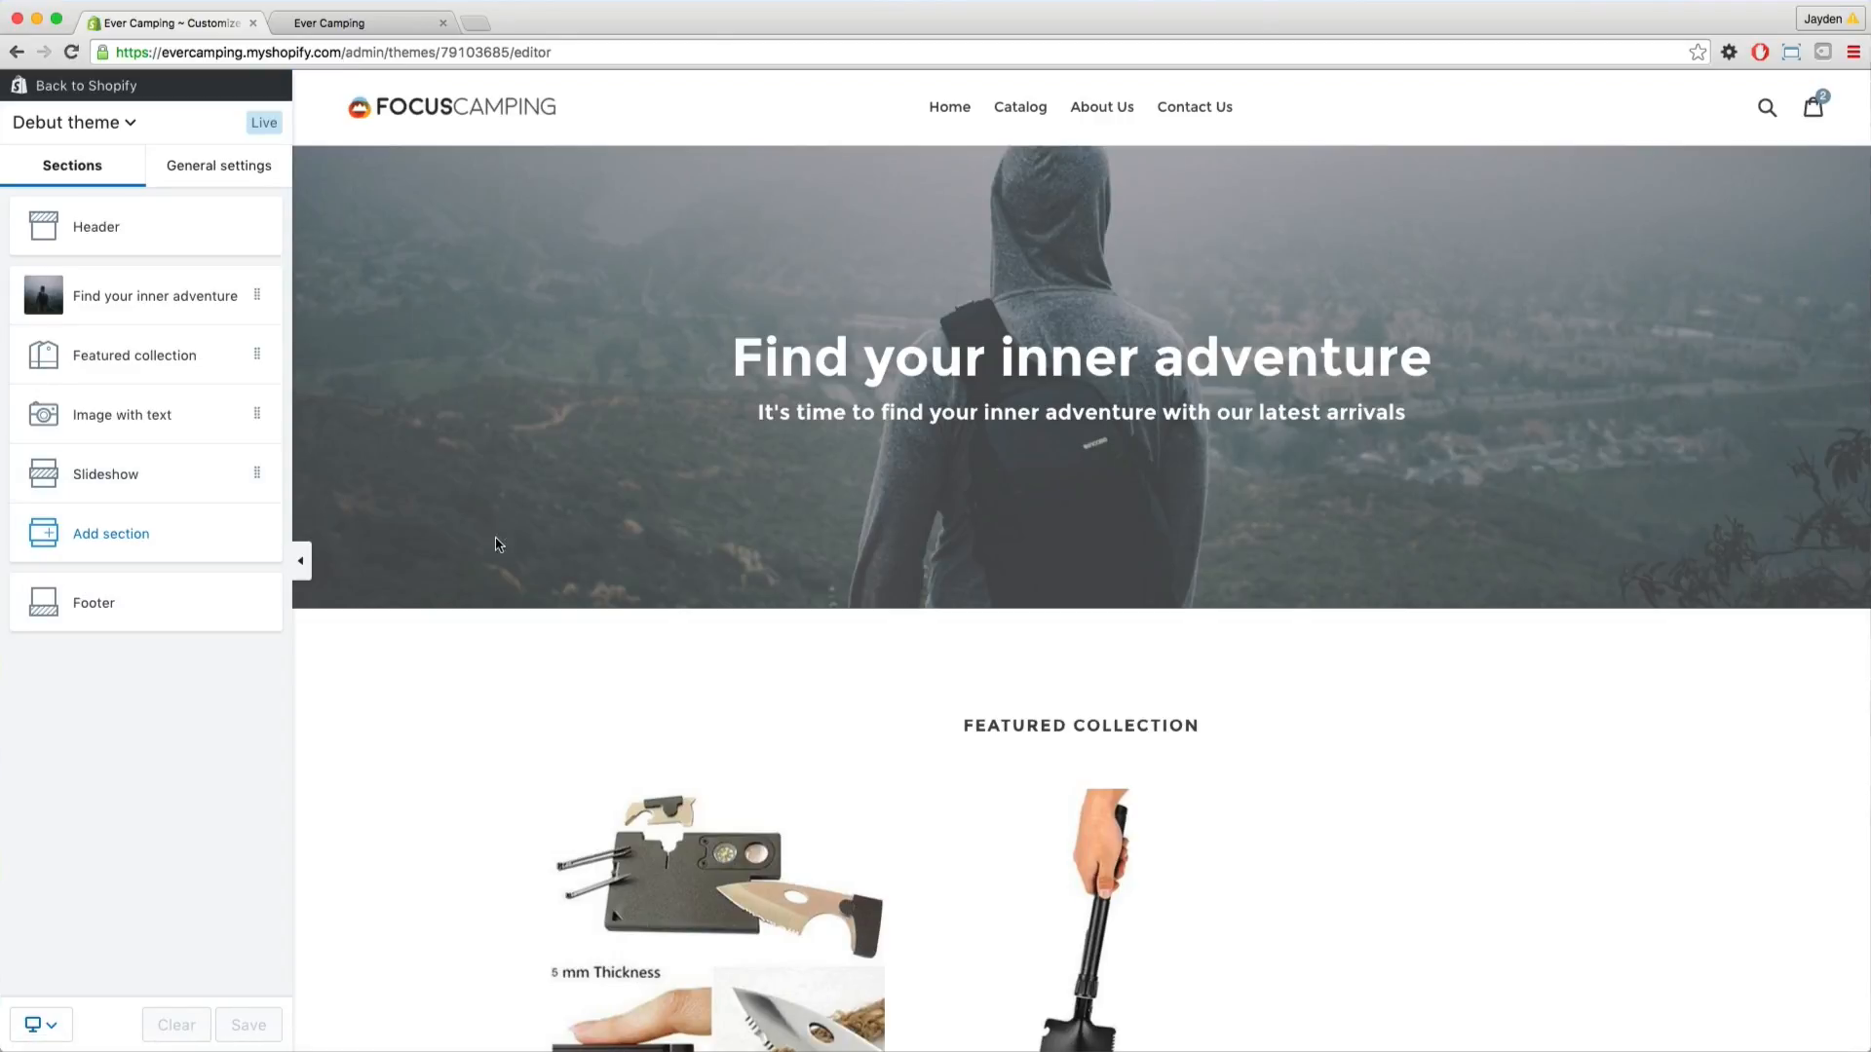
Delete the placeholder Image with text and Slideshow sections from the homepage, and save the theme
scroll(702, 397, down, 5)
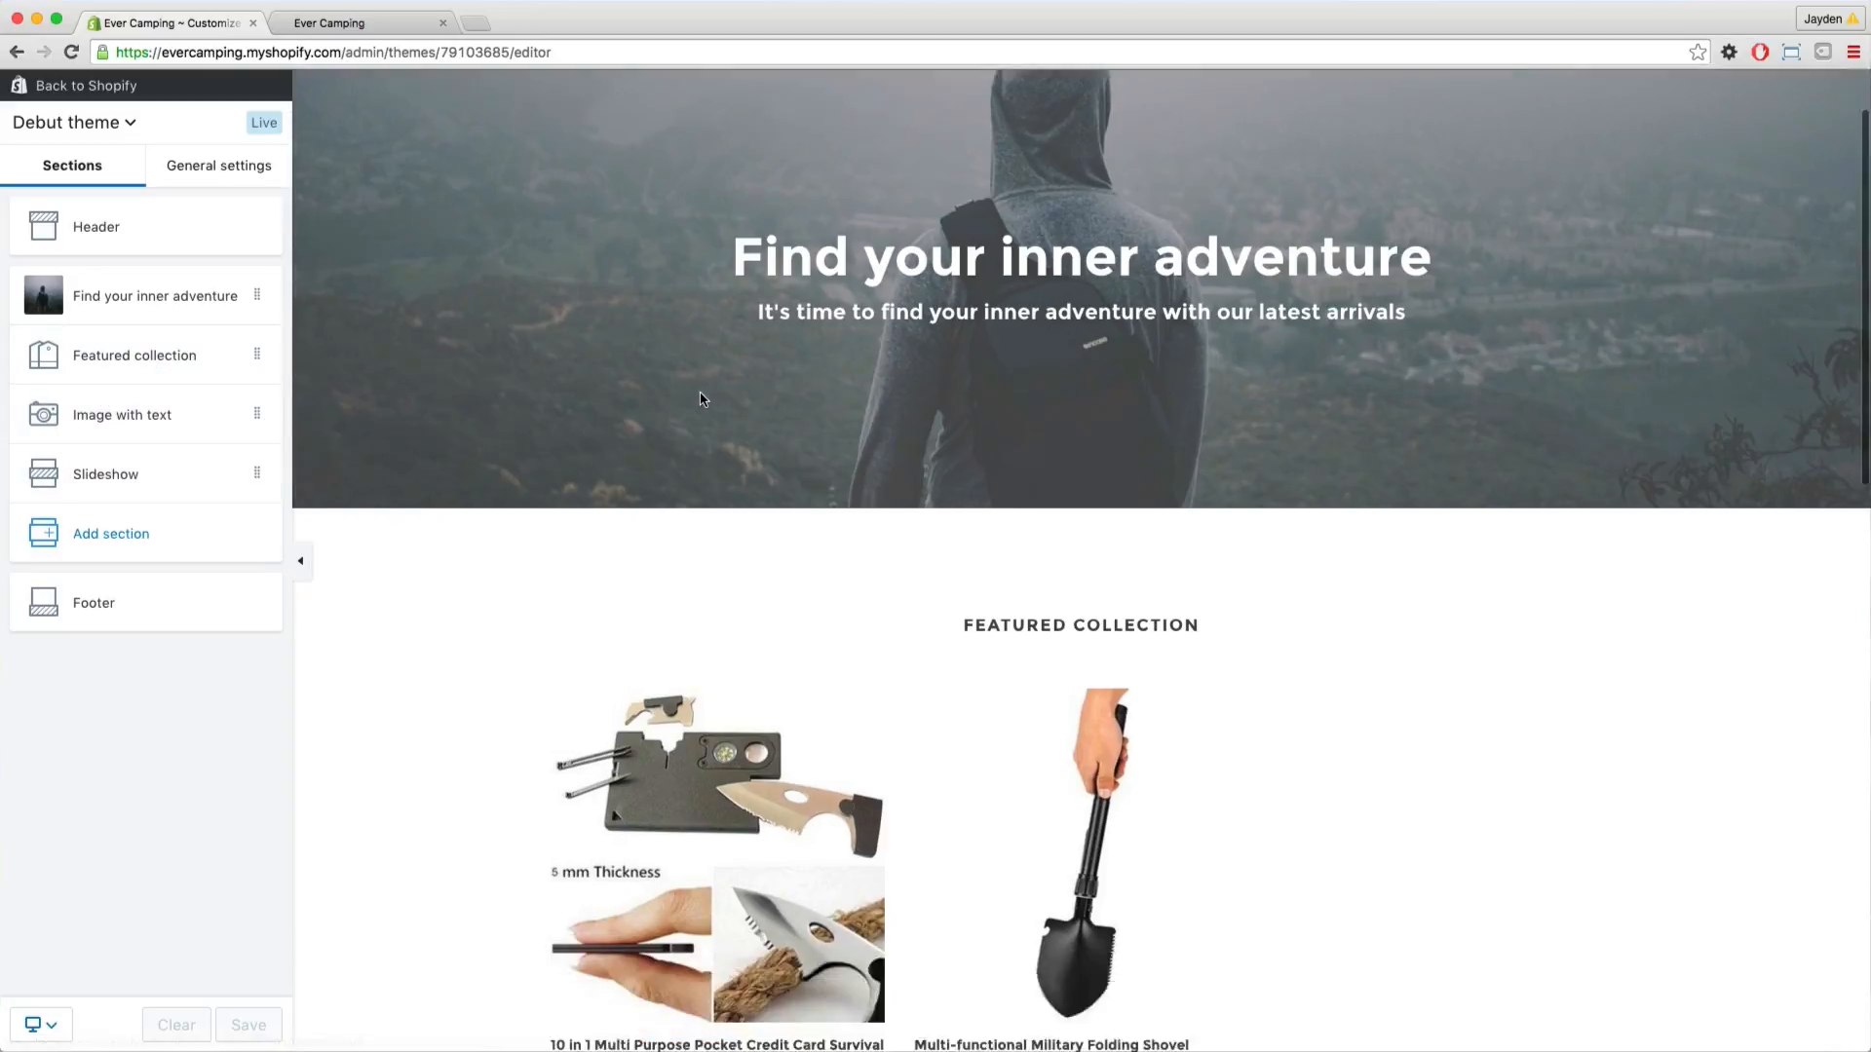
scroll(687, 347, down, 8)
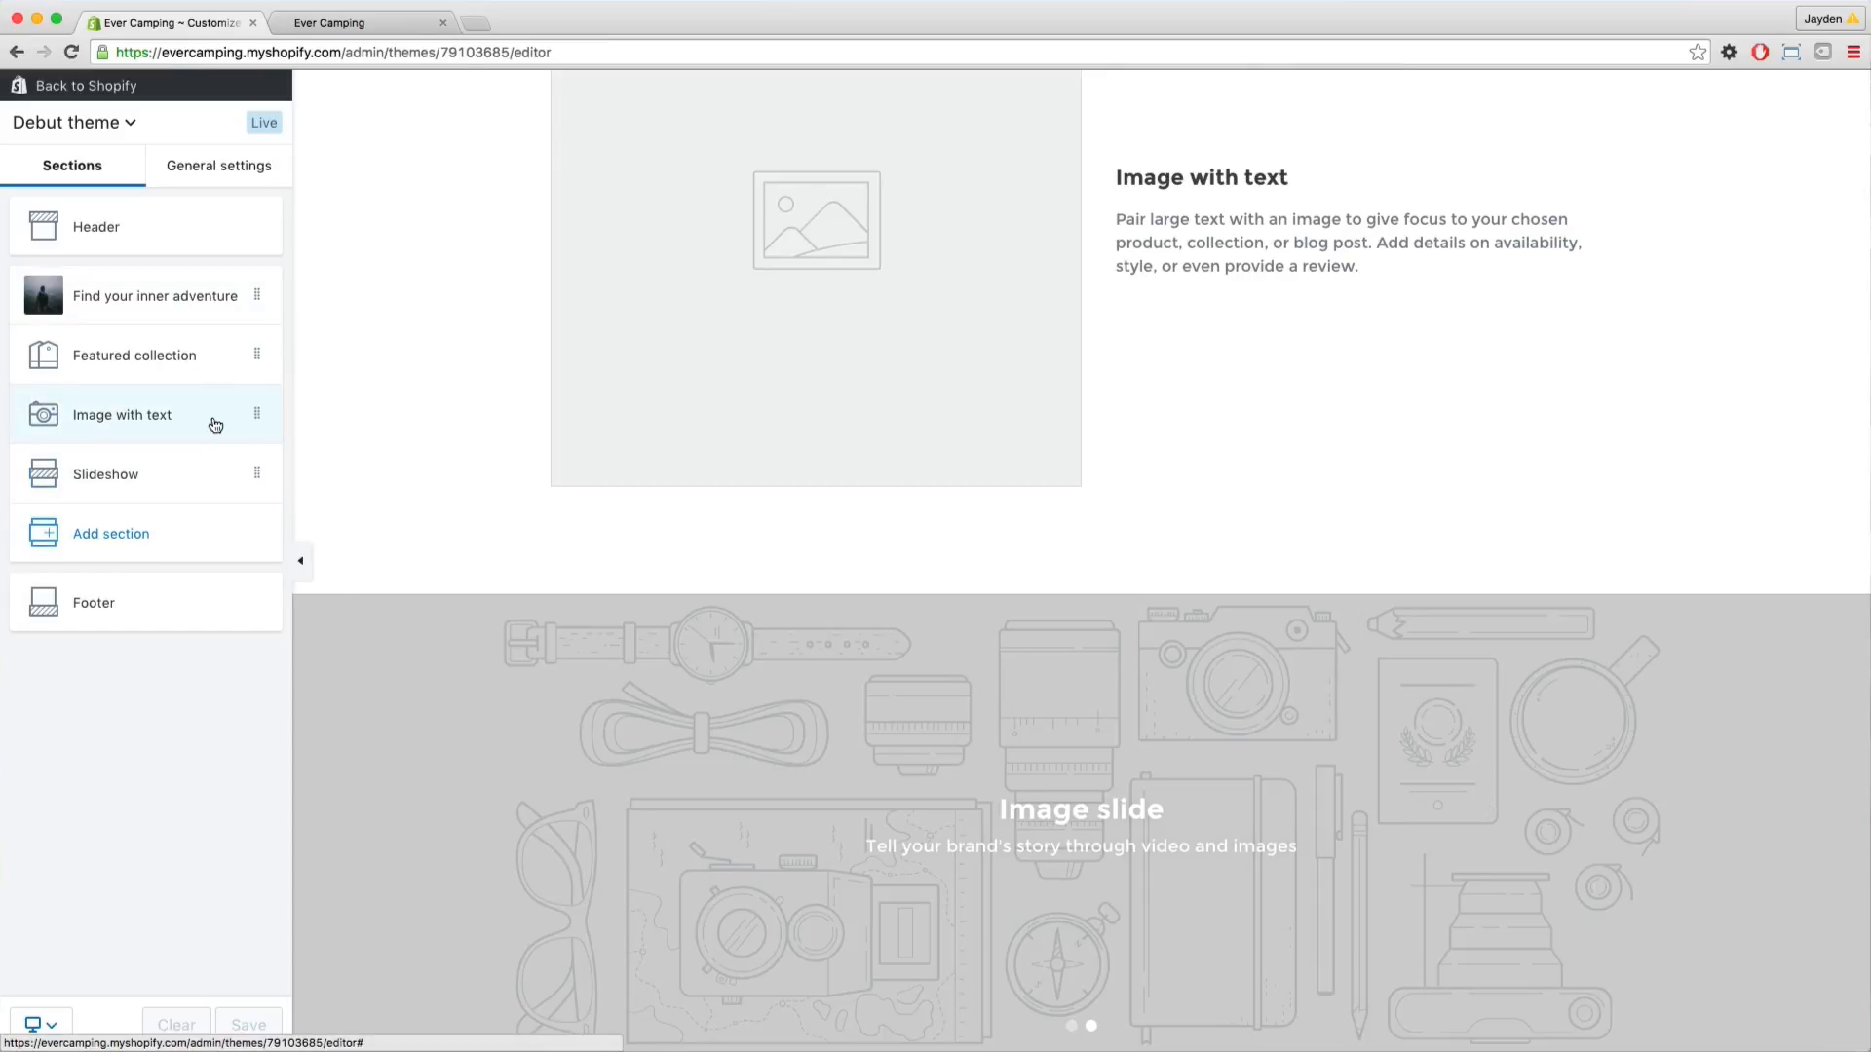
click(190, 427)
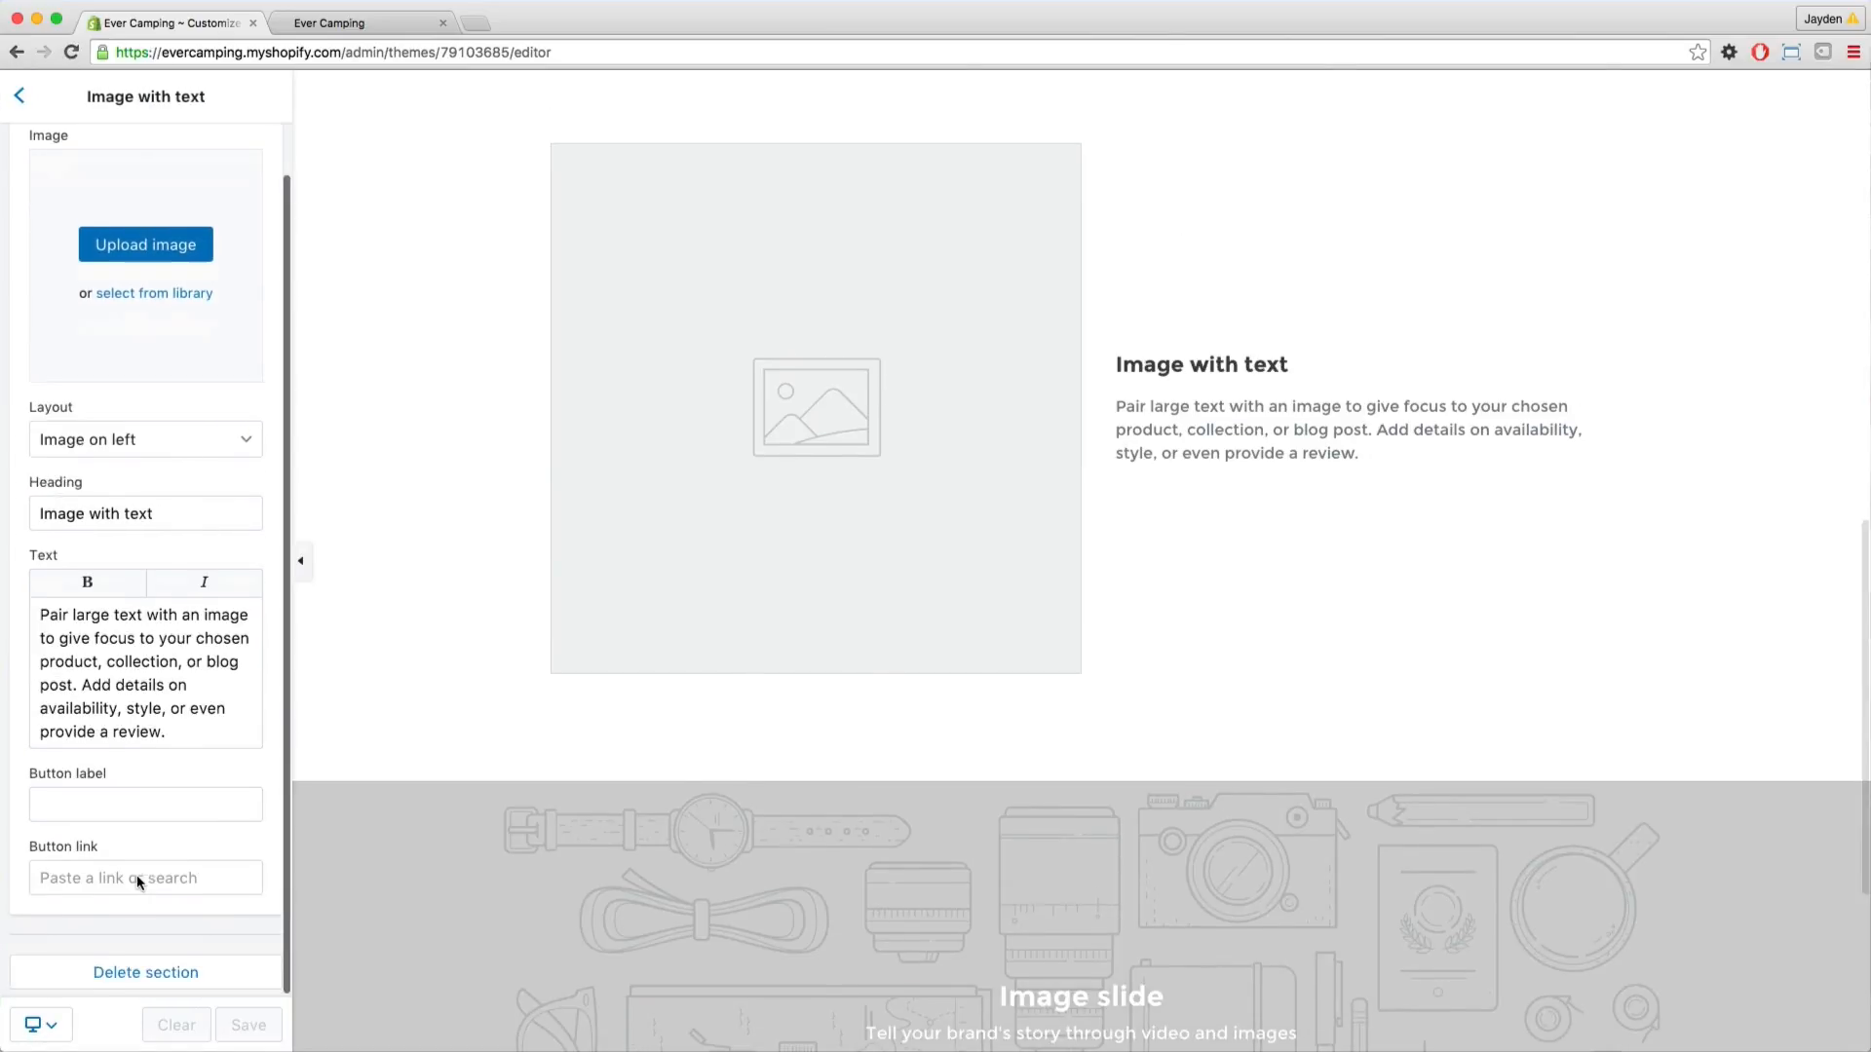
click(165, 970)
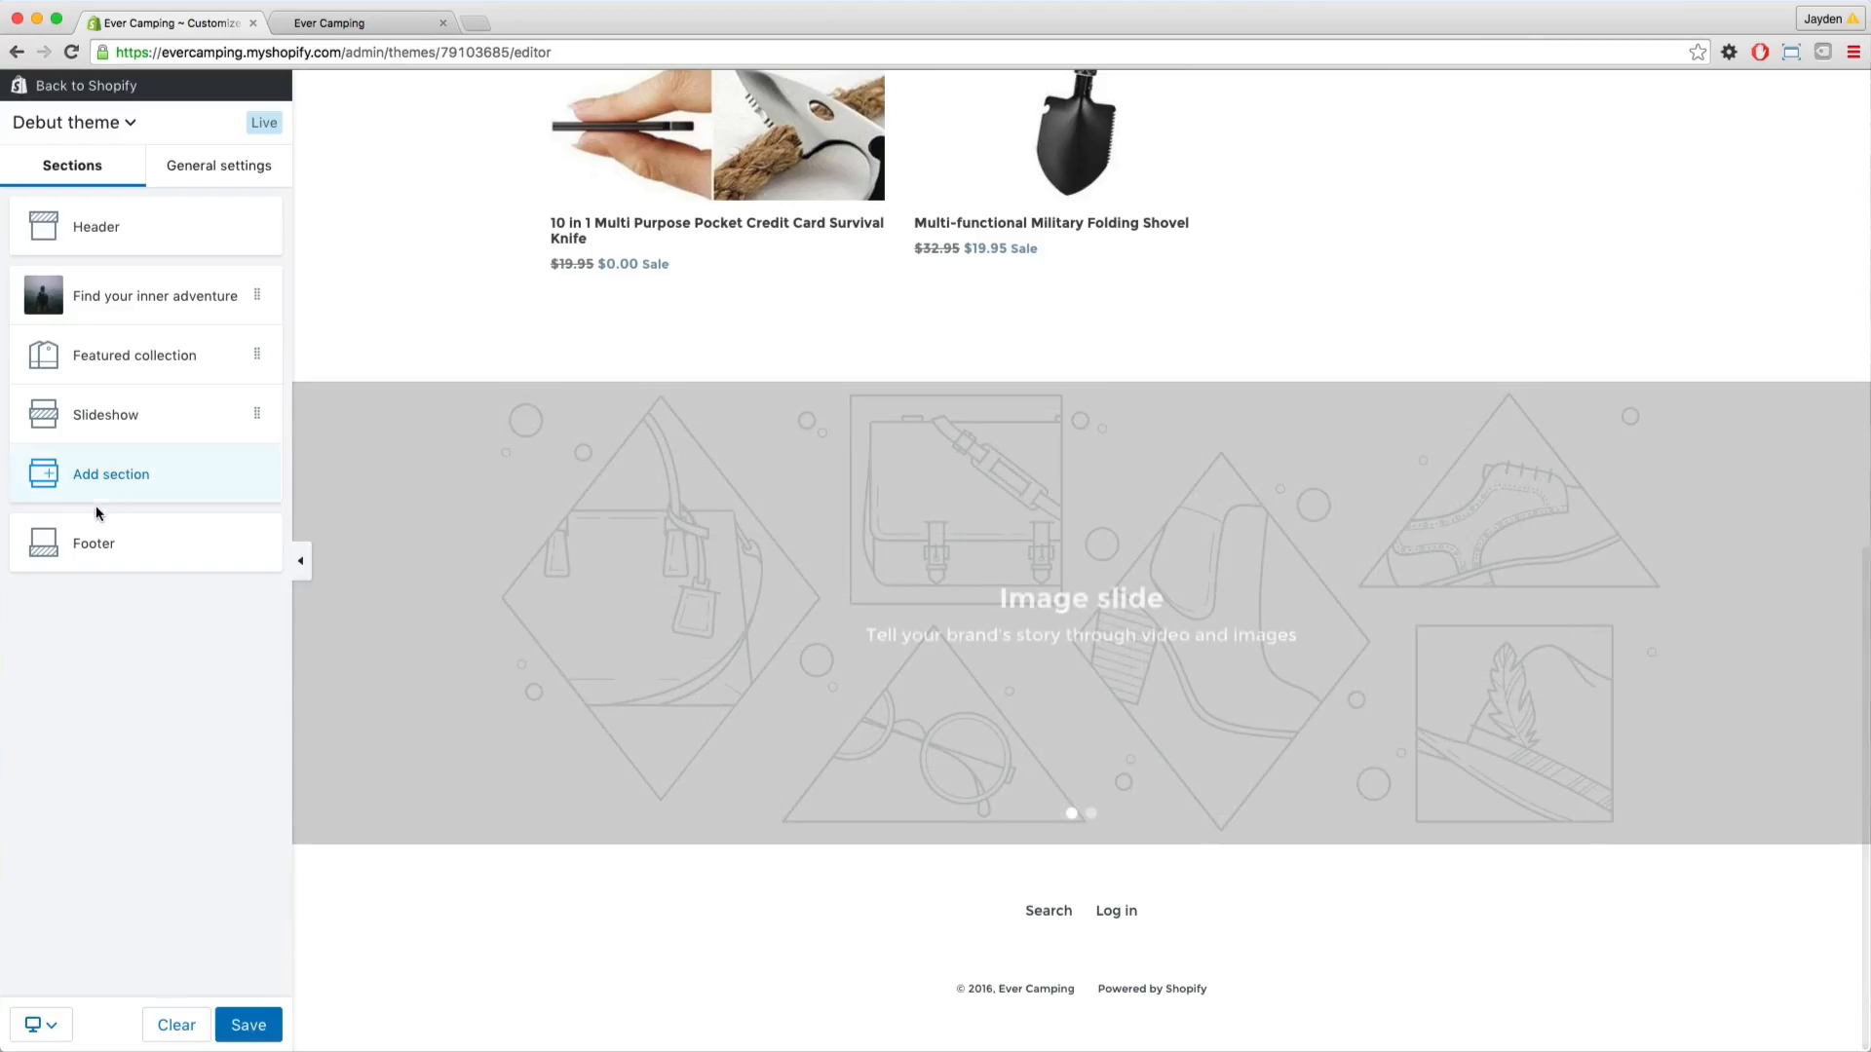
click(188, 413)
click(151, 729)
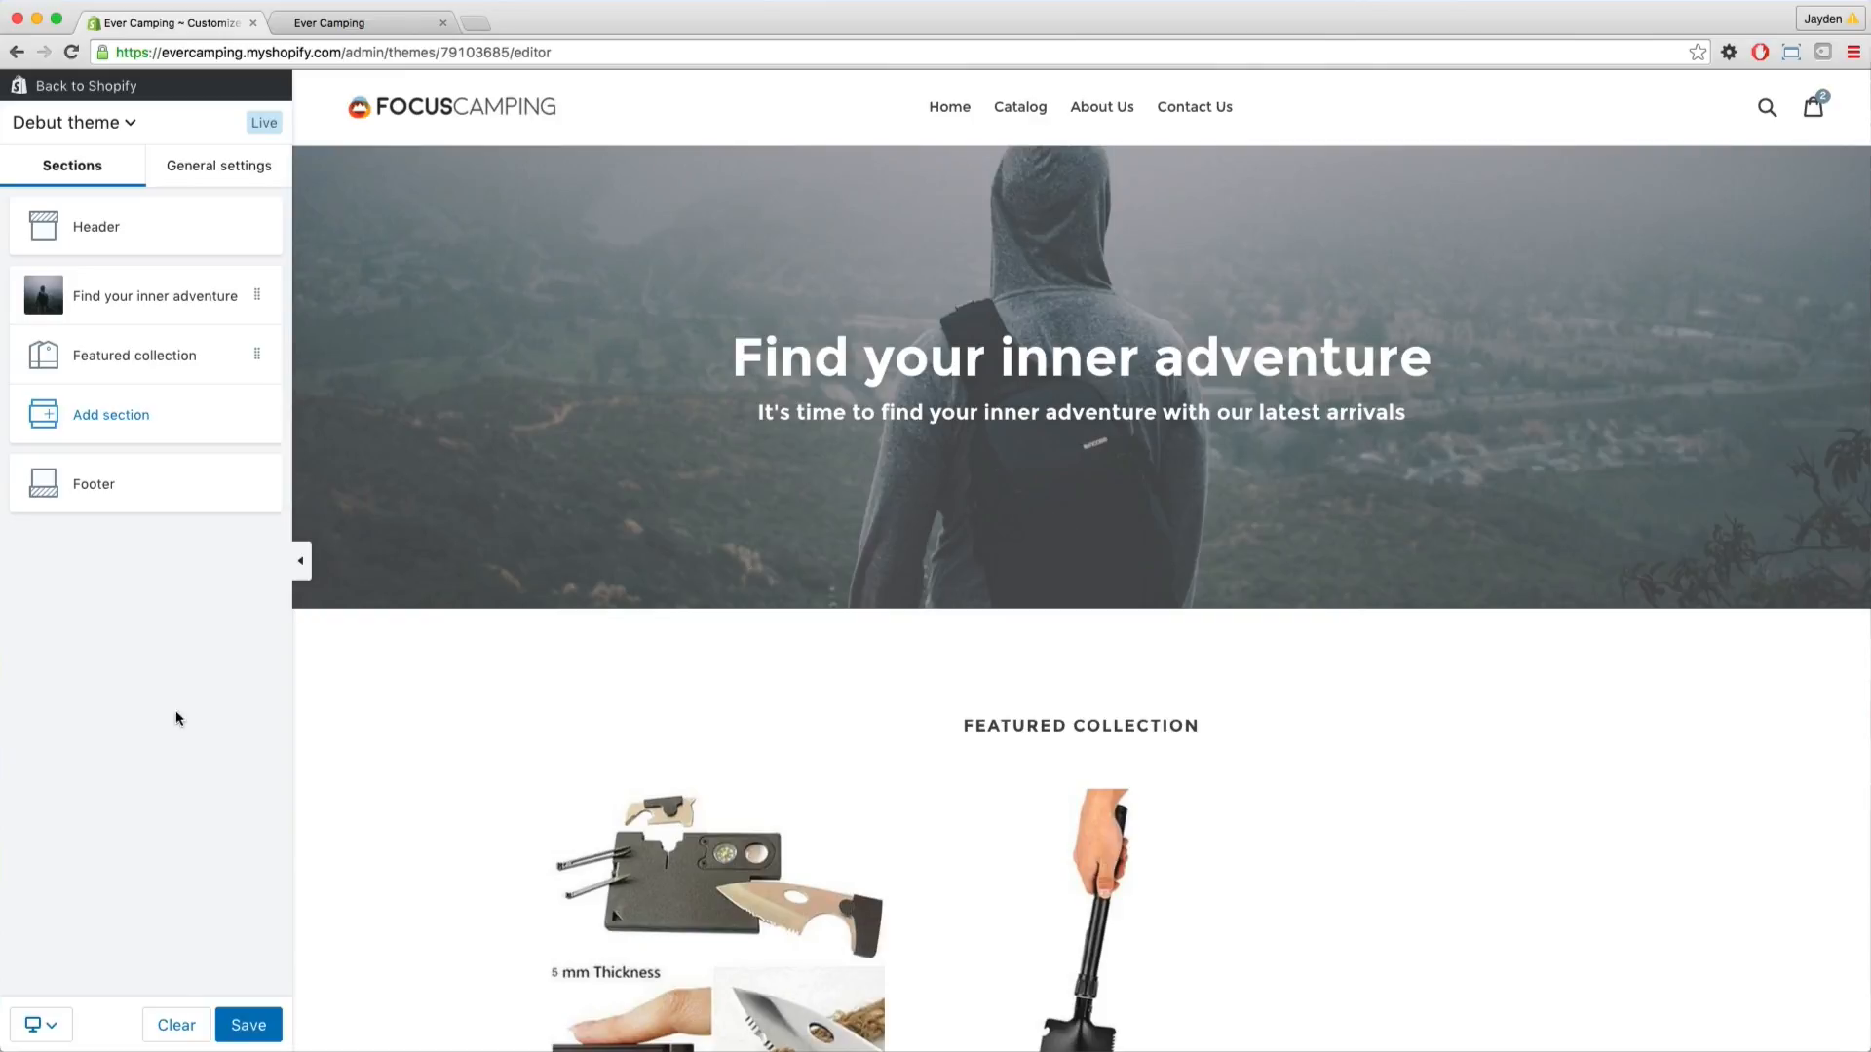
click(267, 1029)
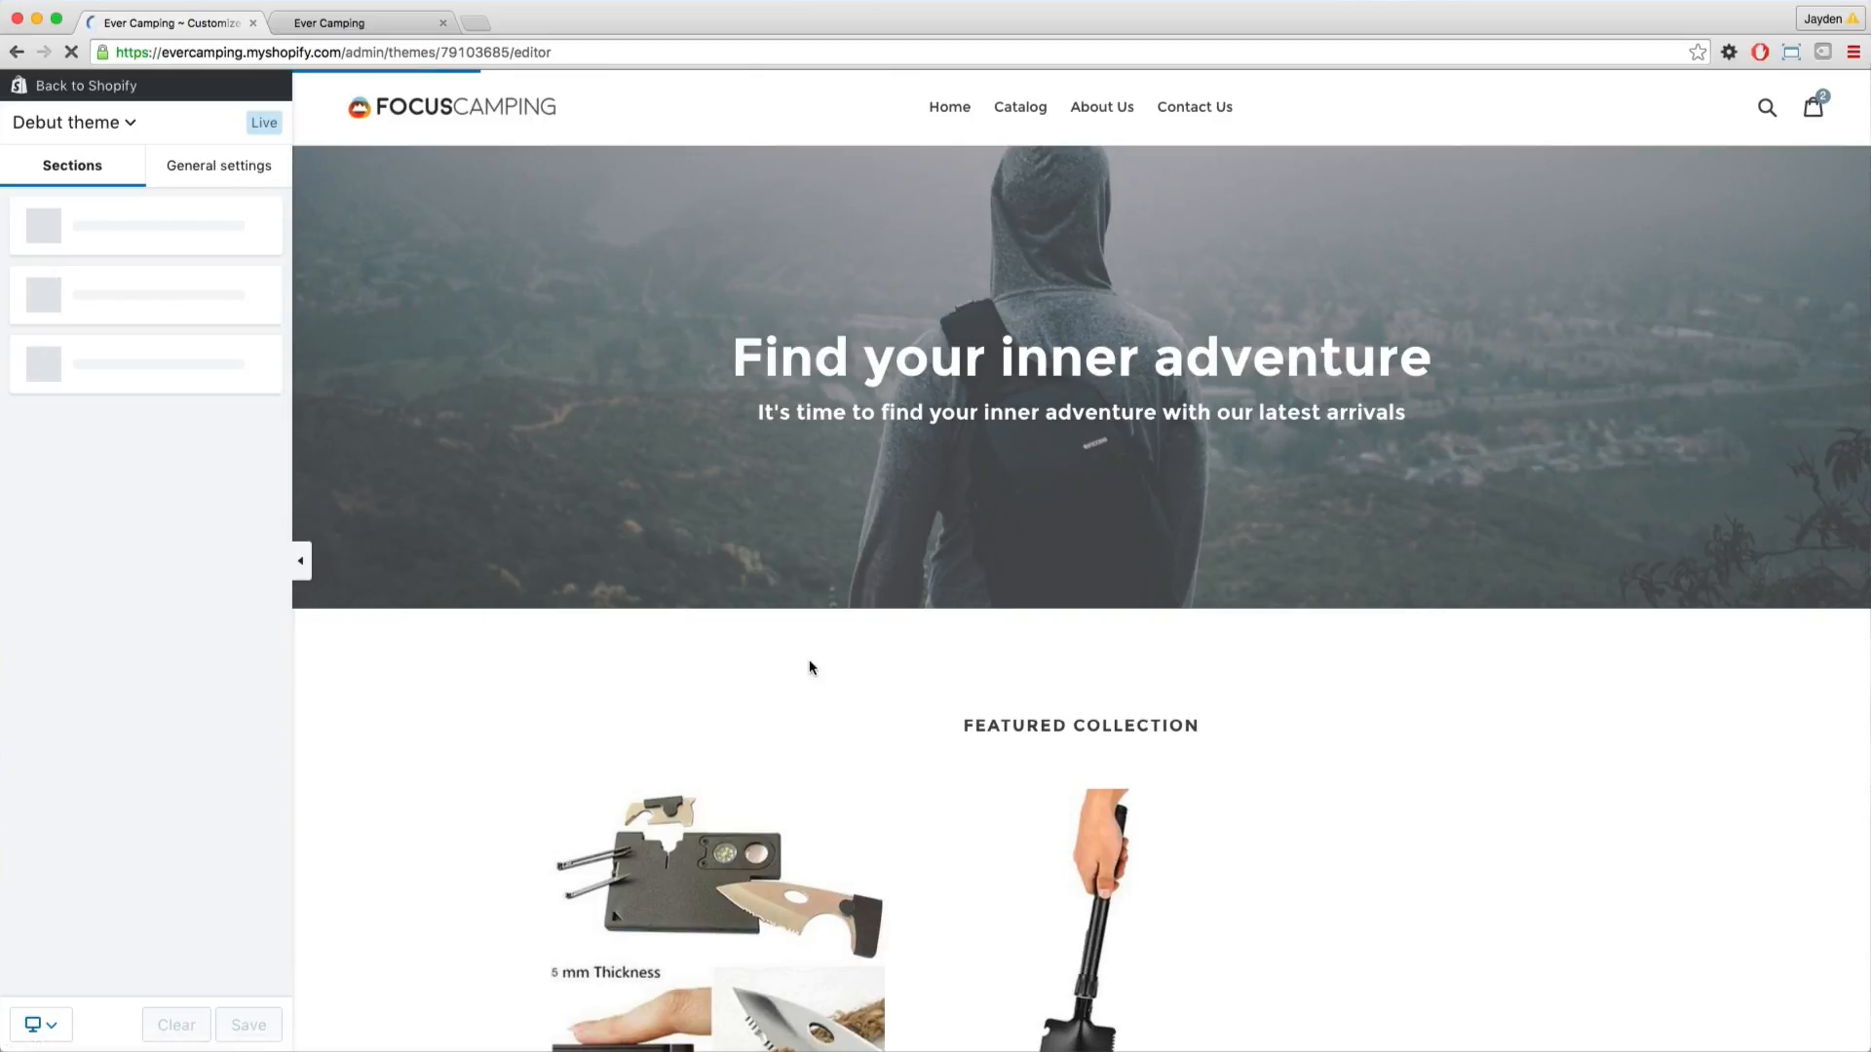
Review the Catalog, About Us and Contact Us pages in the theme preview, reading About Us down to its footer
click(1036, 105)
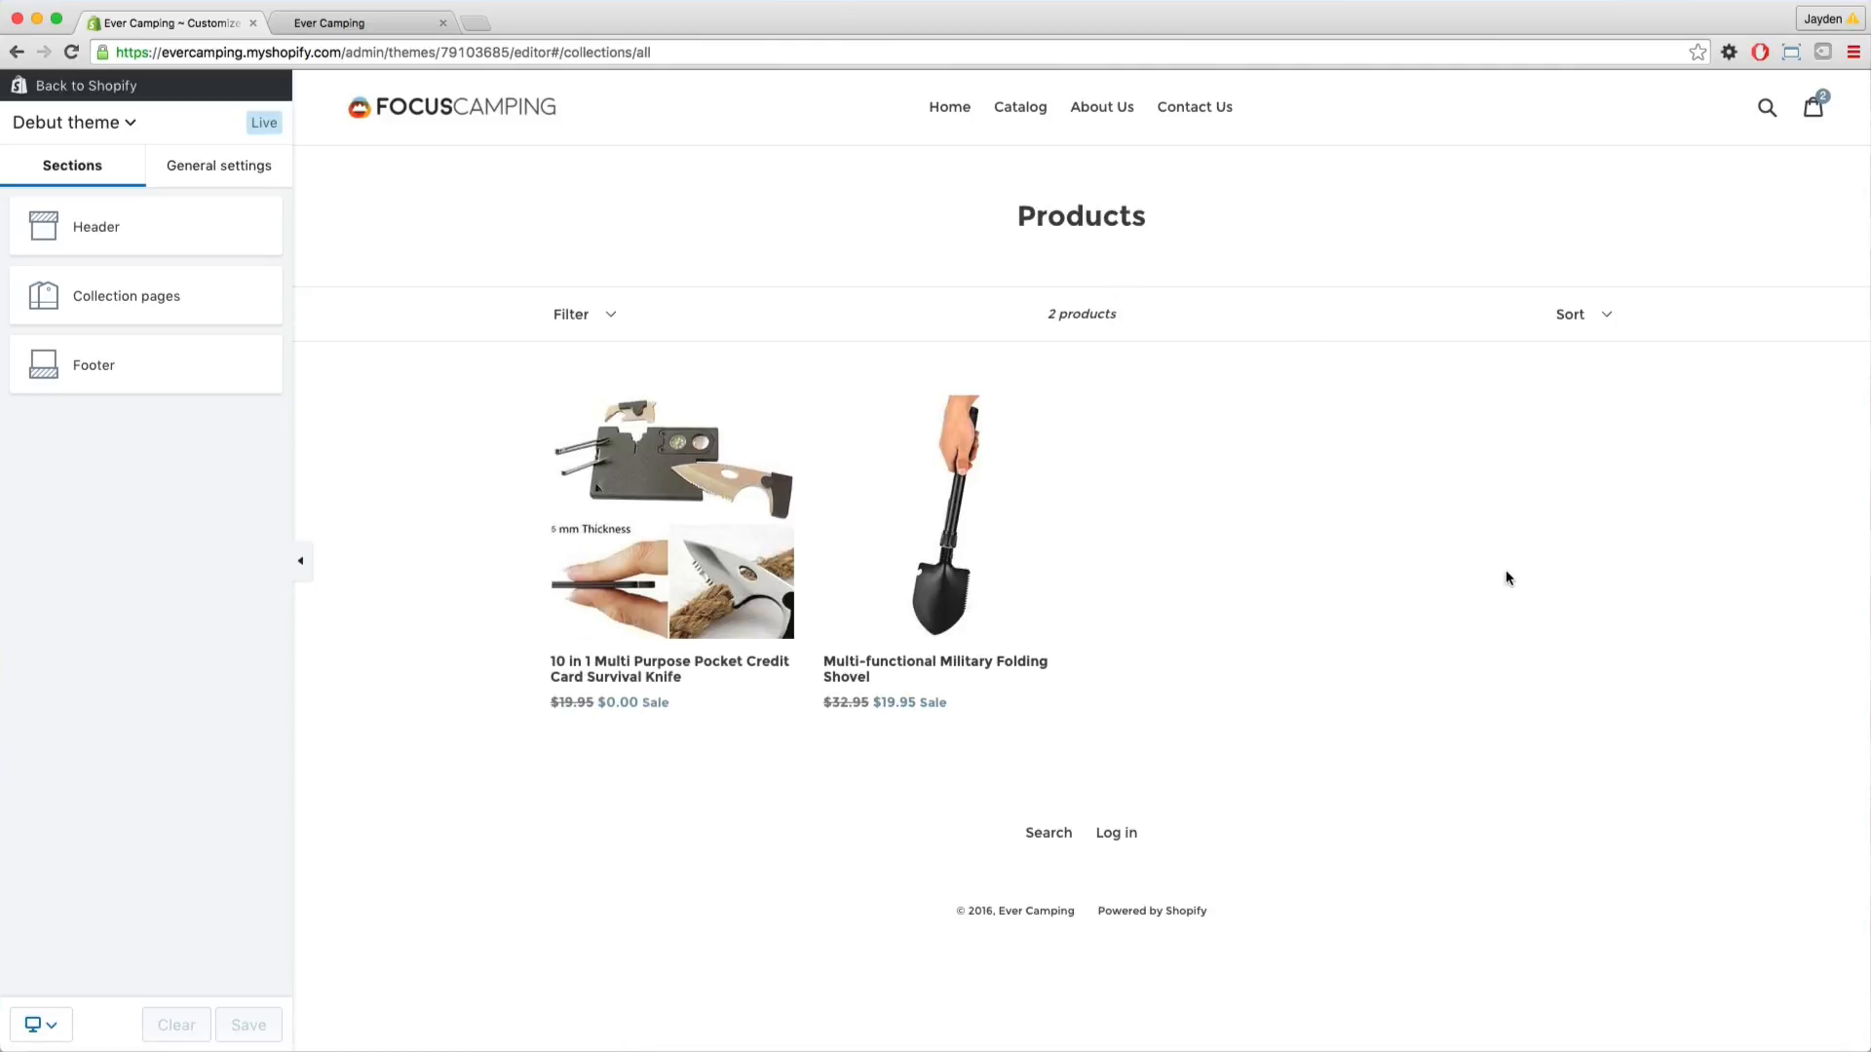
click(1109, 108)
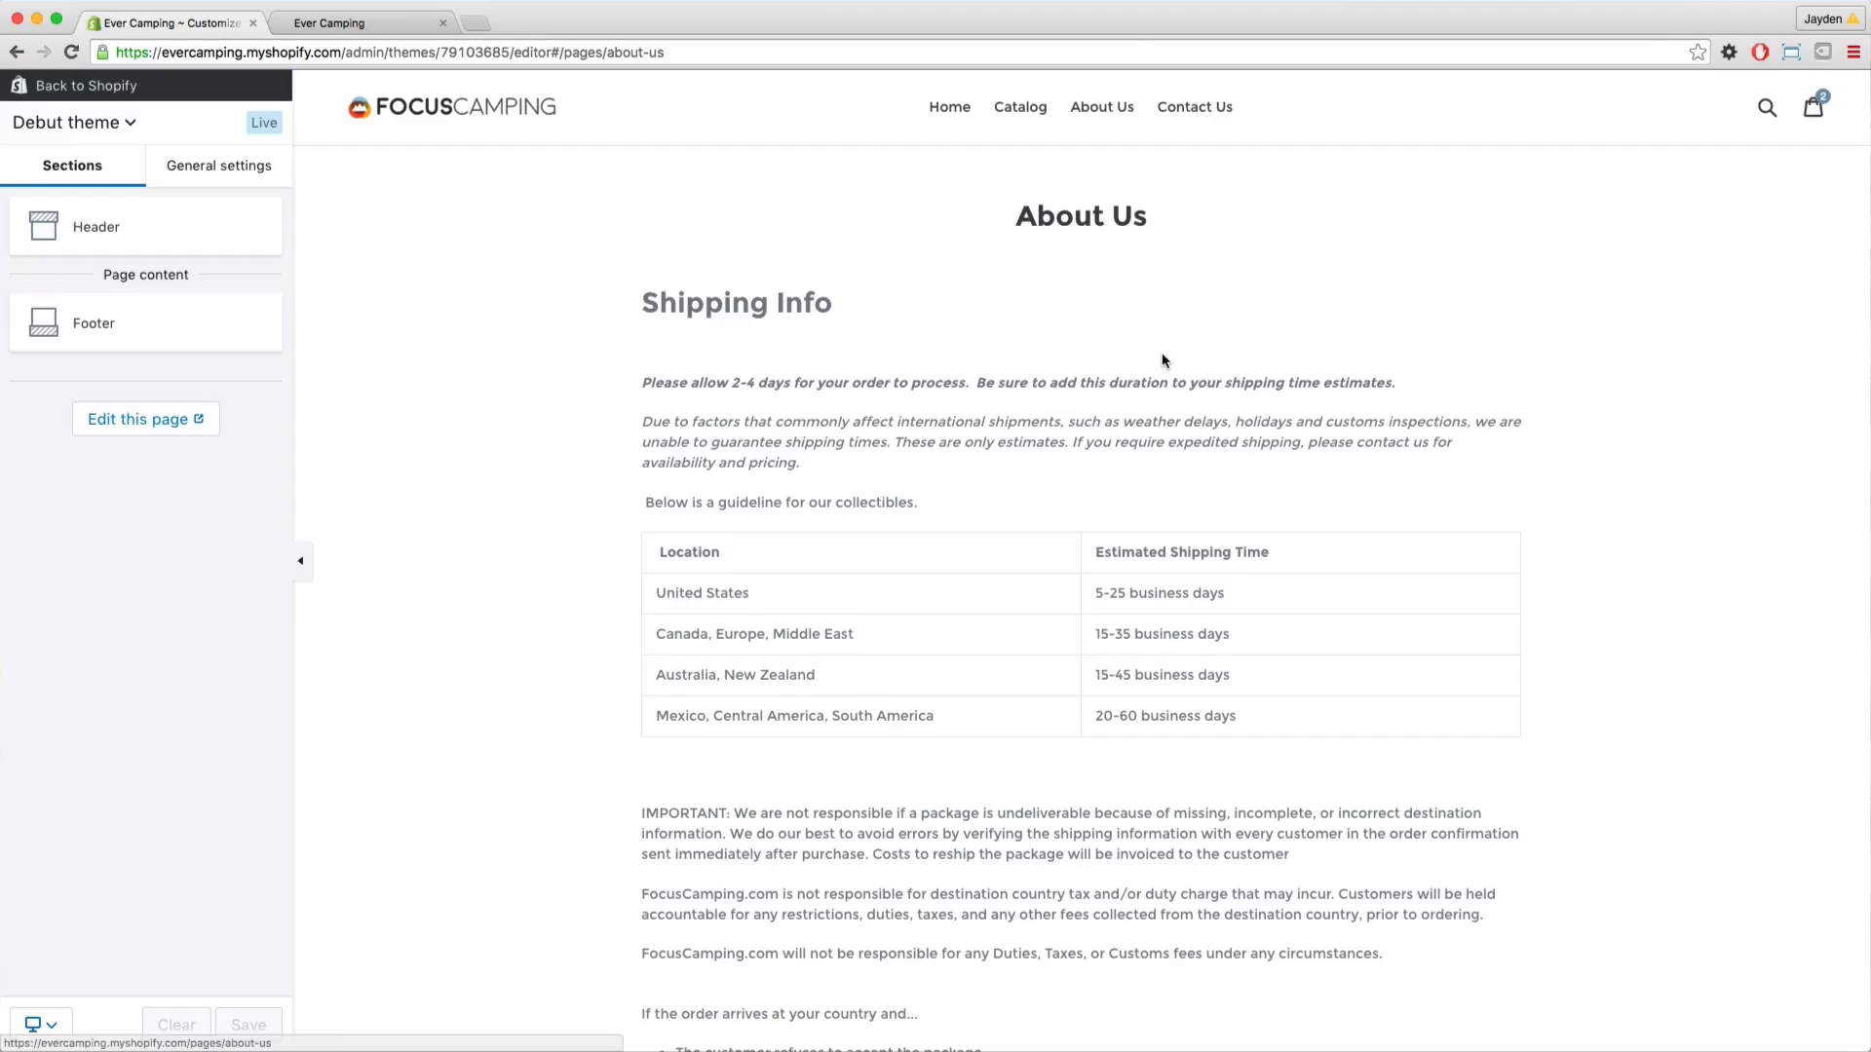
scroll(1237, 366, down, 1)
scroll(1237, 366, down, 5)
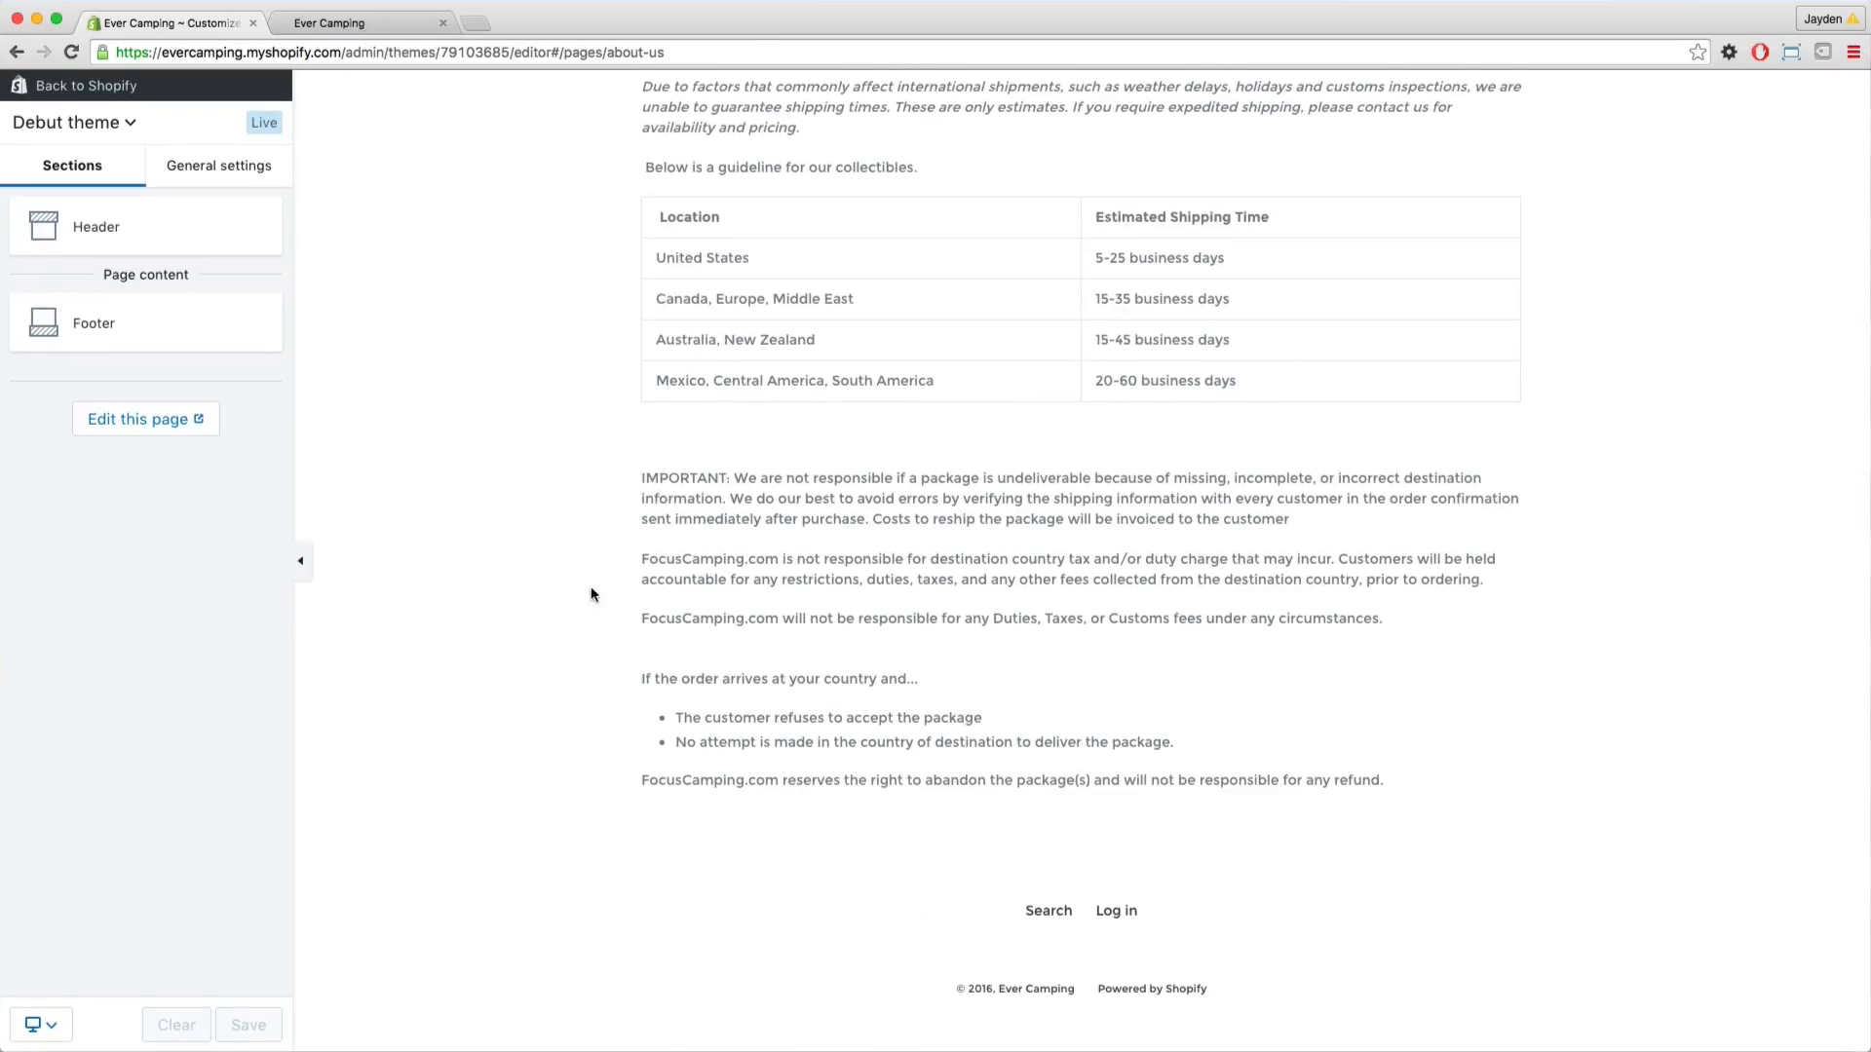
scroll(620, 409, up, 5)
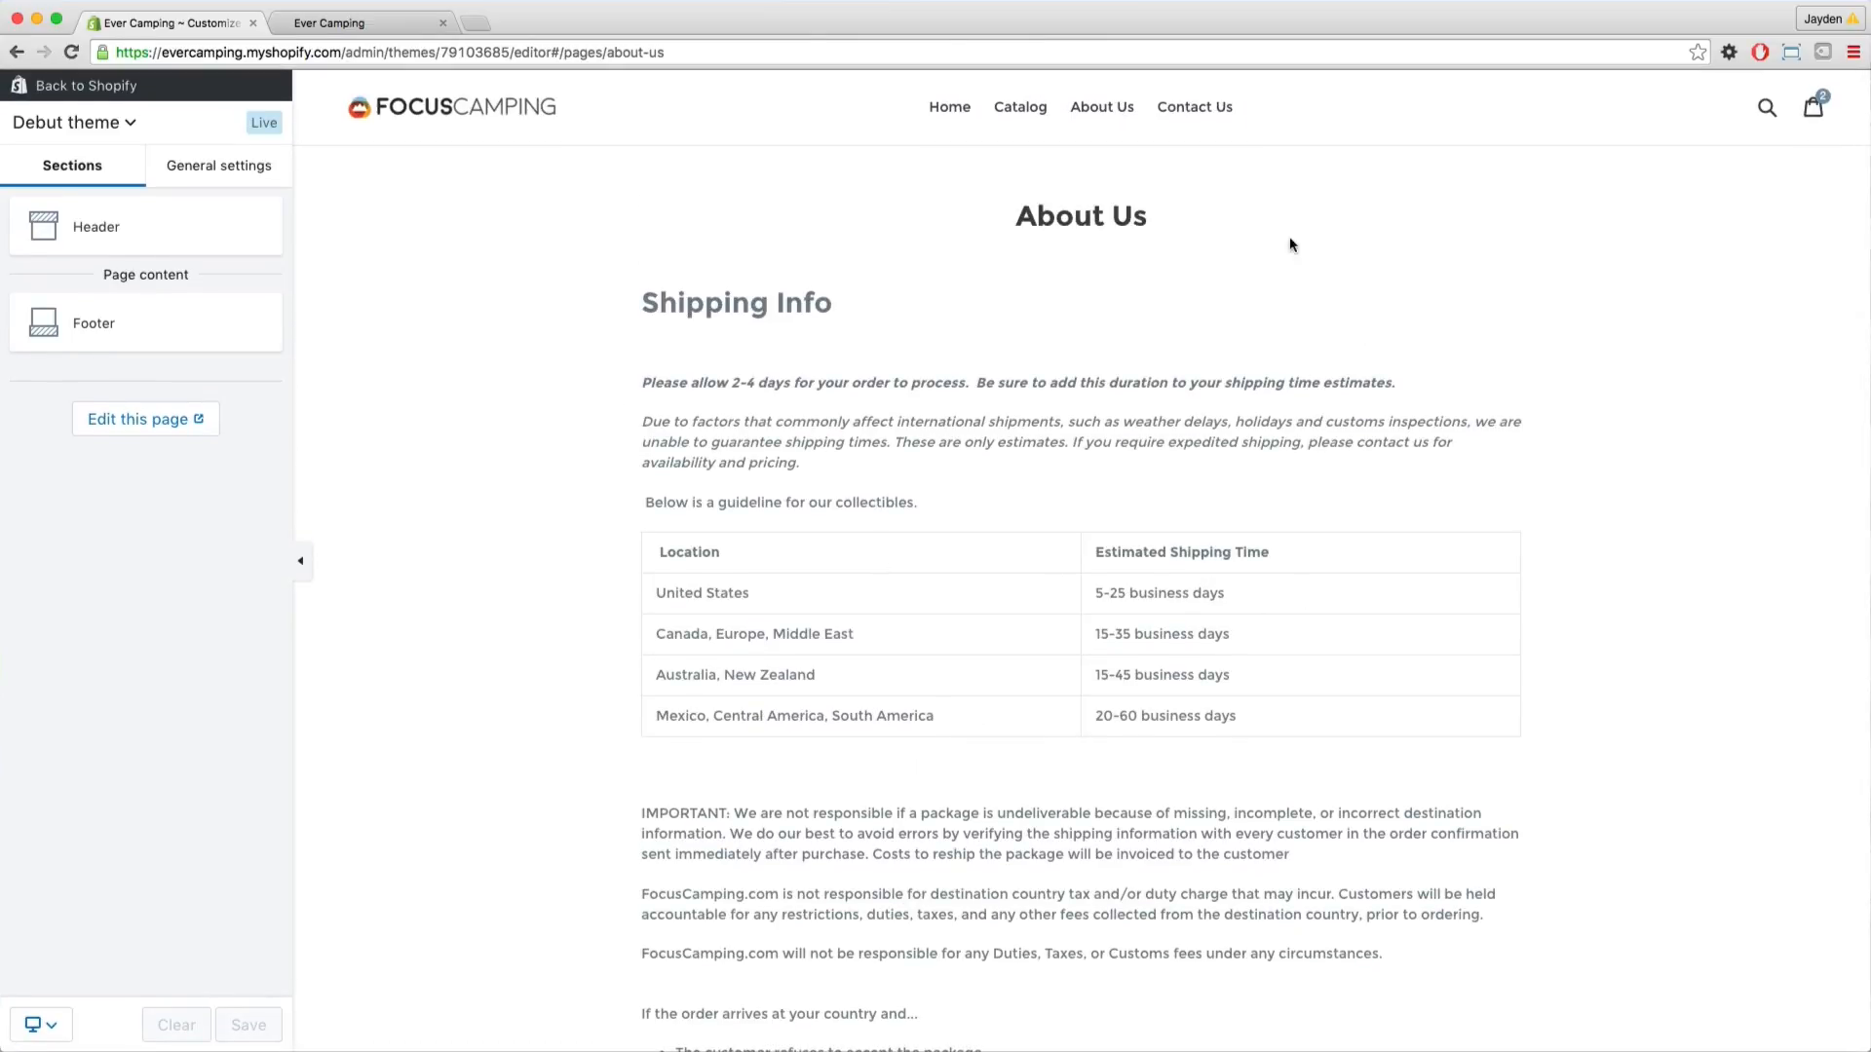
click(1194, 109)
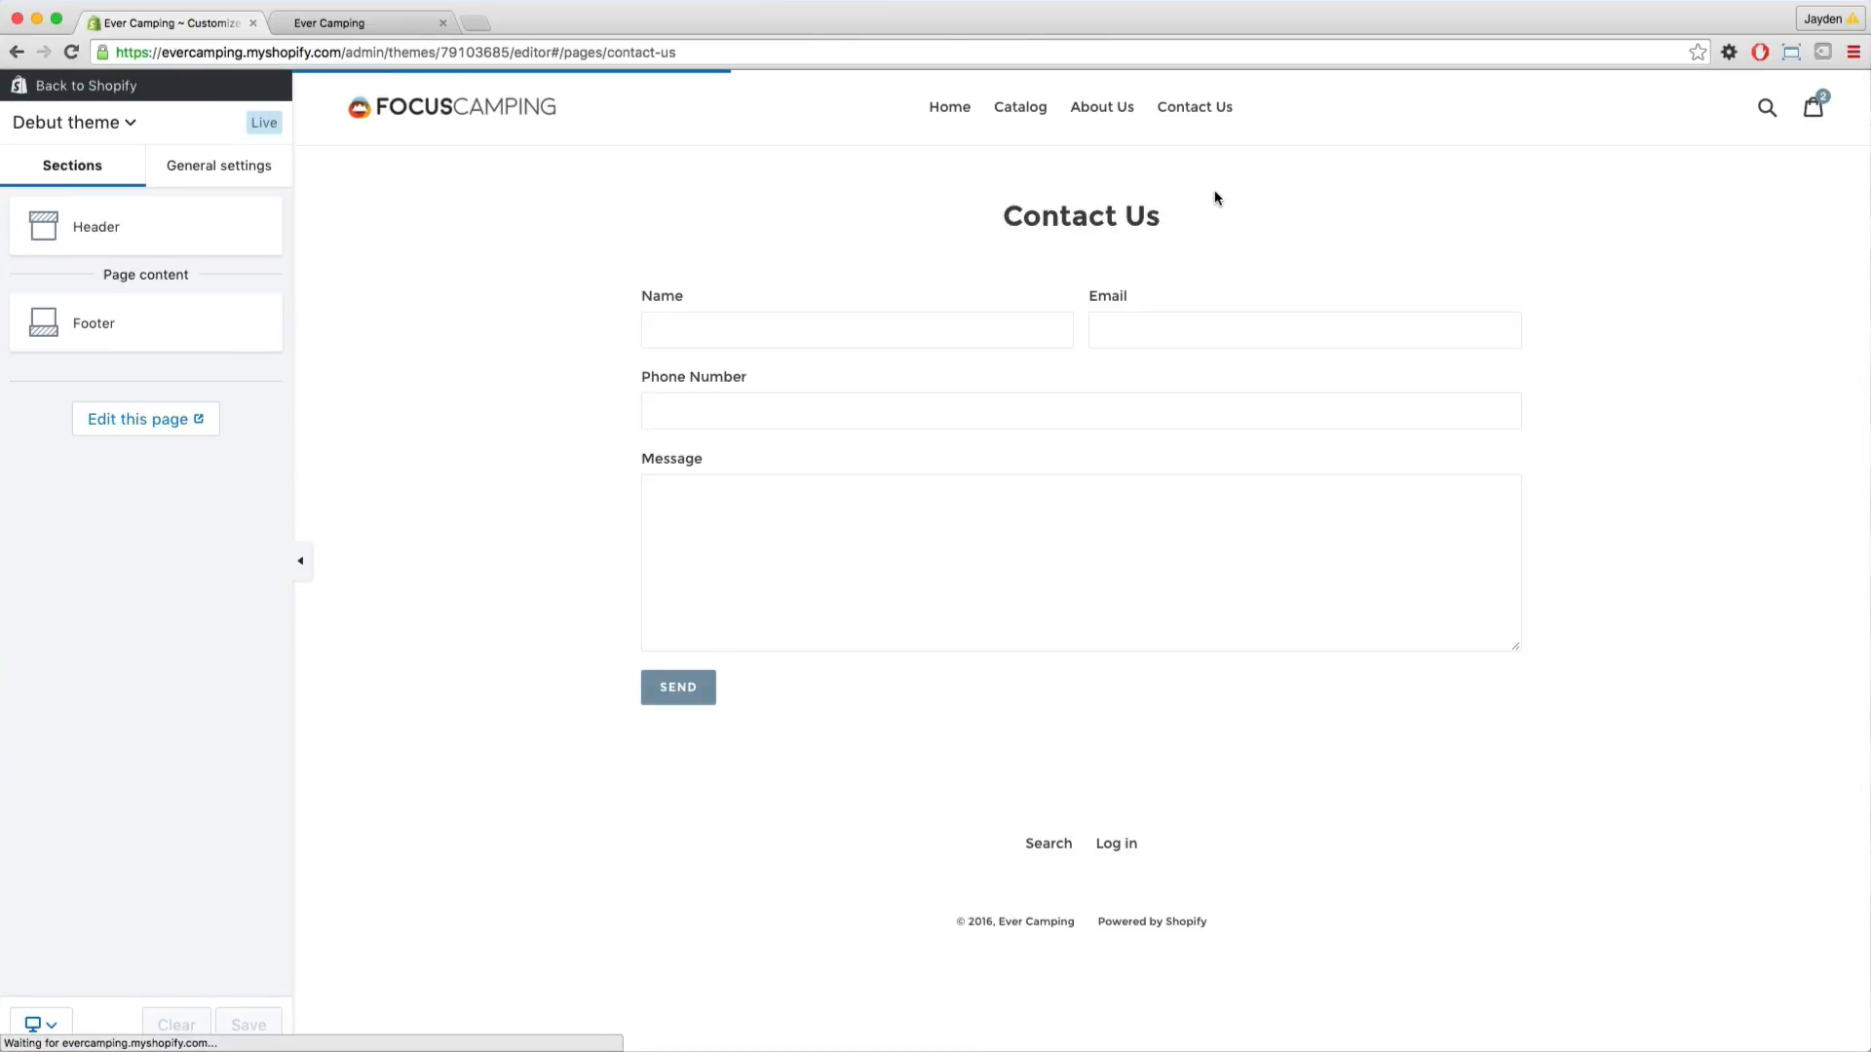